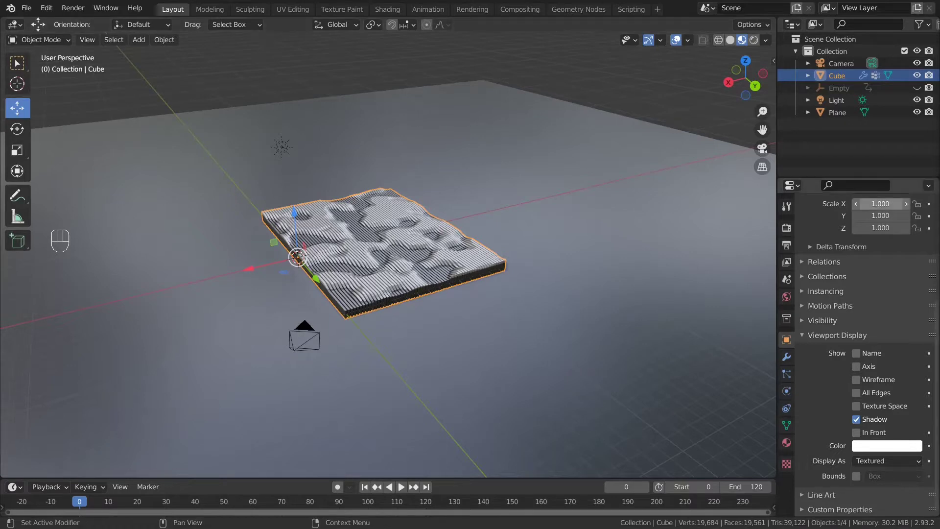
# - Play the two rendered wave animations and examine the animated wave surface in the viewport
pyautogui.moveTo(939, 147); pyautogui.dragTo(385, 114)
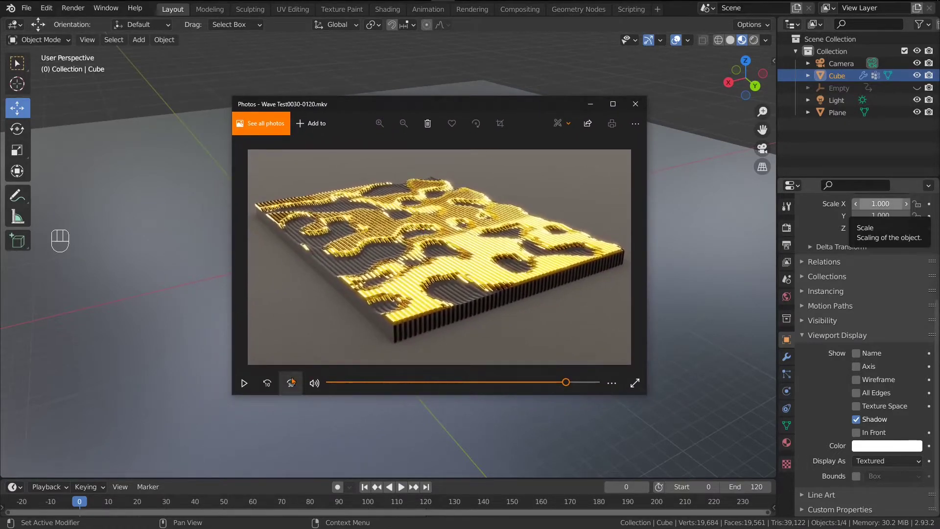
pyautogui.click(243, 385)
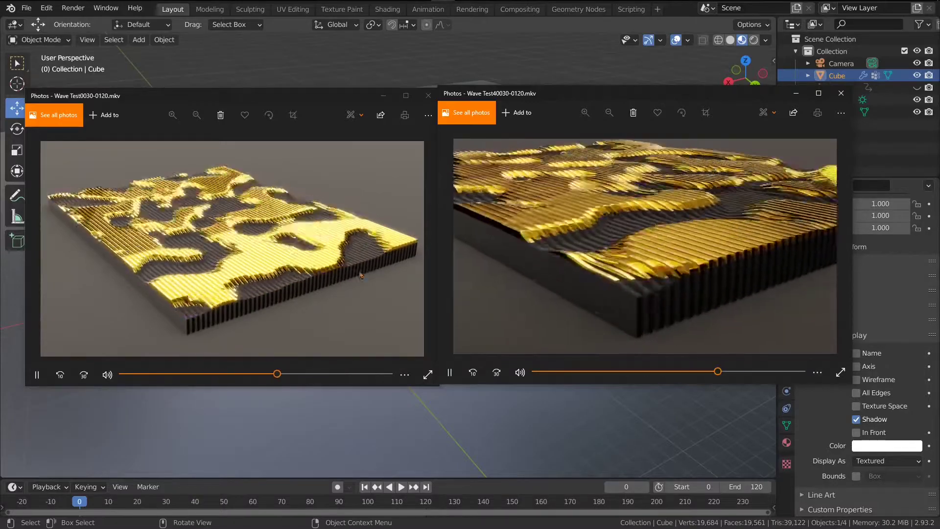
pyautogui.moveTo(594, 94); pyautogui.dragTo(557, 98)
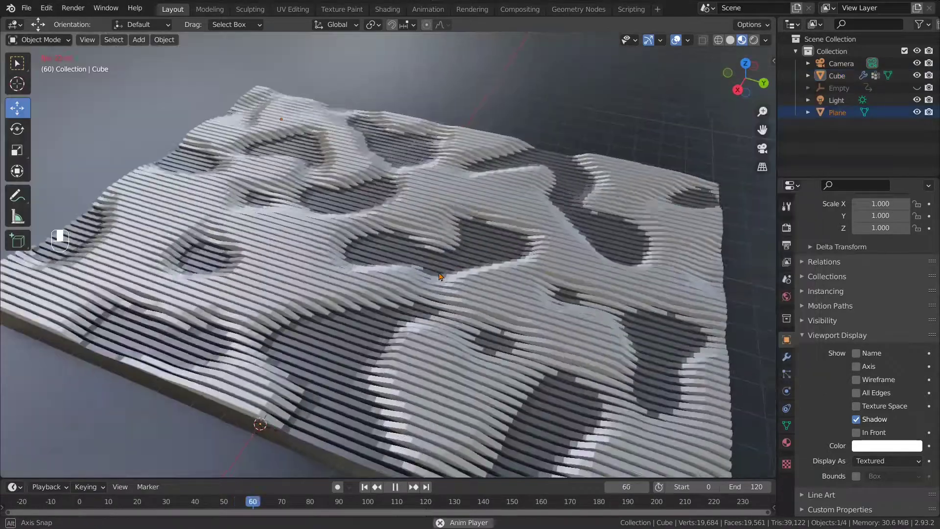
pyautogui.moveTo(440, 277); pyautogui.dragTo(411, 253, button='middle')
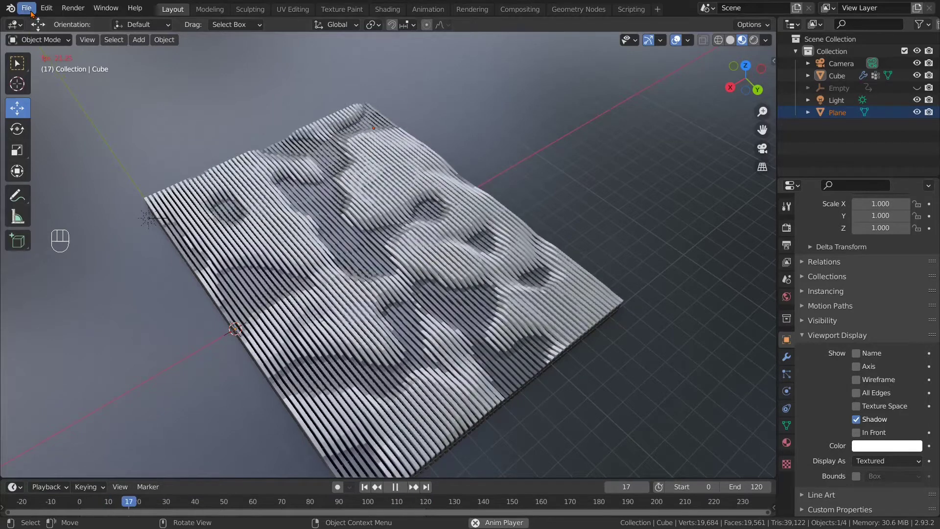
# - Start a new General file and discard the changes to the current scene
pyautogui.click(27, 9)
pyautogui.moveTo(98, 22)
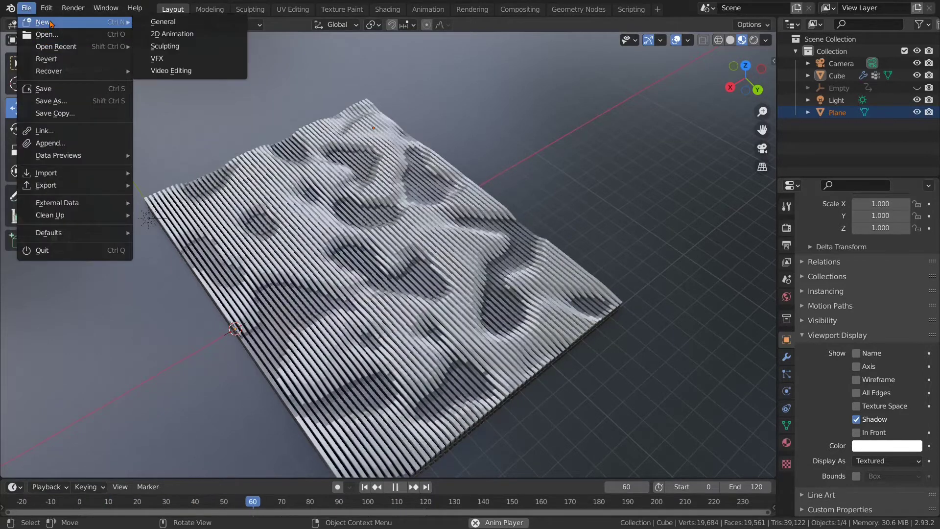
pyautogui.click(164, 22)
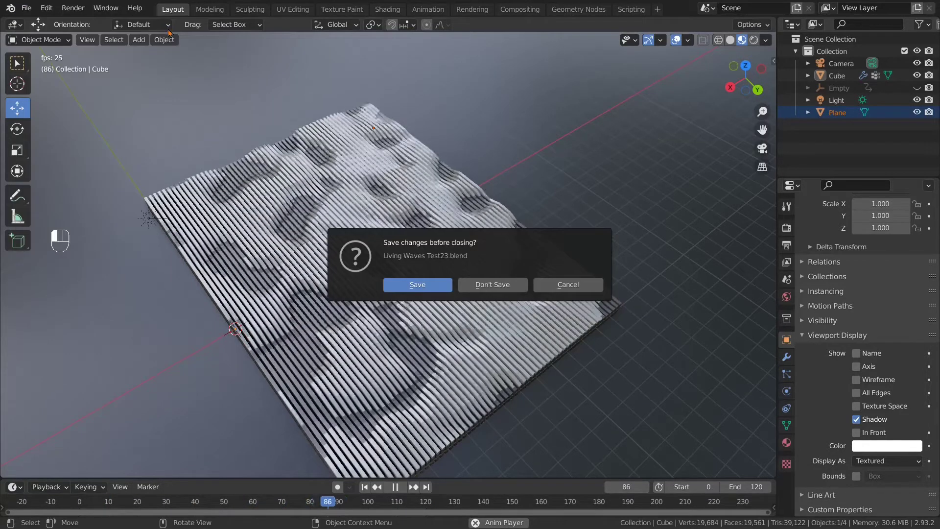
pyautogui.click(473, 286)
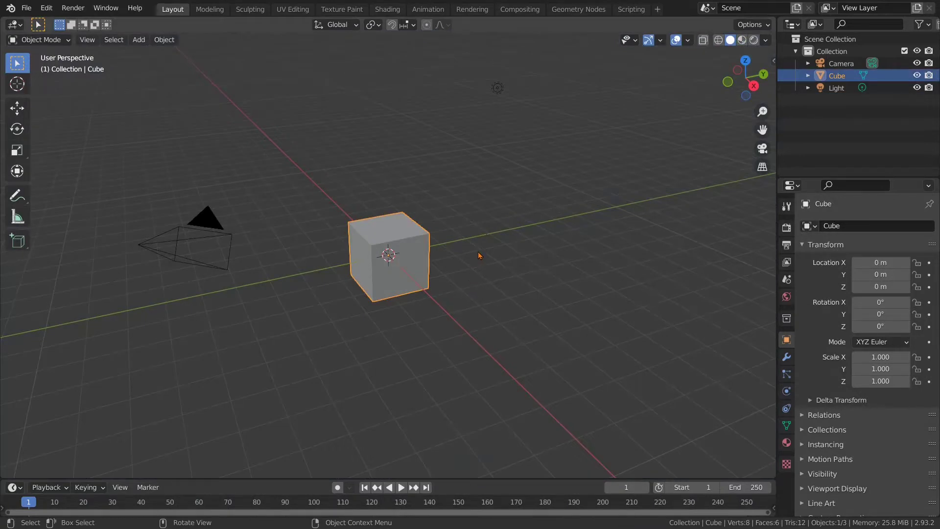
# - Delete the light and the camera from the default scene, keeping the cube
pyautogui.moveTo(479, 253); pyautogui.dragTo(482, 254, button='middle')
pyautogui.moveTo(547, 69); pyautogui.dragTo(490, 120)
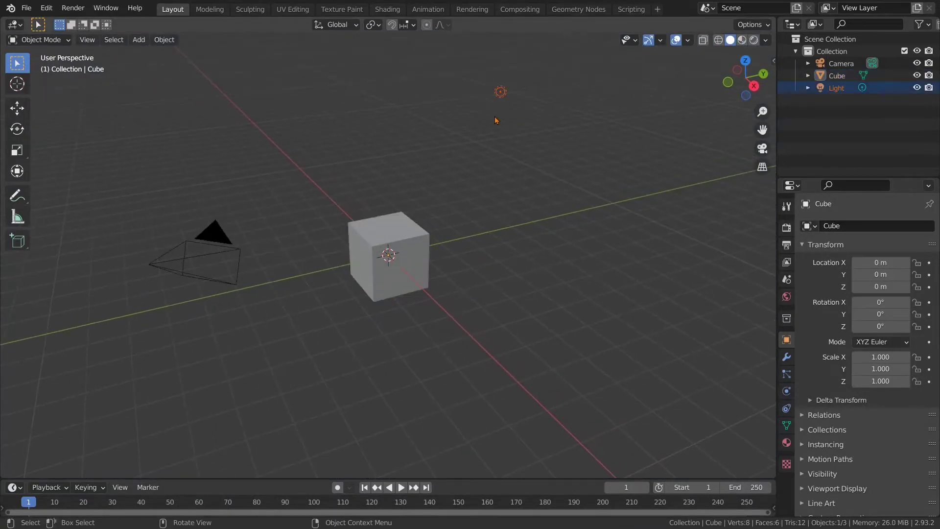
pyautogui.moveTo(244, 162); pyautogui.dragTo(182, 289)
pyautogui.press('Delete')
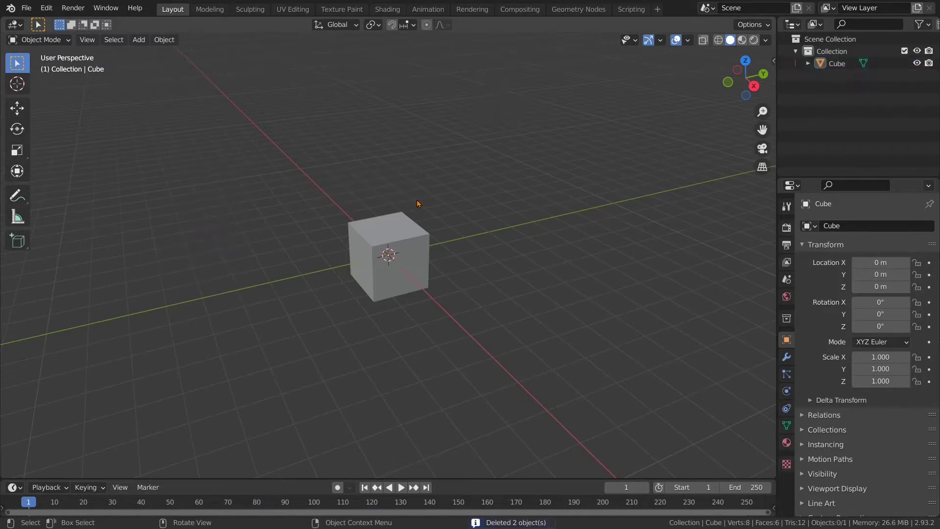
# - Scale the cube along the X axis to about 0.23 to form a thin slab
pyautogui.moveTo(418, 203); pyautogui.dragTo(483, 203, button='middle')
pyautogui.scroll(3, 428, 259)
pyautogui.scroll(-2, 428, 259)
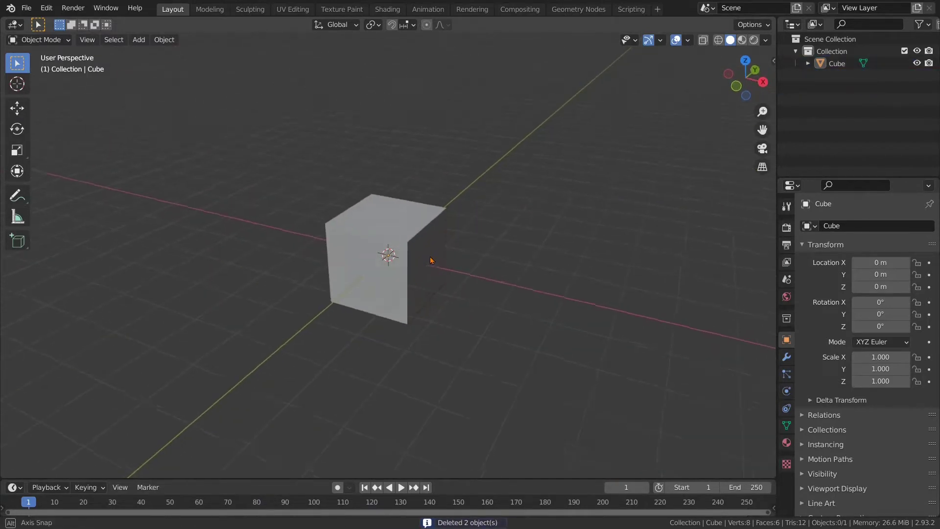
pyautogui.moveTo(430, 260); pyautogui.dragTo(431, 285, button='middle')
pyautogui.scroll(-2, 430, 280)
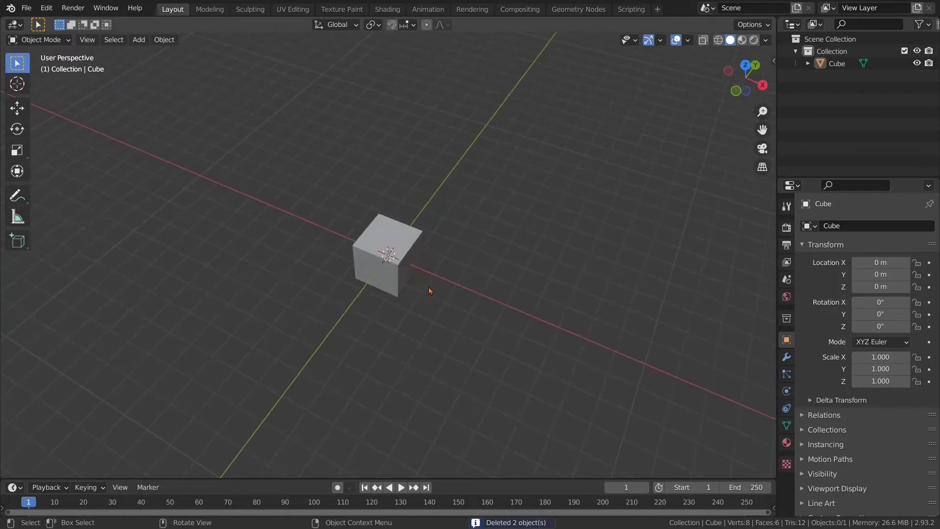
pyautogui.scroll(2, 431, 279)
pyautogui.click(424, 224)
pyautogui.moveTo(483, 260); pyautogui.dragTo(583, 263, button='middle')
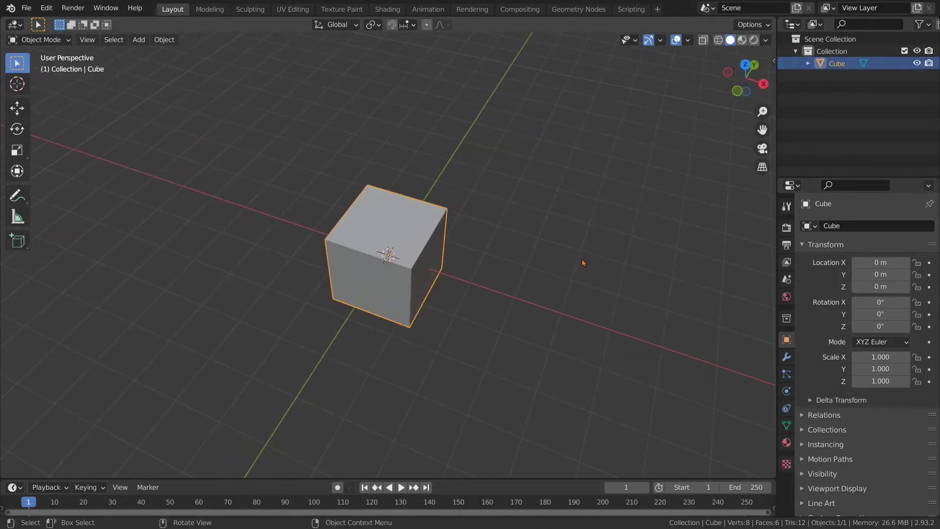
pyautogui.press('s')
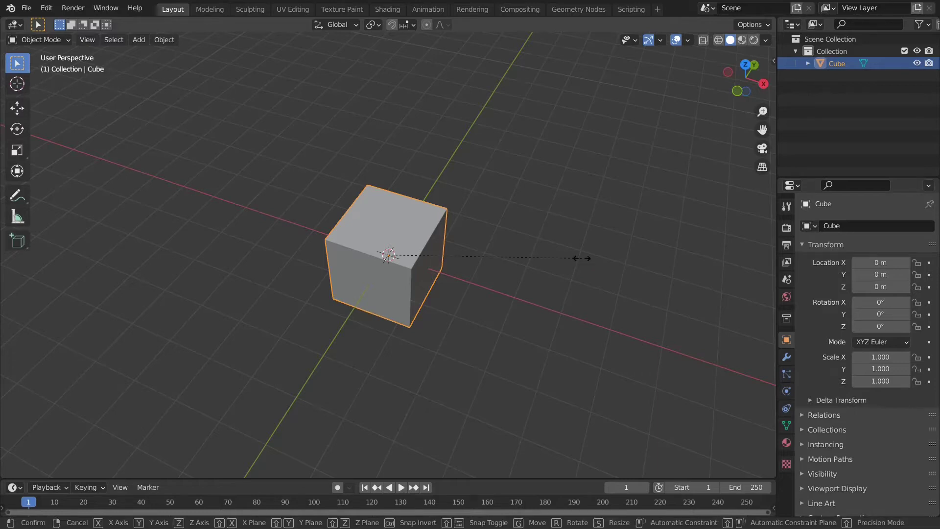
pyautogui.press('x')
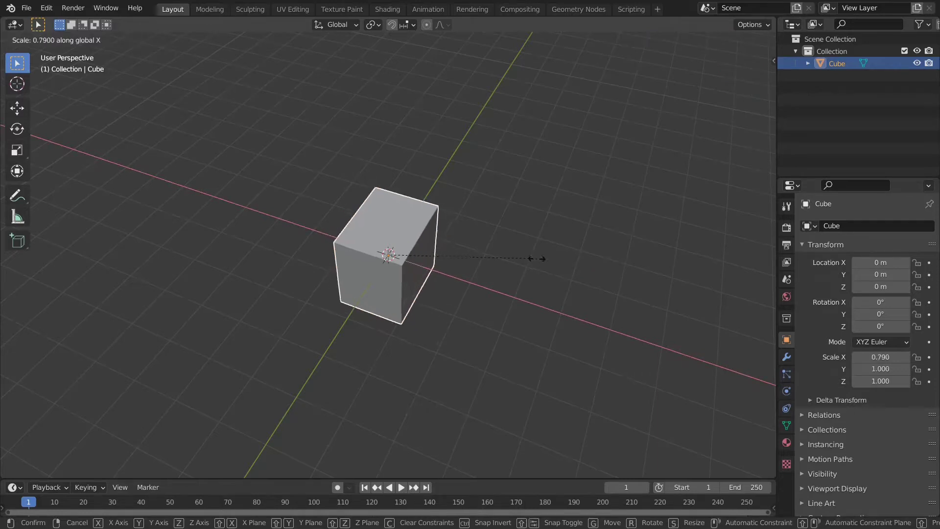
pyautogui.click(432, 246)
pyautogui.moveTo(432, 246); pyautogui.dragTo(464, 254, button='middle')
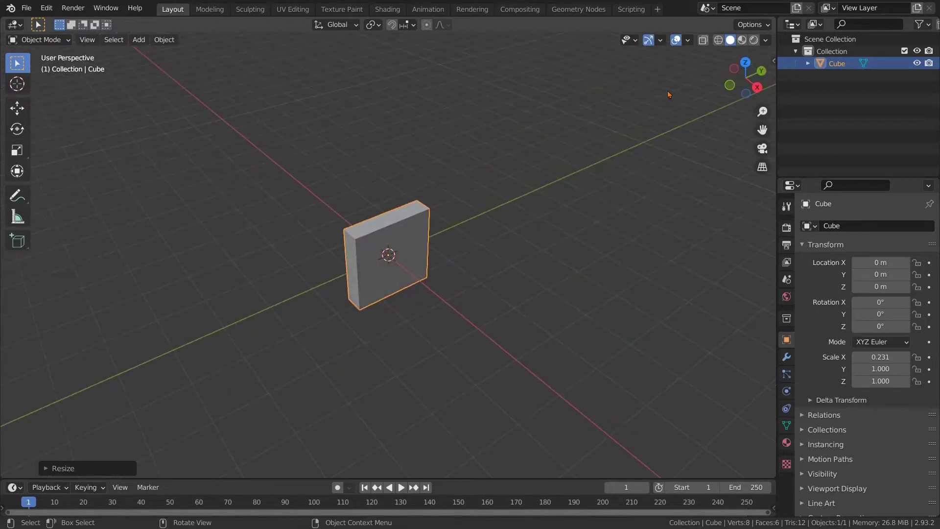
# - Enable the Screencast Keys display and hide the sidebar
pyautogui.click(773, 60)
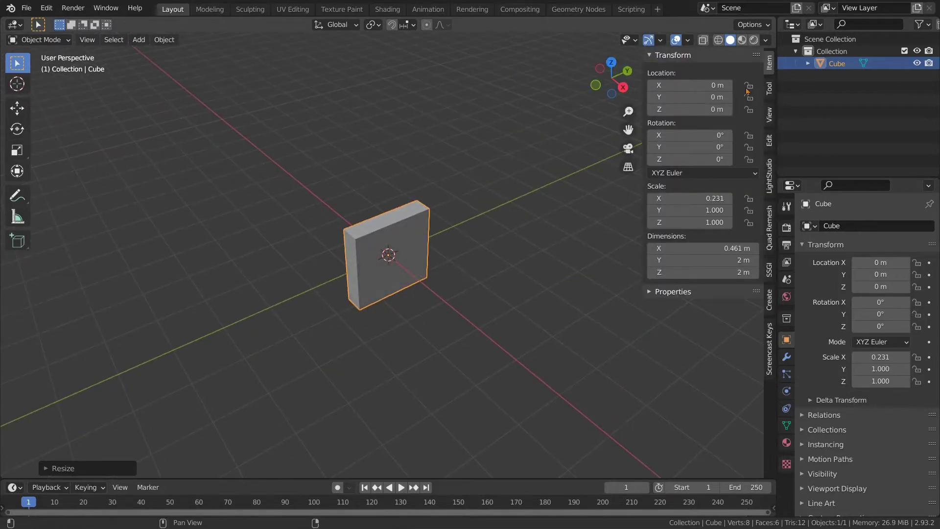
pyautogui.click(773, 338)
pyautogui.click(659, 55)
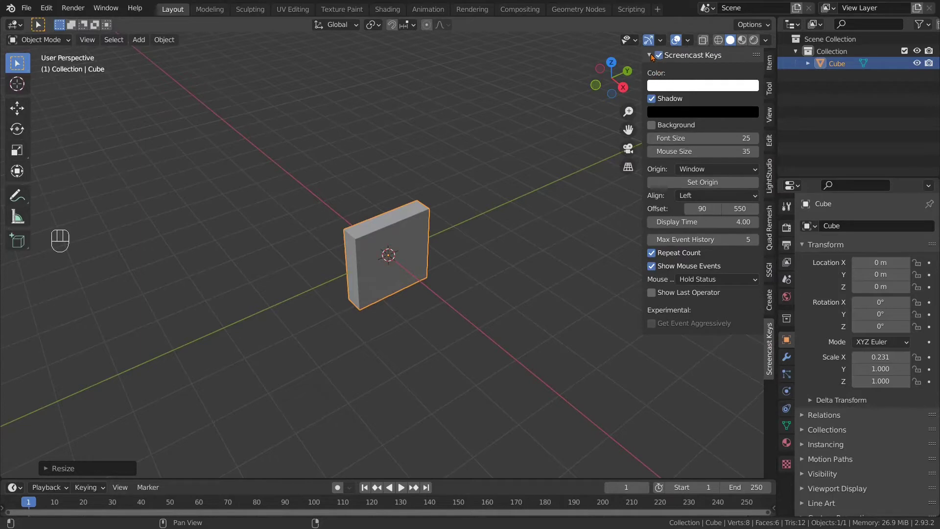
pyautogui.click(651, 55)
pyautogui.press('n')
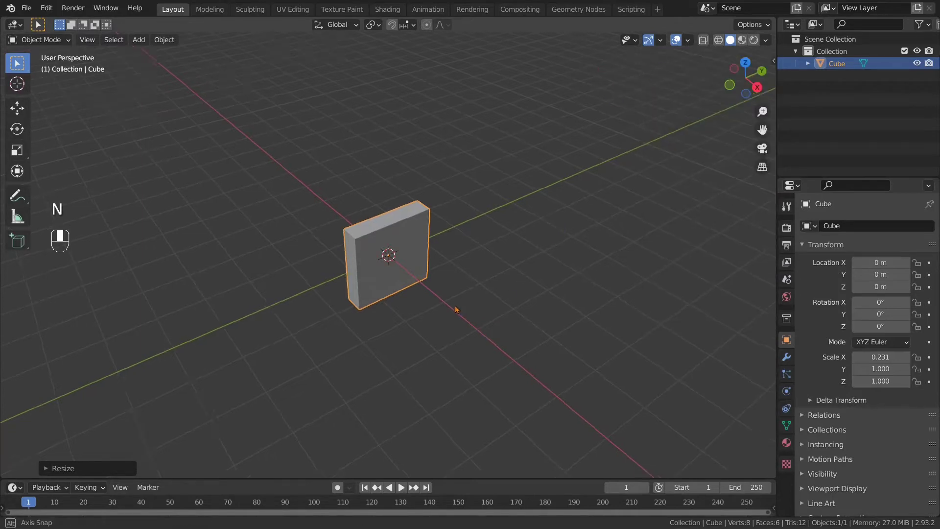
# - Scale the slab down uniformly by a factor of about 0.87 and check its front profile
pyautogui.moveTo(456, 309)
pyautogui.mouseDown(button='middle')
pyautogui.moveTo(493, 295)
pyautogui.moveTo(499, 310)
pyautogui.moveTo(451, 279)
pyautogui.moveTo(447, 293)
pyautogui.mouseUp(button='middle')
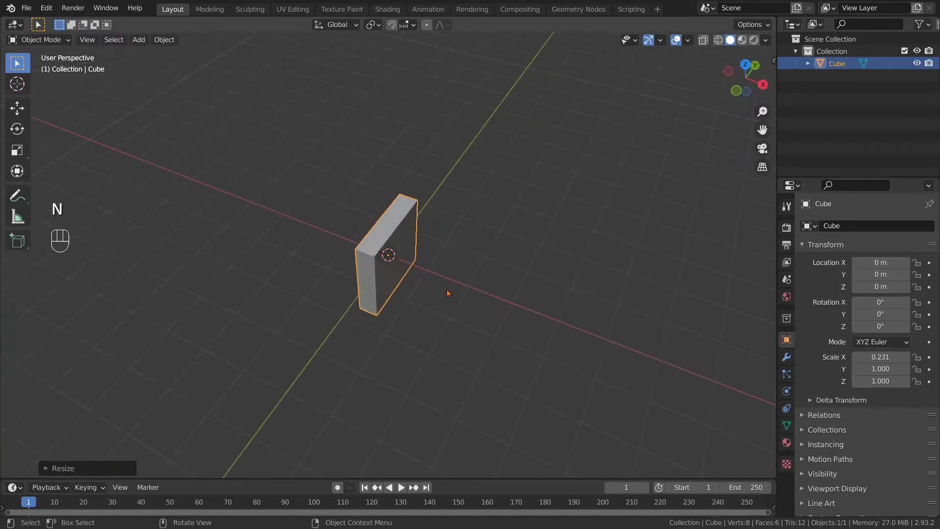
pyautogui.press('s')
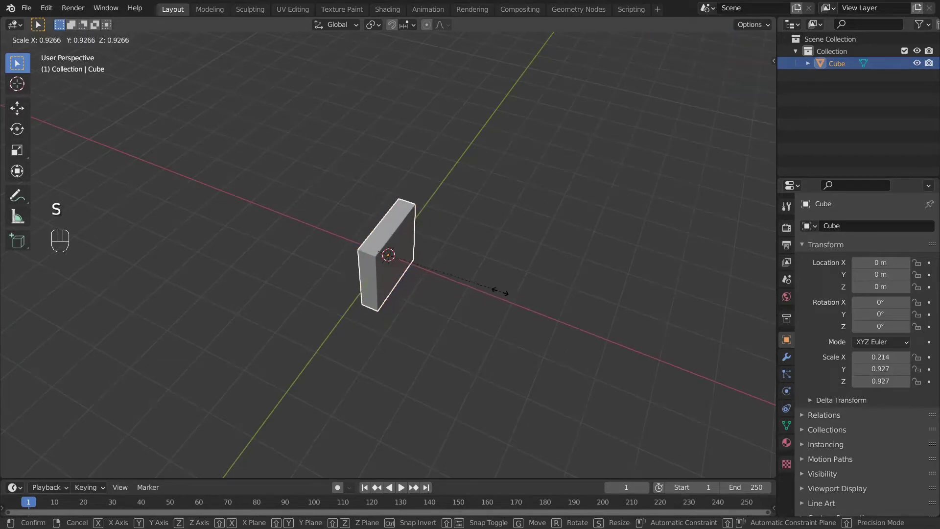
pyautogui.click(492, 296)
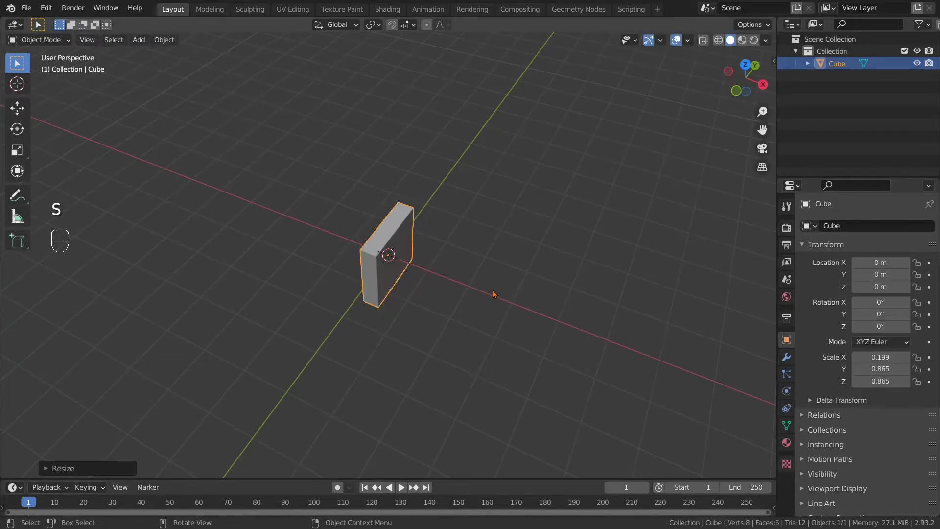
pyautogui.press('KP_1')
pyautogui.scroll(4, 428, 263)
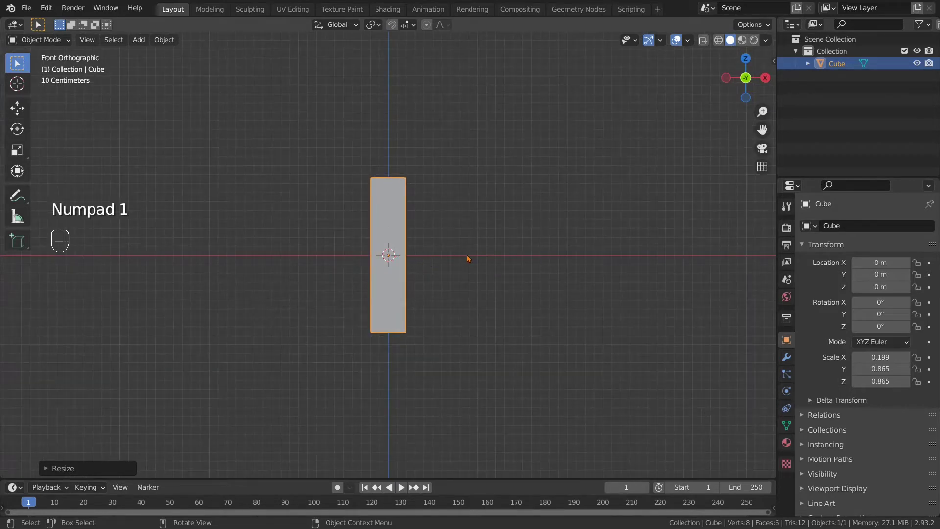
pyautogui.moveTo(469, 258); pyautogui.dragTo(416, 265, button='middle')
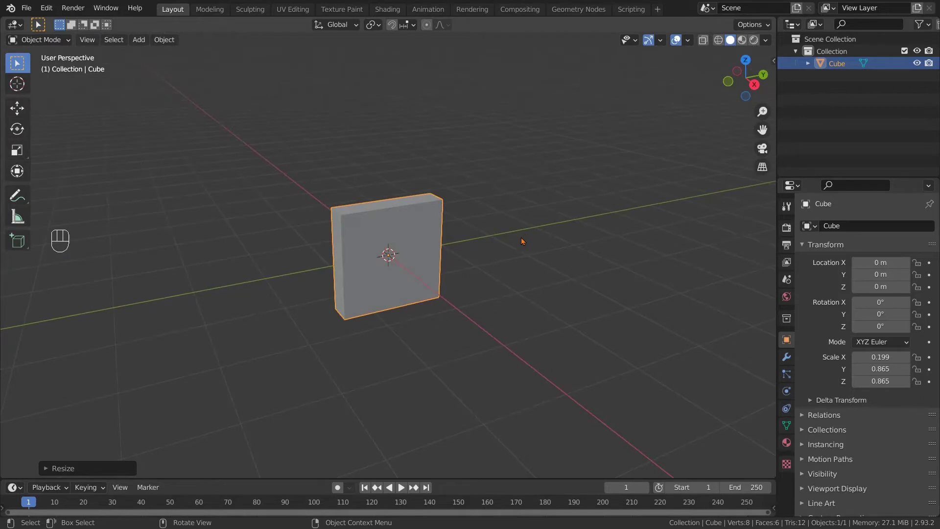
# - Scale the slab along the Z axis to about 0.45 to reduce its height
pyautogui.press('s')
pyautogui.press('z')
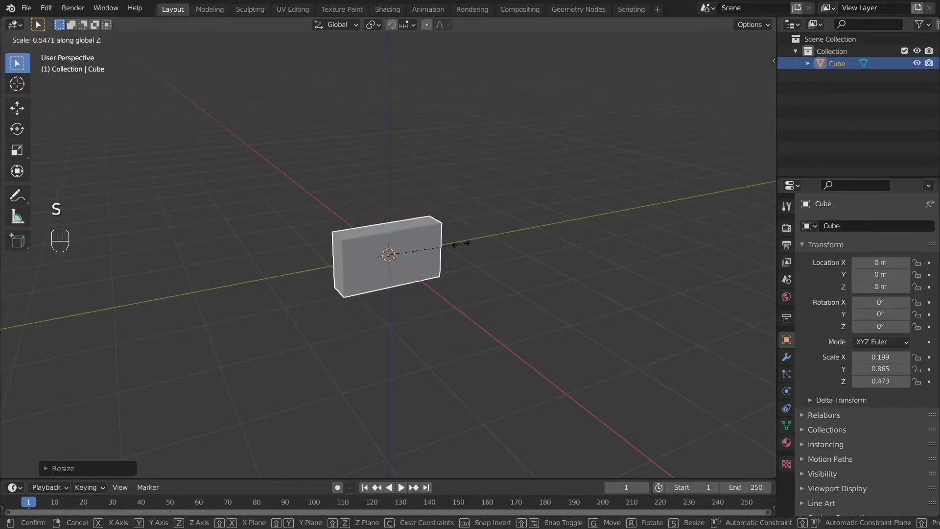
pyautogui.click(456, 245)
pyautogui.moveTo(458, 248); pyautogui.dragTo(414, 292, button='middle')
pyautogui.scroll(2, 444, 275)
pyautogui.click(404, 277)
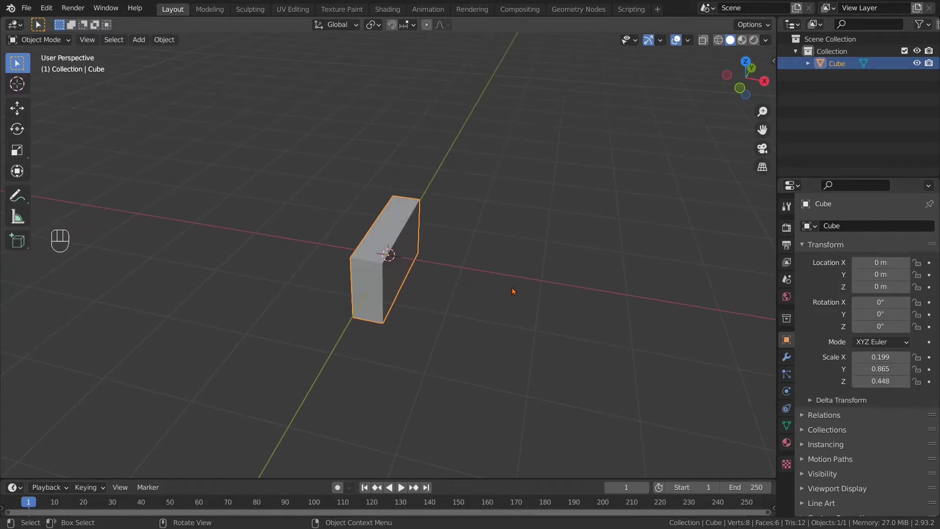
# - Scale the block along the Y axis by a factor of 10 to form a long bar
pyautogui.moveTo(485, 304); pyautogui.dragTo(383, 276, button='middle')
pyautogui.scroll(-5, 392, 294)
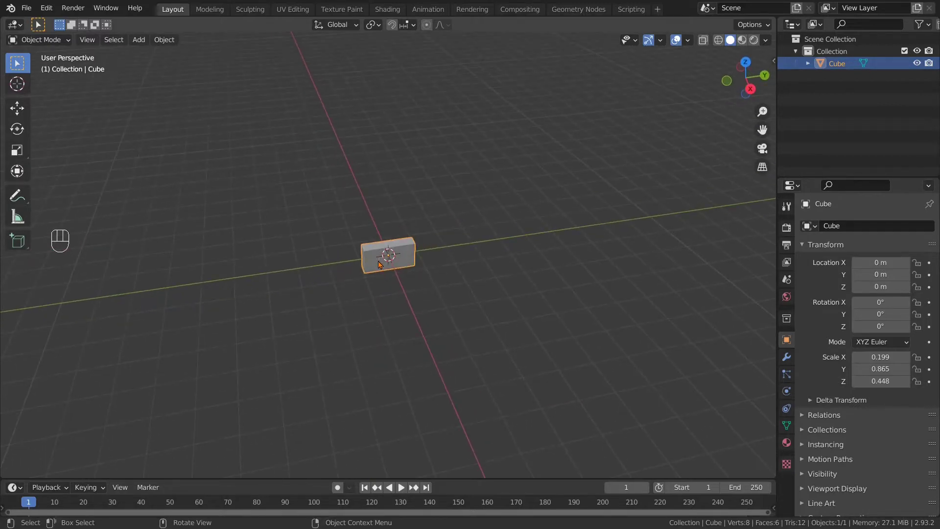
pyautogui.press('s')
pyautogui.press('y')
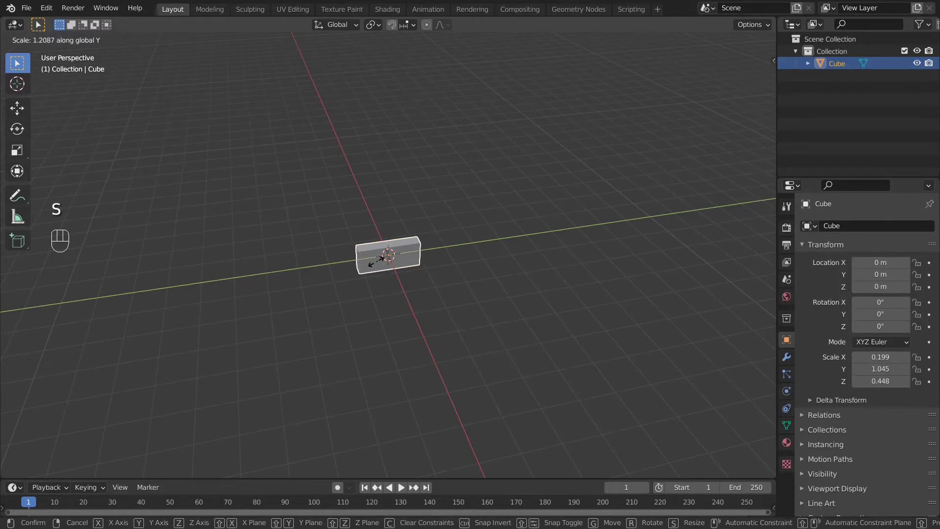
pyautogui.write('10')
pyautogui.press('Return')
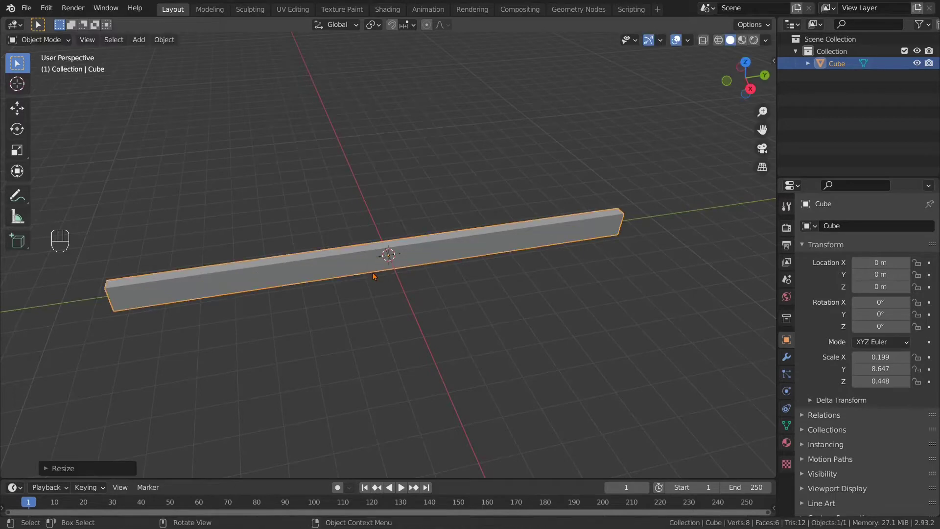
# - In Edit Mode, add 80 loop cuts across the length of the bar with Loop Cut and Slide
pyautogui.scroll(-2, 363, 295)
pyautogui.moveTo(363, 296)
pyautogui.mouseDown(button='middle')
pyautogui.moveTo(405, 308)
pyautogui.moveTo(394, 284)
pyautogui.moveTo(426, 308)
pyautogui.moveTo(382, 295)
pyautogui.moveTo(319, 308)
pyautogui.moveTo(376, 315)
pyautogui.moveTo(361, 301)
pyautogui.mouseUp(button='middle')
pyautogui.scroll(3, 392, 282)
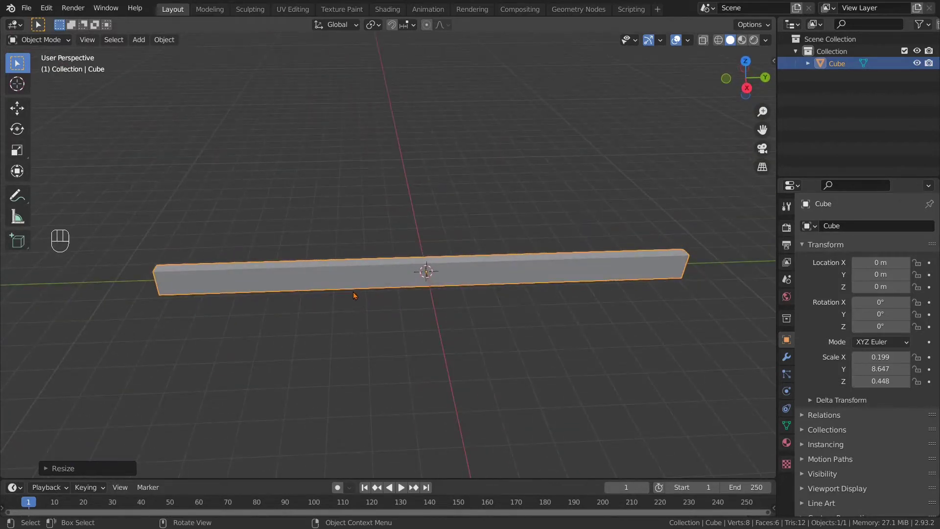
pyautogui.press('Tab')
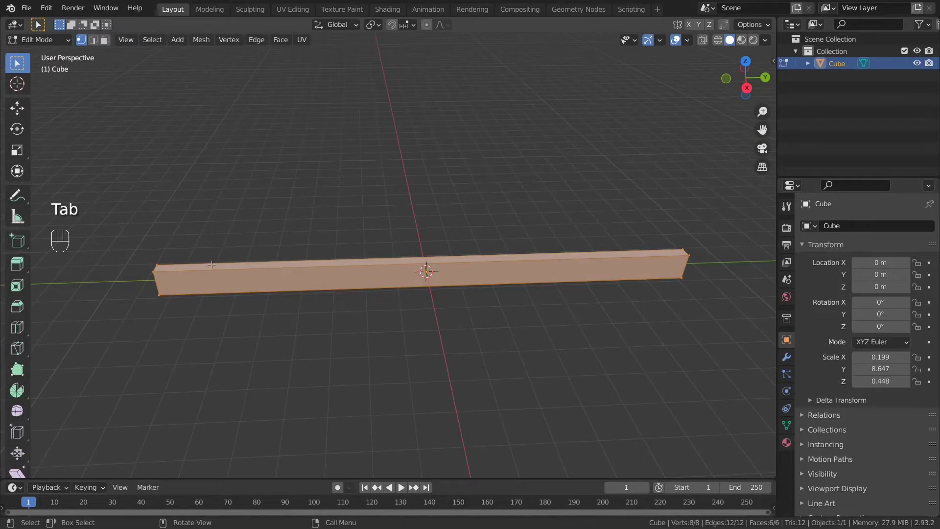
pyautogui.click(17, 328)
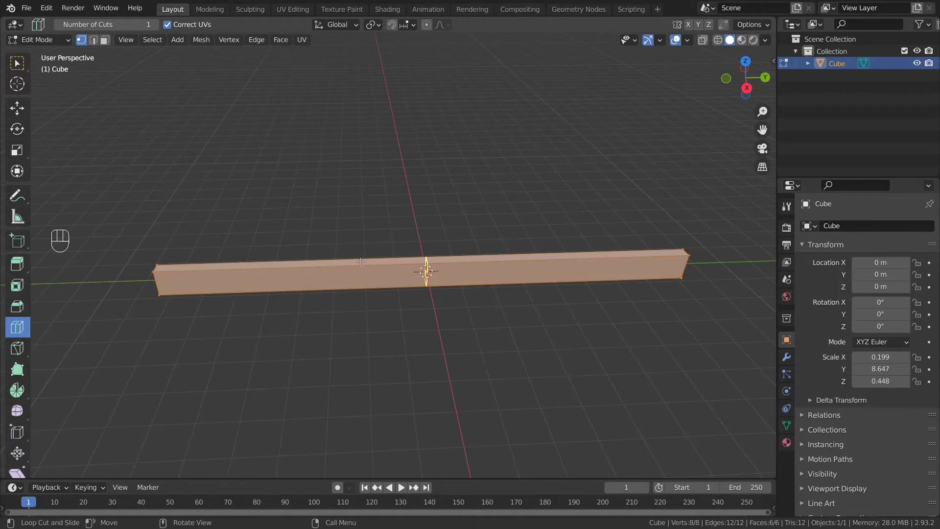
pyautogui.click(426, 270)
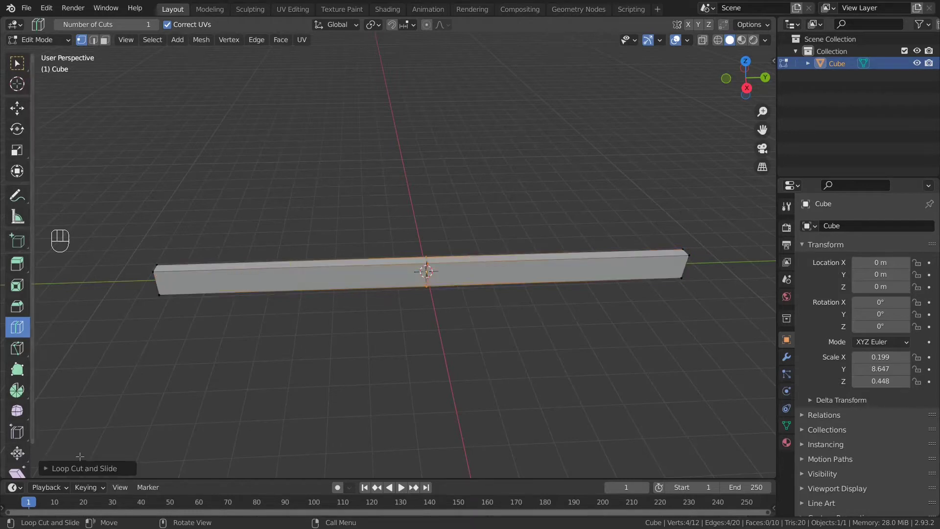
pyautogui.click(51, 469)
pyautogui.click(158, 372)
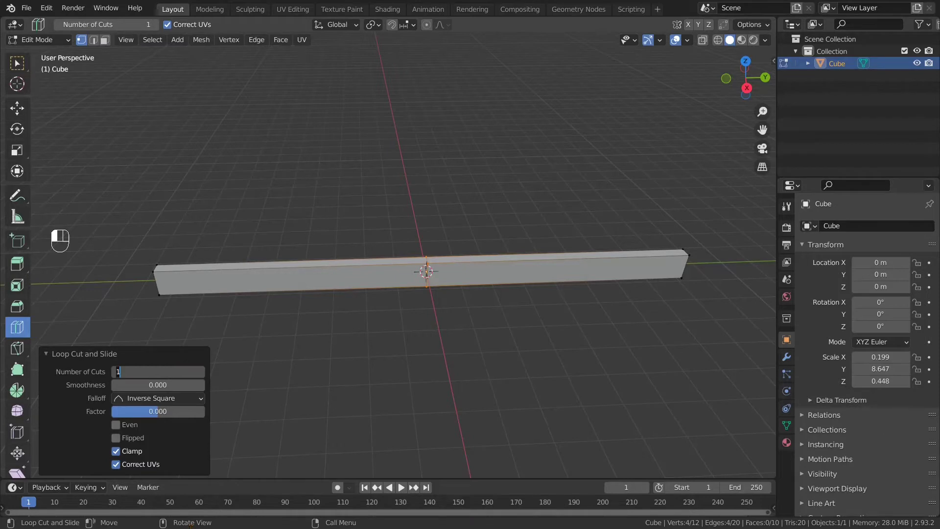
pyautogui.write('80')
pyautogui.press('Return')
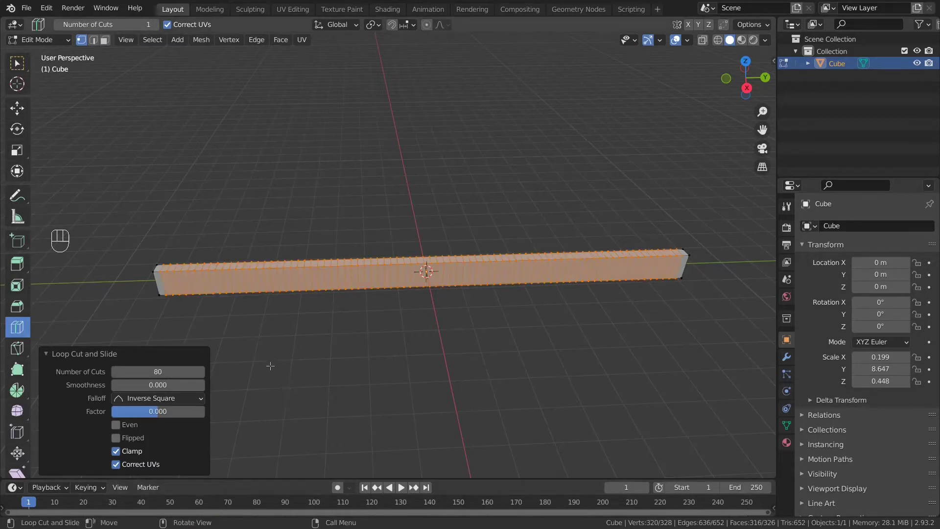
pyautogui.moveTo(268, 368); pyautogui.dragTo(393, 334, button='middle')
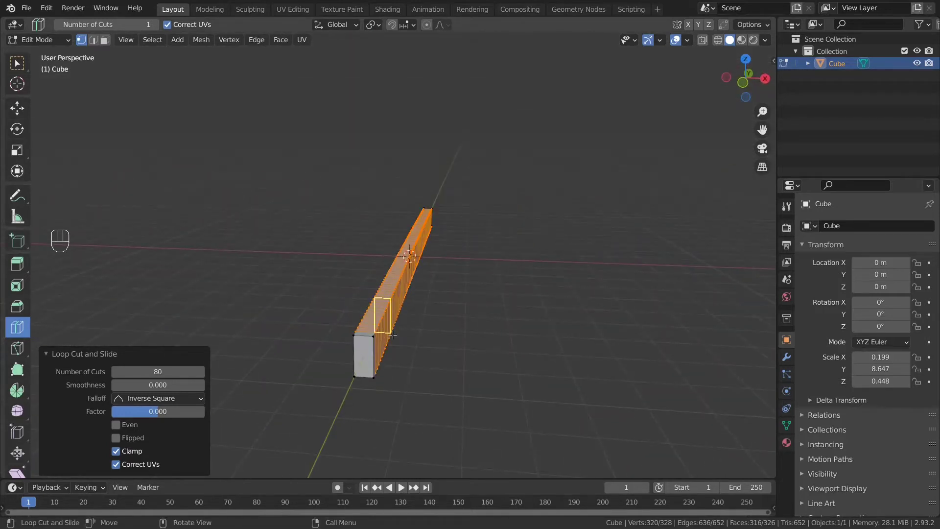
# - In front wireframe view, delete the bar's vertices on the negative X side, leaving a single flat subdivided strip
pyautogui.press('KP_1')
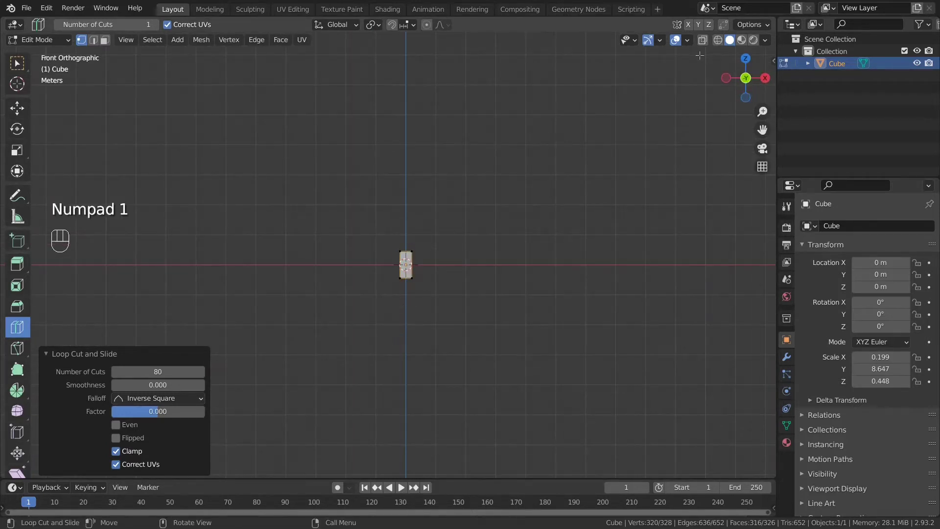
pyautogui.click(716, 41)
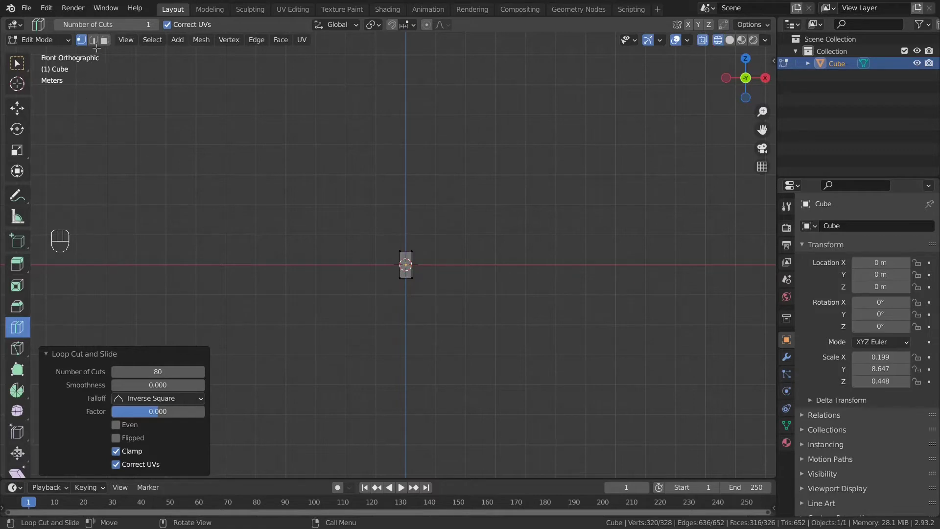
pyautogui.click(93, 39)
pyautogui.click(82, 40)
pyautogui.click(17, 63)
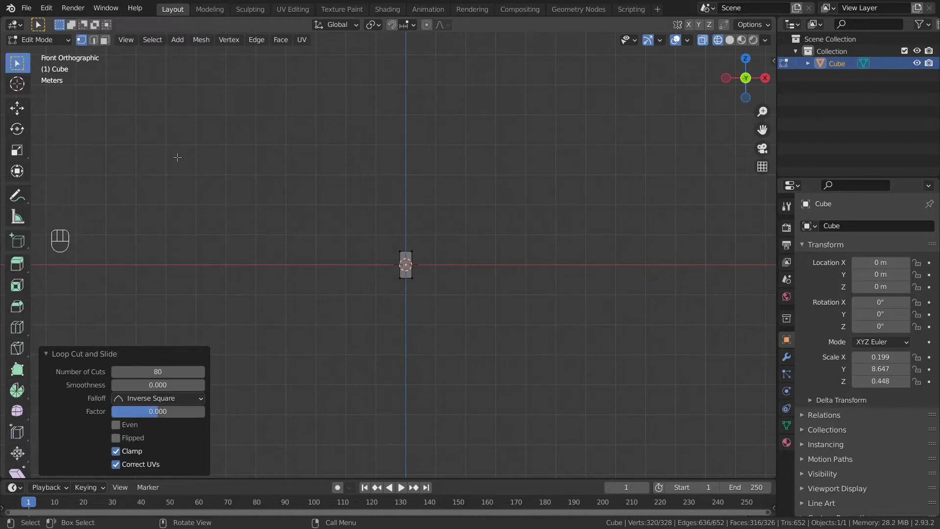
pyautogui.moveTo(327, 173); pyautogui.dragTo(406, 308)
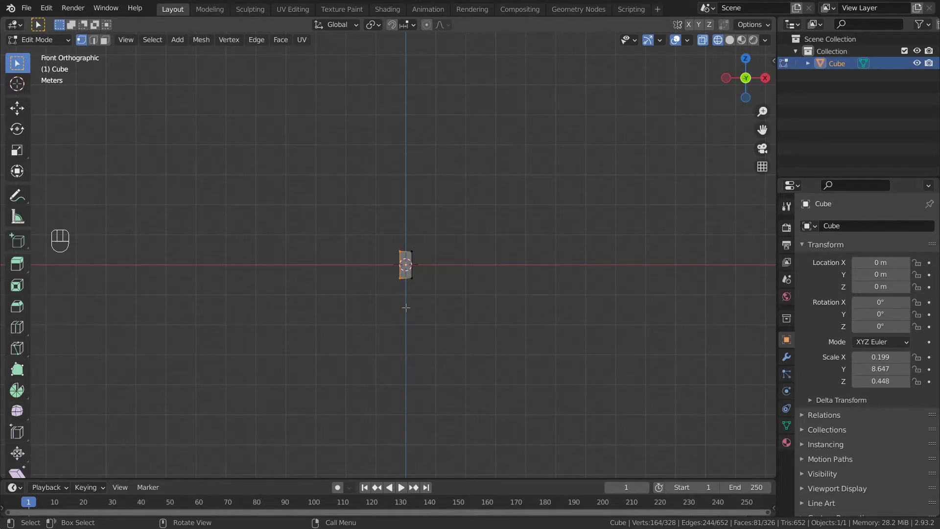
pyautogui.press('x')
pyautogui.click(407, 309)
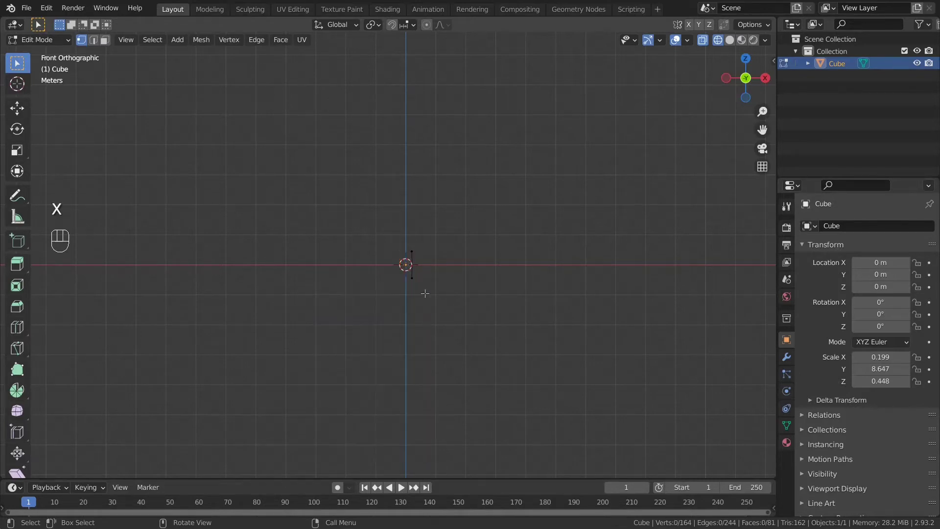
# - Return to Object Mode with solid shading and enable the Wireframe overlay so the strip's subdivisions are drawn
pyautogui.moveTo(475, 283)
pyautogui.mouseDown(button='middle')
pyautogui.moveTo(441, 315)
pyautogui.moveTo(278, 330)
pyautogui.moveTo(321, 310)
pyautogui.mouseUp(button='middle')
pyautogui.press('Tab')
pyautogui.click(730, 40)
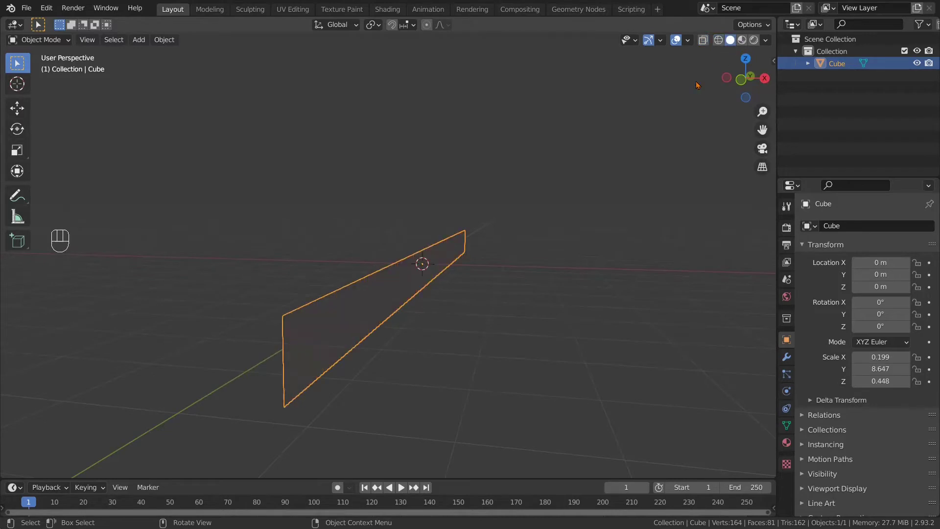
pyautogui.scroll(-2, 491, 277)
pyautogui.moveTo(491, 277); pyautogui.dragTo(444, 302, button='middle')
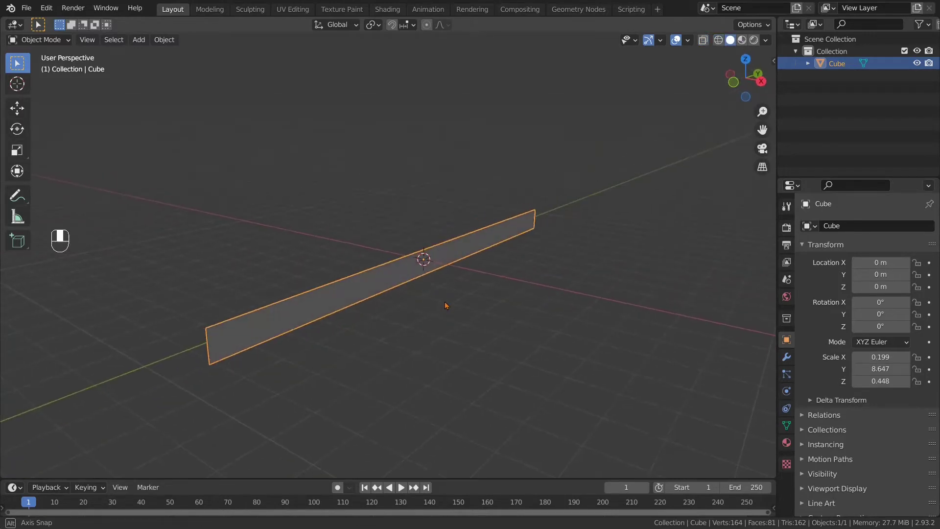
pyautogui.click(688, 40)
pyautogui.click(612, 244)
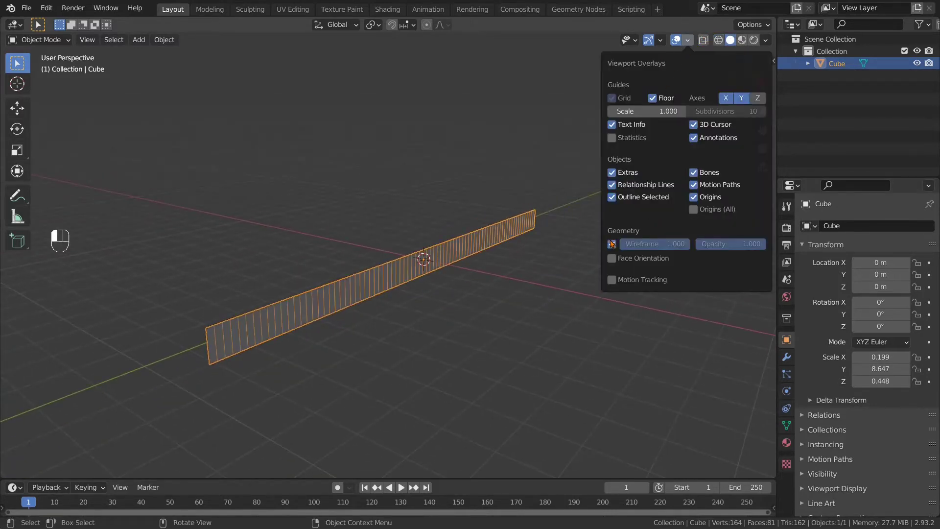
pyautogui.click(438, 321)
# - Add an Array modifier to the strip
pyautogui.scroll(-3, 398, 314)
pyautogui.moveTo(397, 313)
pyautogui.mouseDown(button='middle')
pyautogui.moveTo(408, 309)
pyautogui.moveTo(359, 316)
pyautogui.moveTo(384, 333)
pyautogui.moveTo(408, 321)
pyautogui.mouseUp(button='middle')
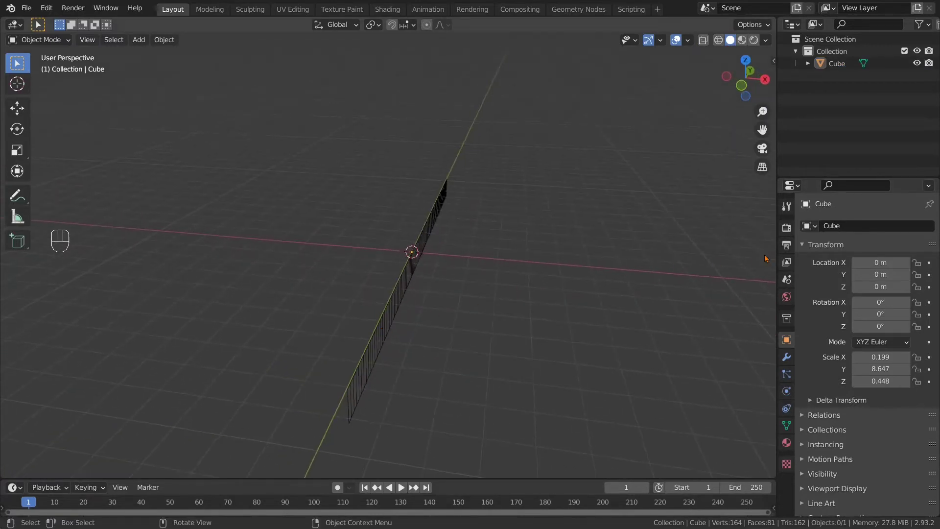
pyautogui.click(788, 359)
pyautogui.click(844, 226)
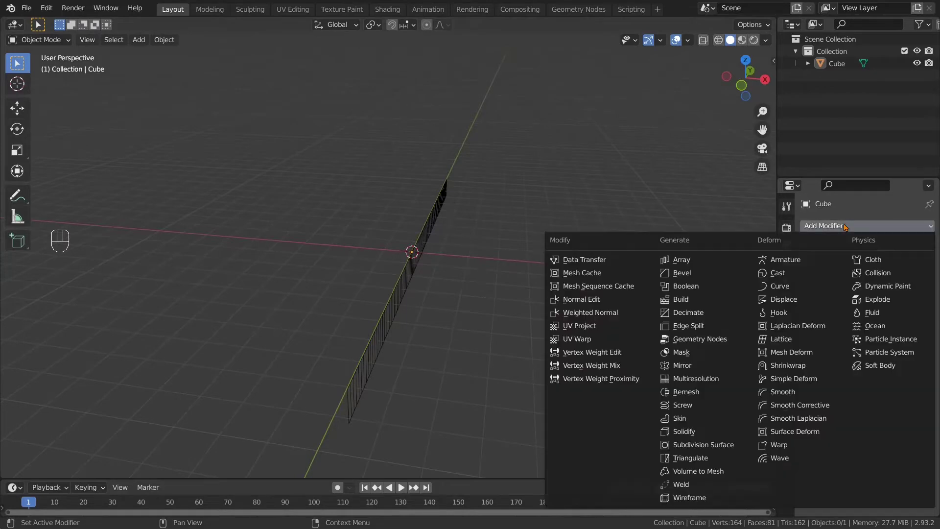
pyautogui.click(689, 265)
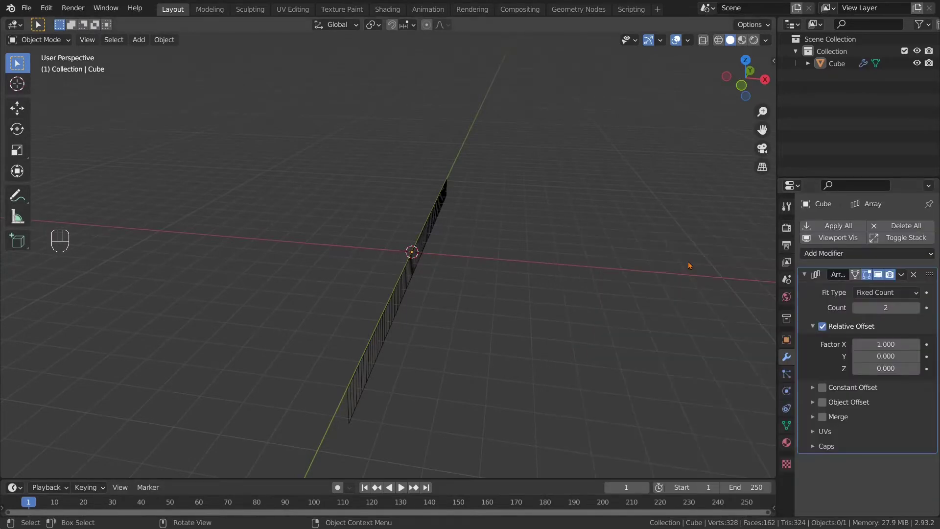
# - Apply all transforms (location, rotation and scale) to the strip
pyautogui.moveTo(707, 327); pyautogui.dragTo(497, 288, button='middle')
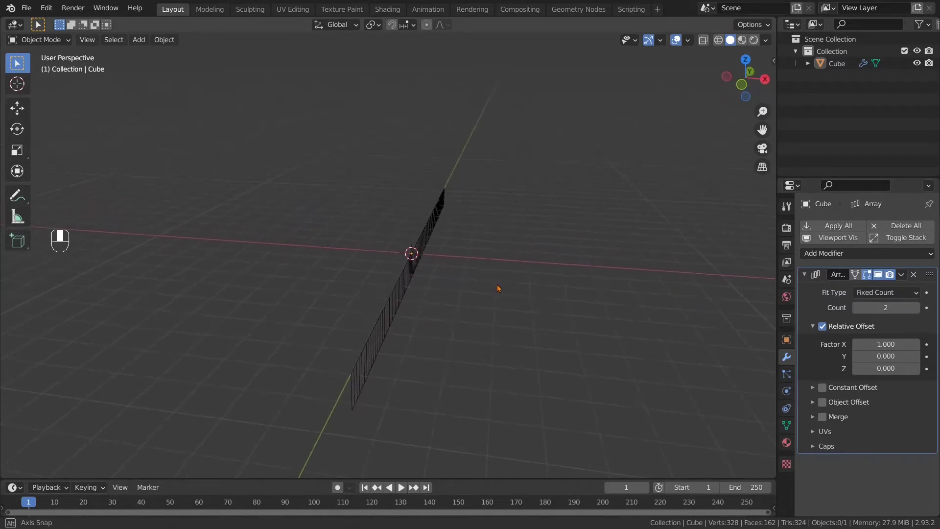
pyautogui.click(394, 302)
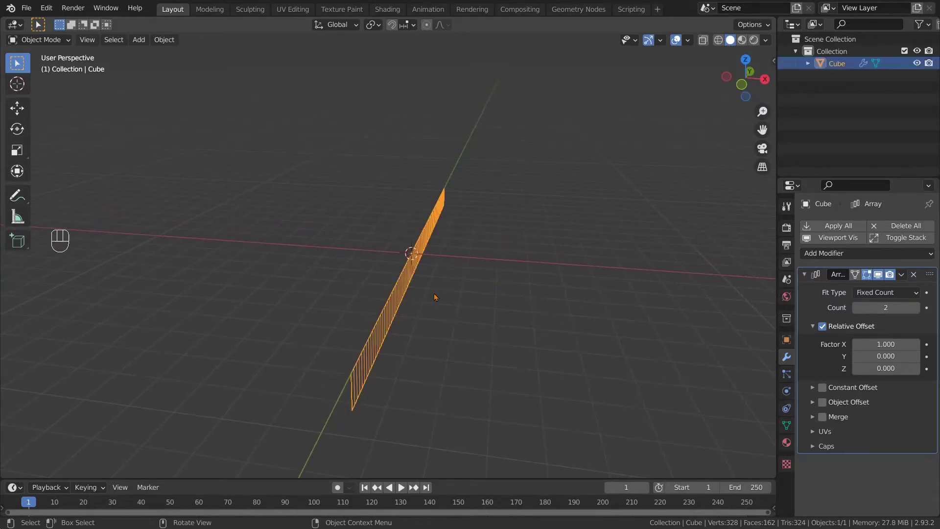
pyautogui.press('ctrl')
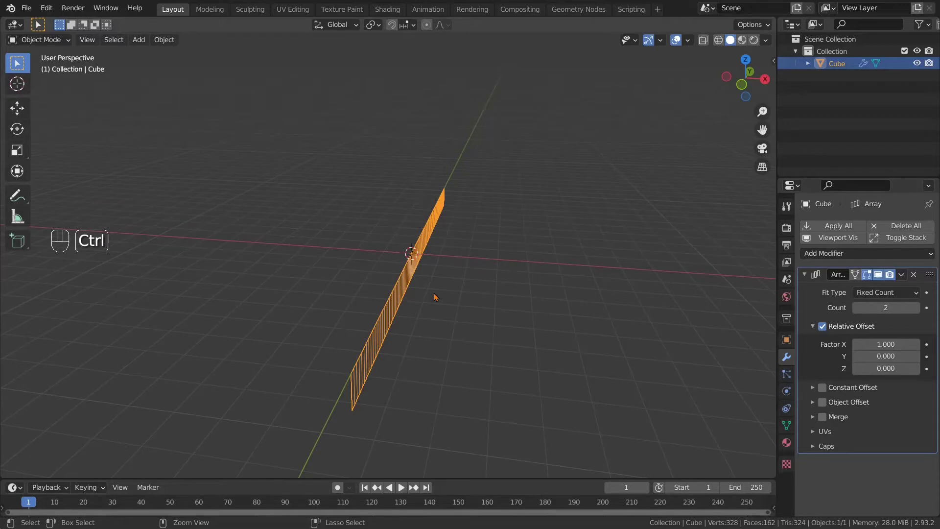
pyautogui.hotkey('ctrl', 'a')
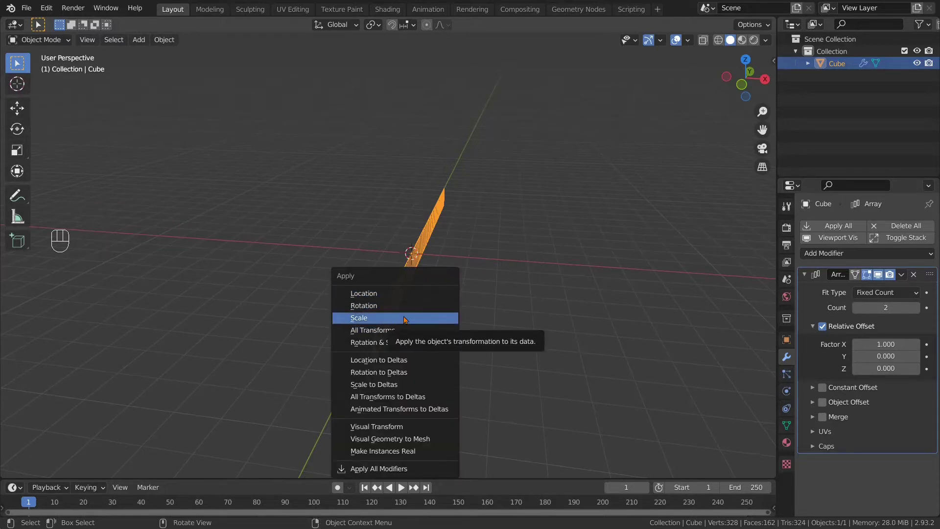
pyautogui.click(405, 332)
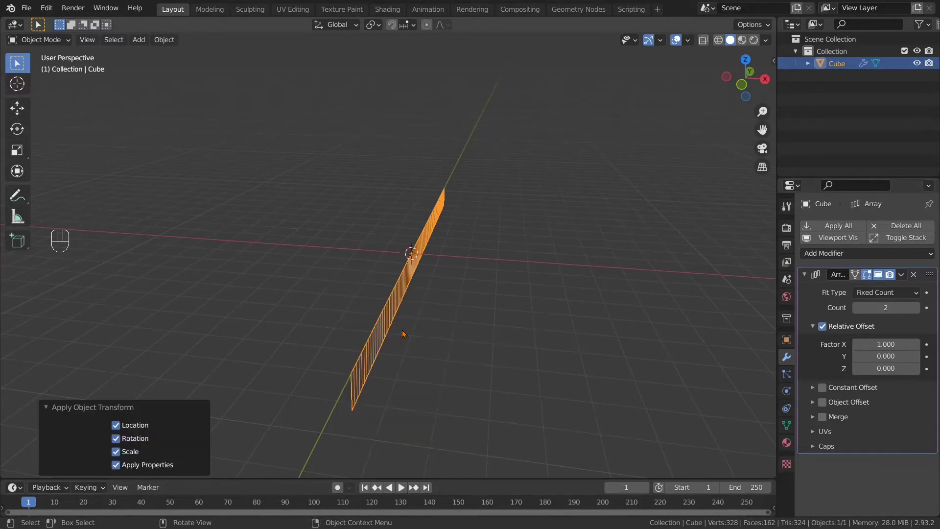
# - Check the strip's location, rotation, scale and dimensions in its transform properties
pyautogui.click(418, 333)
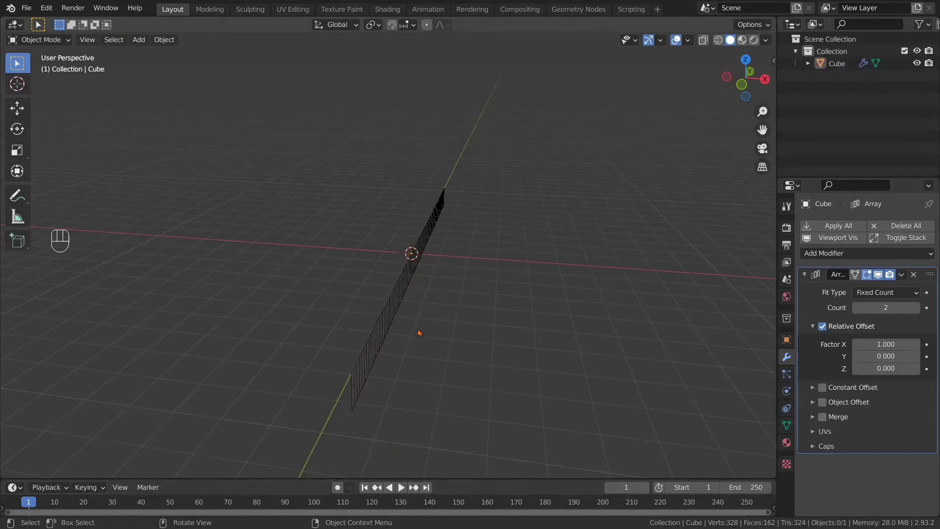
pyautogui.click(400, 306)
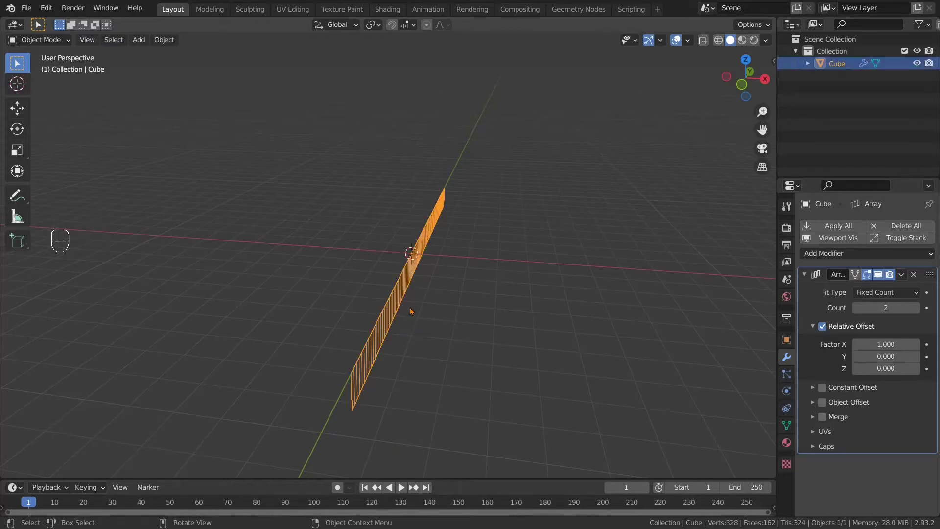
pyautogui.click(774, 62)
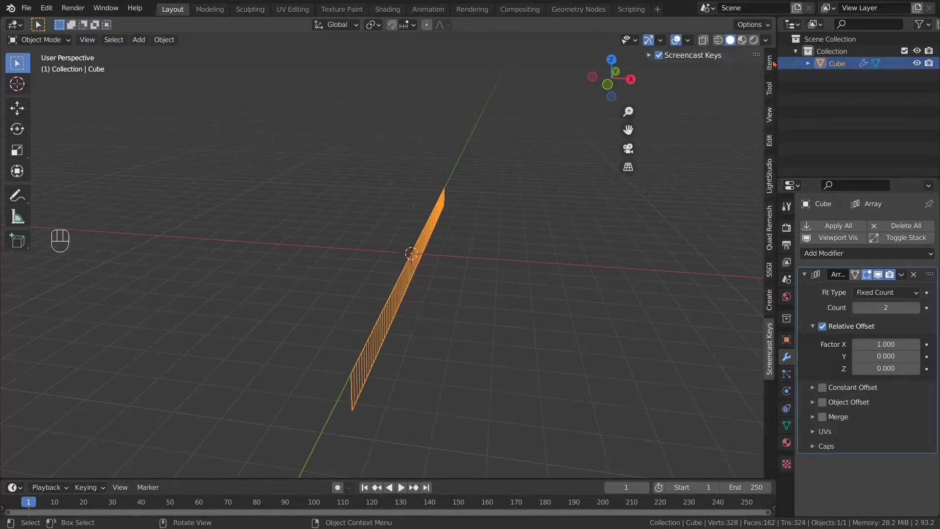
pyautogui.click(770, 63)
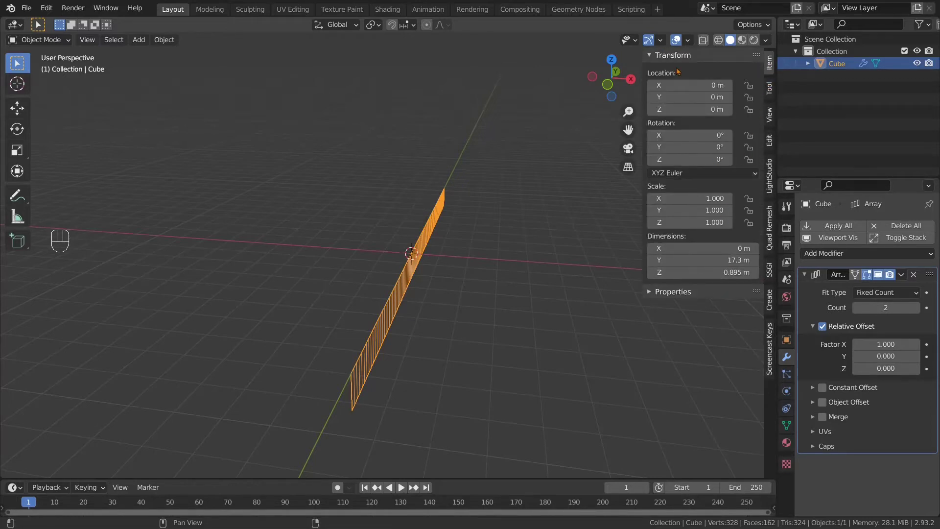
pyautogui.click(649, 56)
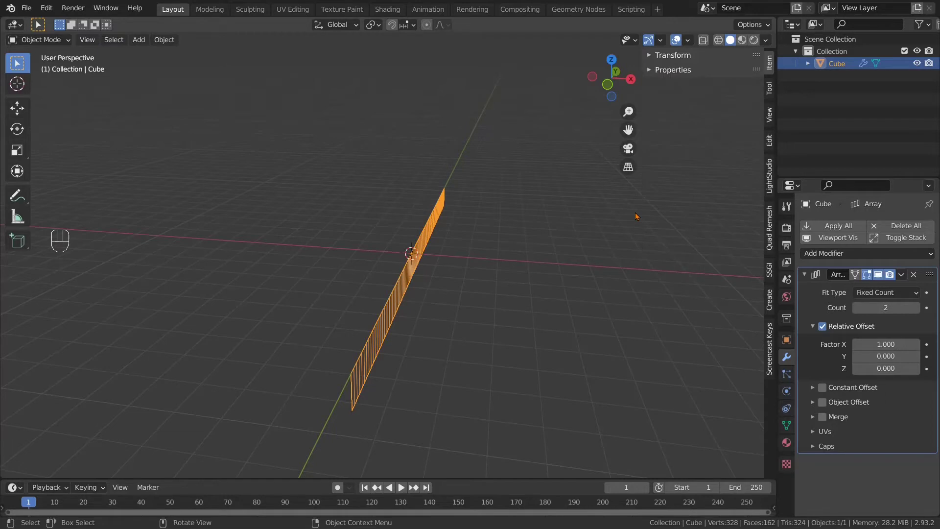
pyautogui.press('n')
# - Try a relative offset X factor of -0.7 in the Array modifier and switch Relative Offset off
pyautogui.moveTo(529, 308); pyautogui.dragTo(451, 330, button='middle')
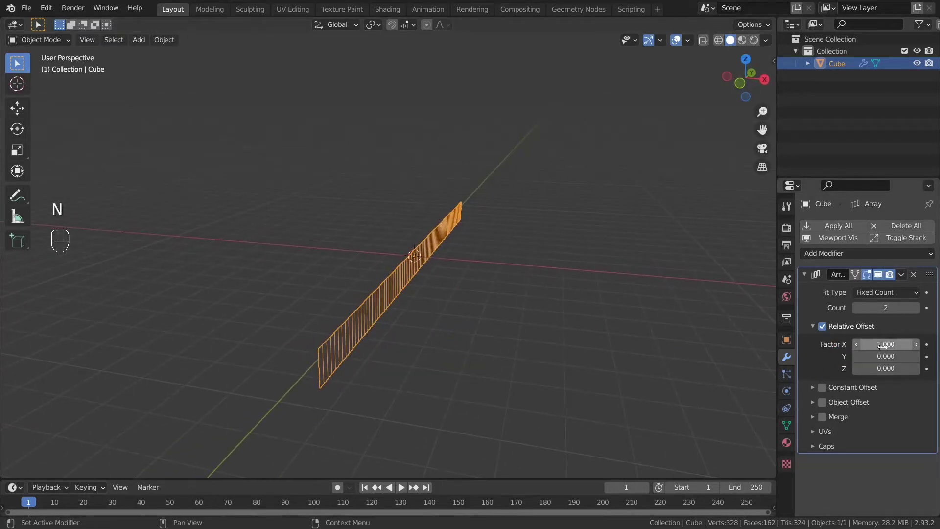
pyautogui.moveTo(883, 347); pyautogui.dragTo(874, 347)
pyautogui.click(824, 327)
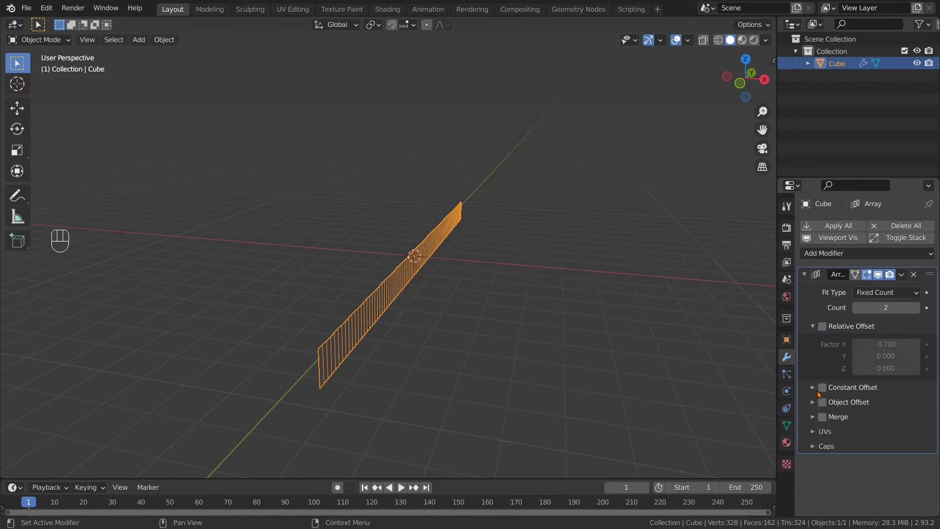
# - Raise the Array modifier's count to 4
pyautogui.click(916, 308)
pyautogui.click(916, 309)
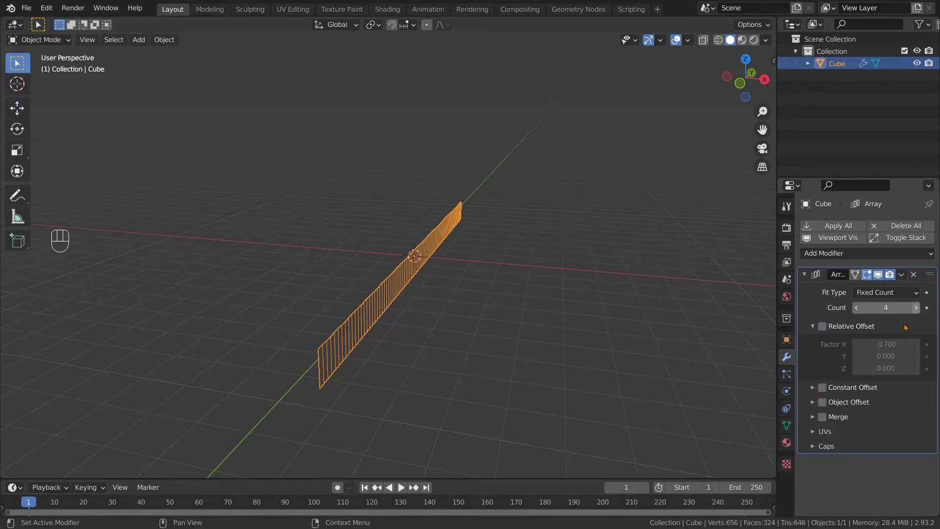
# - Re-enable Relative Offset, try factors of -1.5 on X and 1.2 on Y, and reset them to 1 and 0
pyautogui.click(823, 326)
pyautogui.moveTo(886, 356)
pyautogui.mouseDown()
pyautogui.moveTo(899, 356)
pyautogui.moveTo(889, 356)
pyautogui.mouseUp()
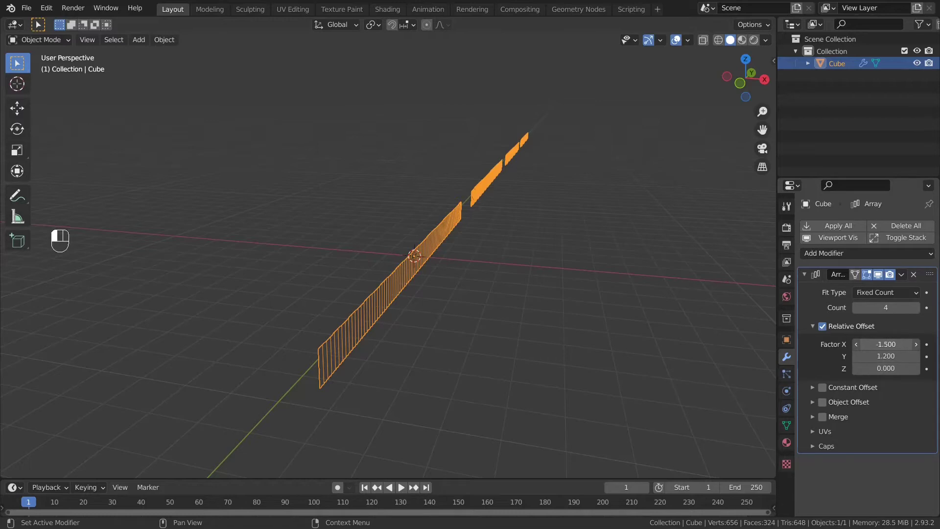
pyautogui.click(880, 344)
pyautogui.write('-1.5')
pyautogui.press('BackSpace')
pyautogui.write('1')
pyautogui.press('Tab')
pyautogui.write('0')
pyautogui.press('Return')
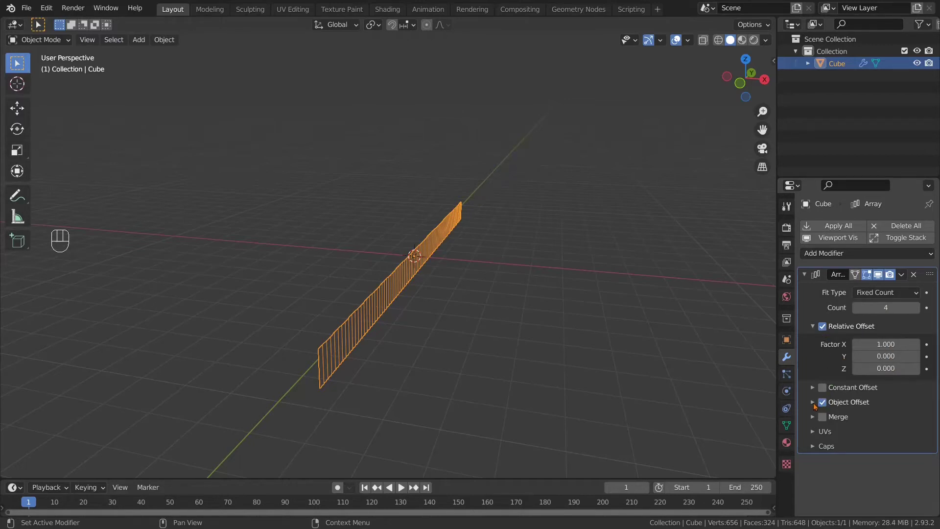
# - Enable Object Offset in the Array modifier and add an Arrows empty at the world origin
pyautogui.click(814, 403)
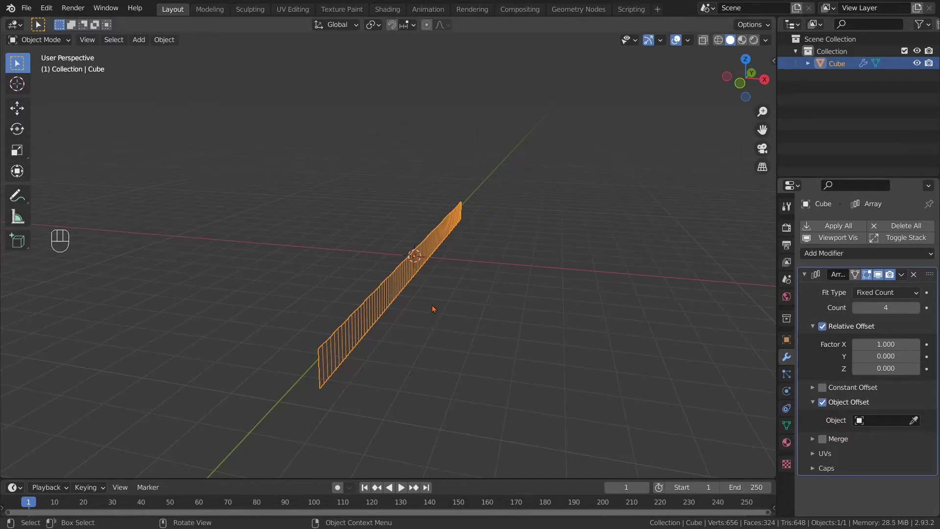
pyautogui.hotkey('shift', 'a')
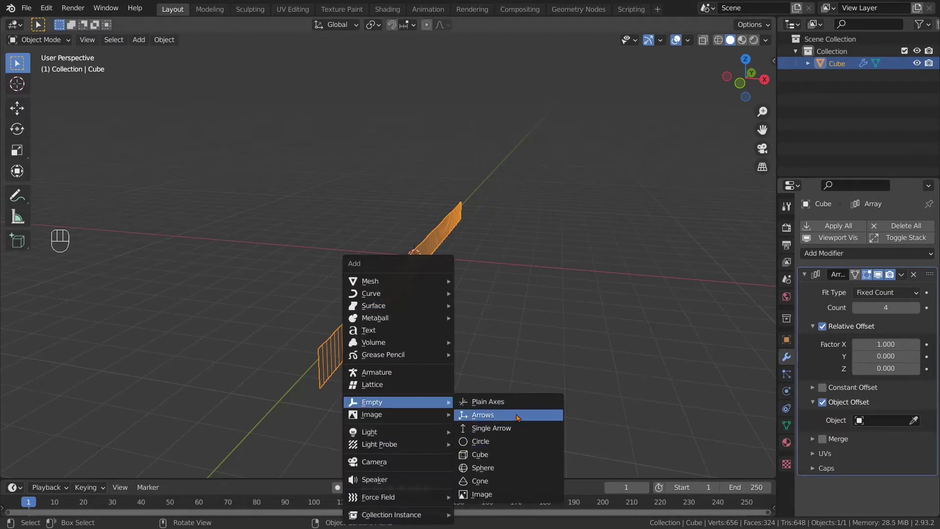
pyautogui.click(517, 417)
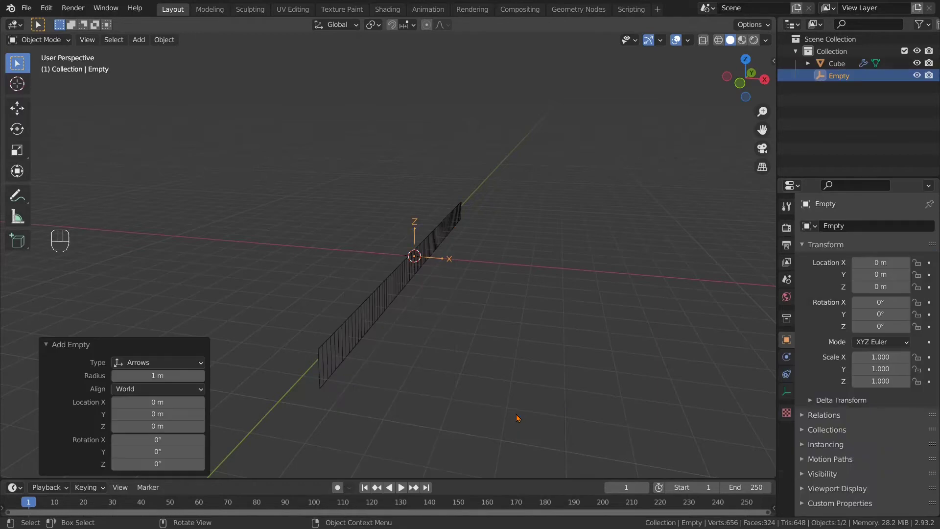
# - Assign the Empty as the Object Offset object in the strip's Array modifier
pyautogui.click(370, 312)
pyautogui.click(850, 420)
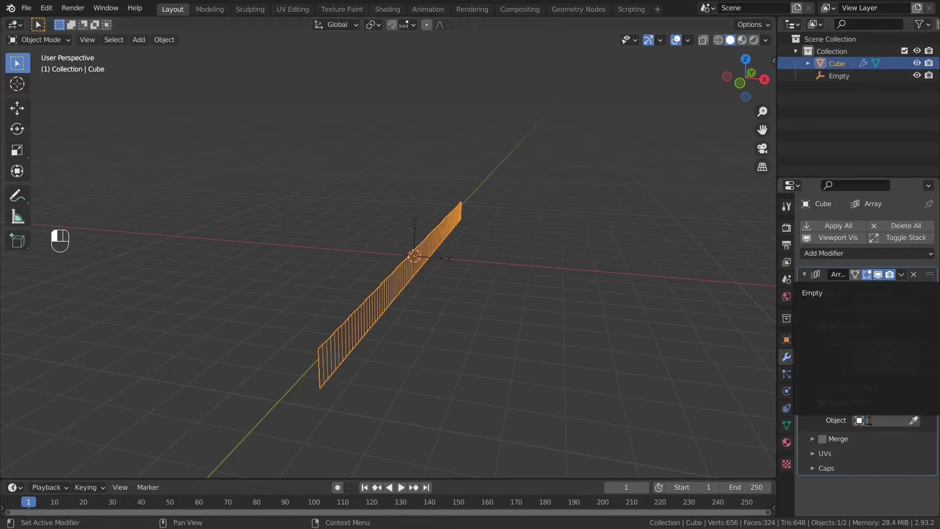
pyautogui.click(836, 294)
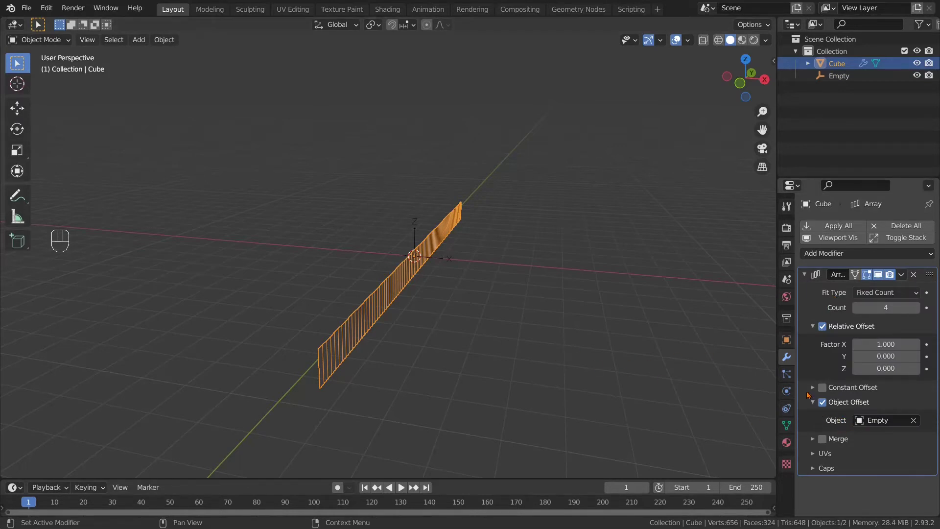
# - Move the arrows empty about -0.54 m along the X axis to spread out the arrayed strips
pyautogui.click(443, 260)
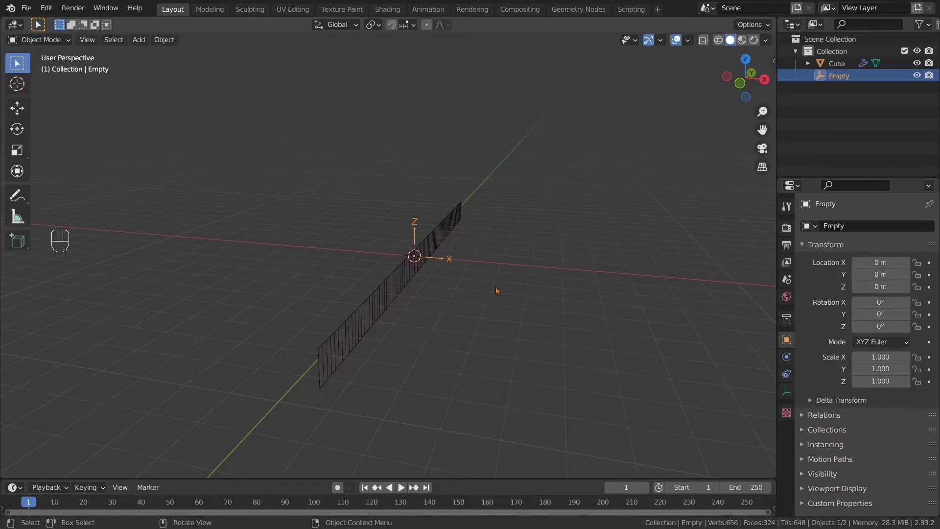
pyautogui.press('g')
pyautogui.press('x')
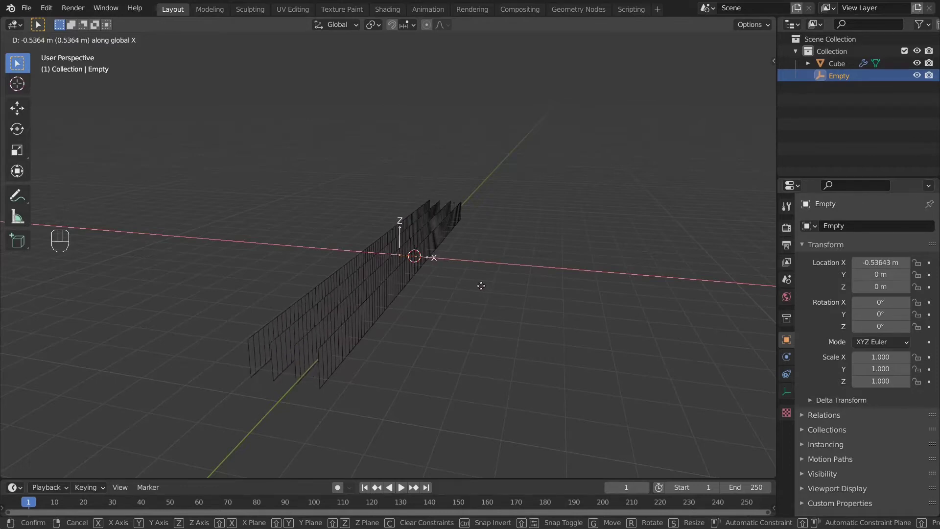
pyautogui.click(499, 336)
pyautogui.moveTo(499, 337); pyautogui.dragTo(410, 368, button='middle')
pyautogui.moveTo(368, 399); pyautogui.dragTo(411, 420, button='middle')
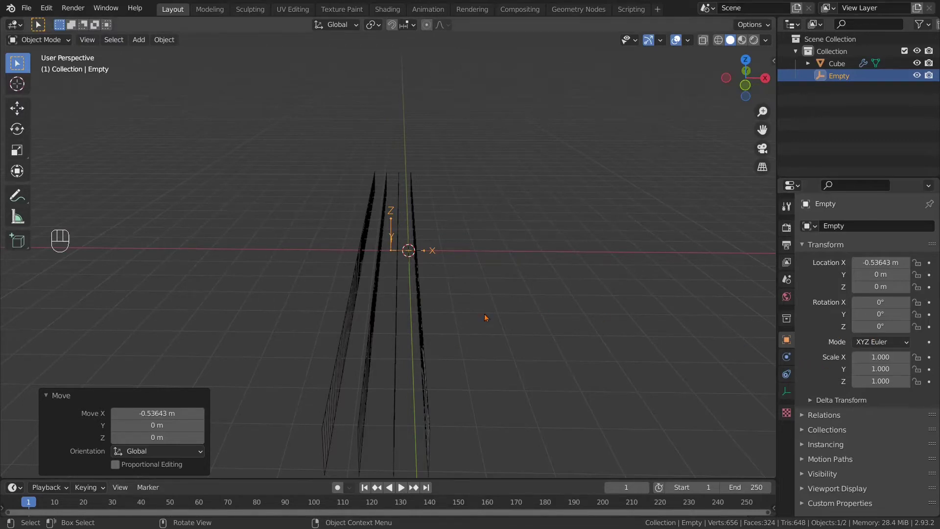
pyautogui.moveTo(474, 349); pyautogui.dragTo(431, 335, button='middle')
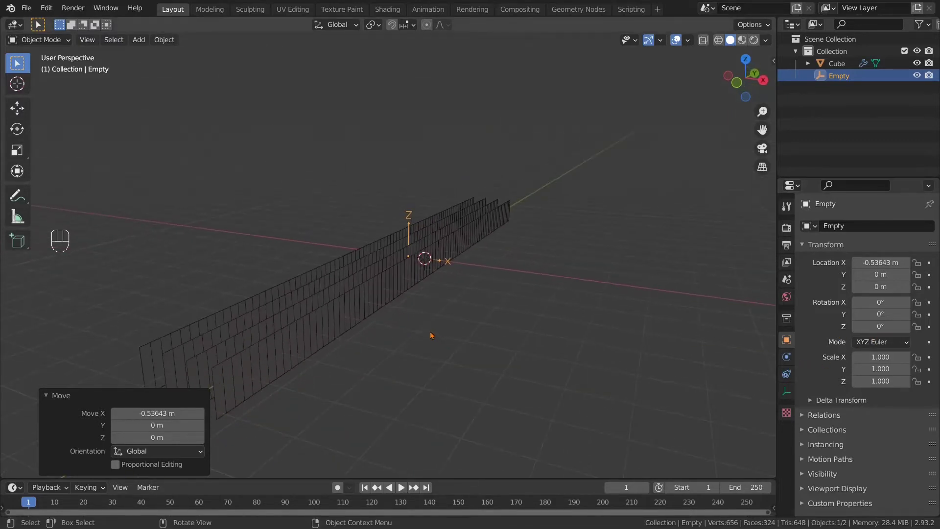
# - Deselect the arrayed strips and set the viewport's solid-shading lighting to Flat
pyautogui.click(341, 310)
pyautogui.click(469, 335)
pyautogui.moveTo(493, 351)
pyautogui.mouseDown(button='middle')
pyautogui.moveTo(461, 341)
pyautogui.moveTo(492, 318)
pyautogui.moveTo(480, 355)
pyautogui.mouseUp(button='middle')
pyautogui.scroll(-1, 465, 346)
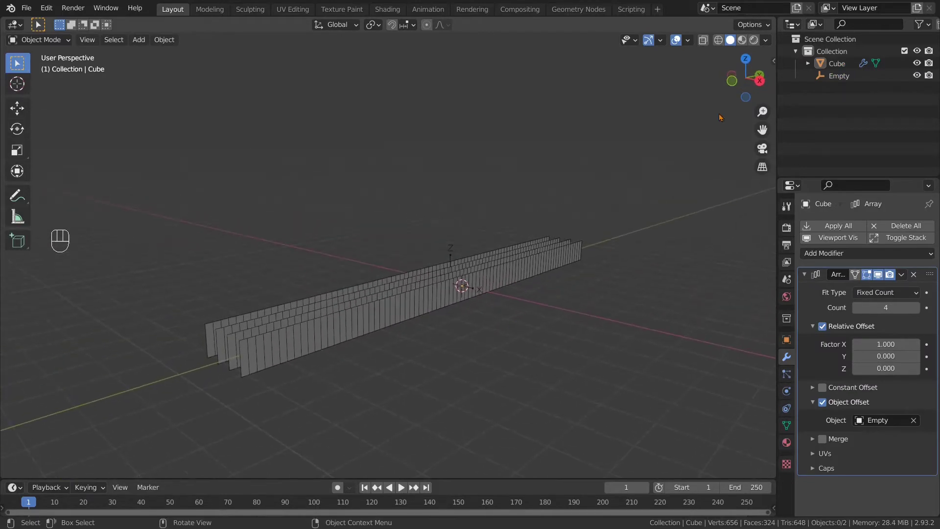
pyautogui.click(766, 40)
pyautogui.click(797, 98)
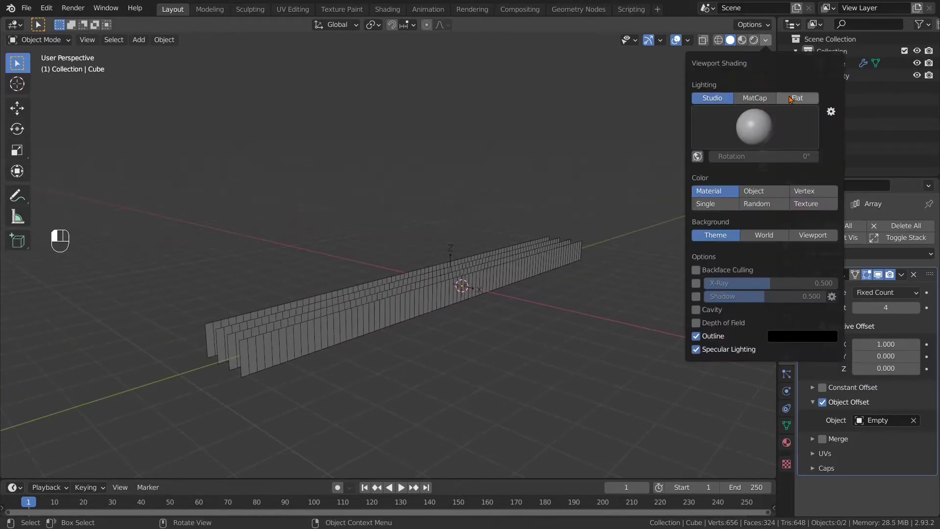
pyautogui.moveTo(482, 348); pyautogui.dragTo(431, 350, button='middle')
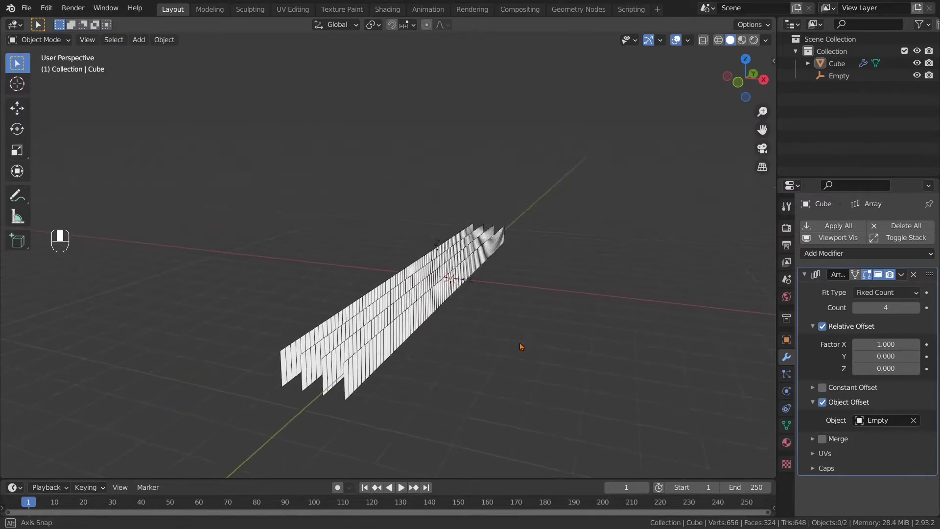
pyautogui.scroll(2, 428, 353)
# - Add a Displace modifier to the strip below its Array modifier and collapse the Array settings
pyautogui.click(411, 337)
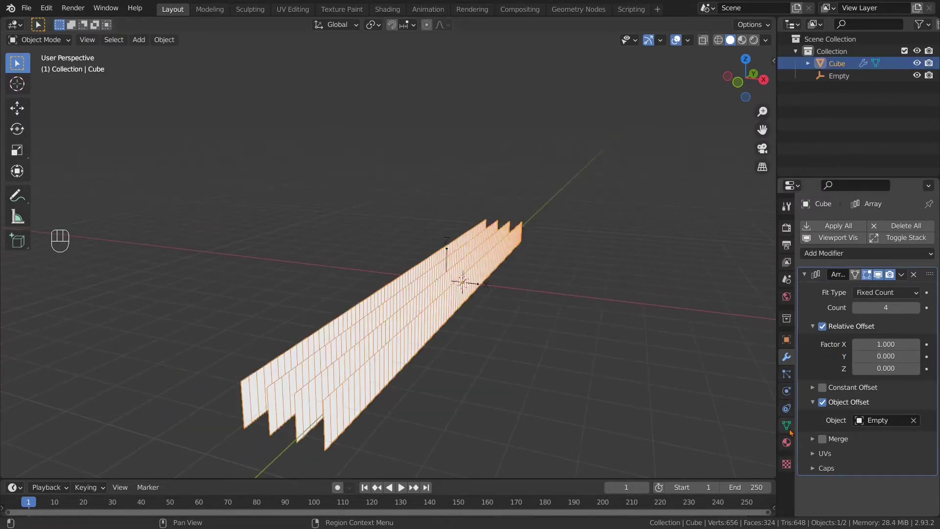
pyautogui.click(842, 254)
pyautogui.click(783, 329)
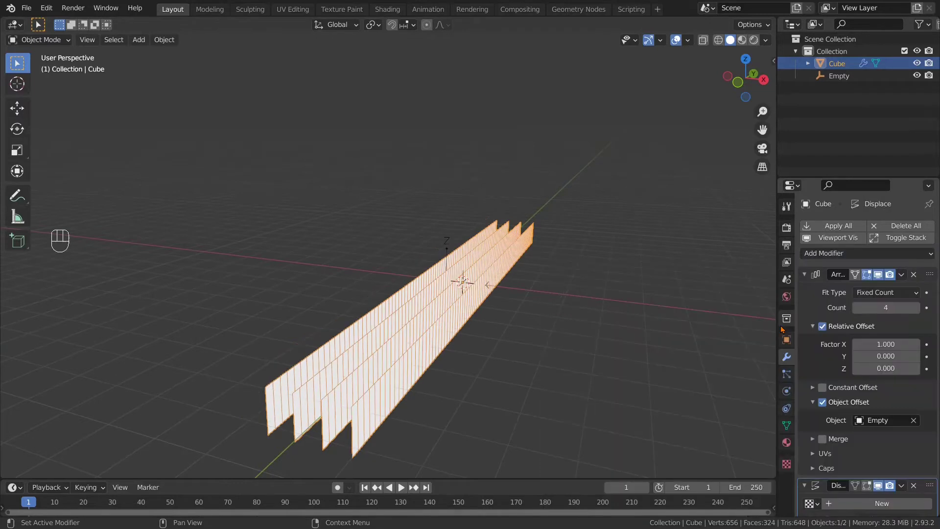
pyautogui.click(804, 274)
pyautogui.scroll(-2, 627, 398)
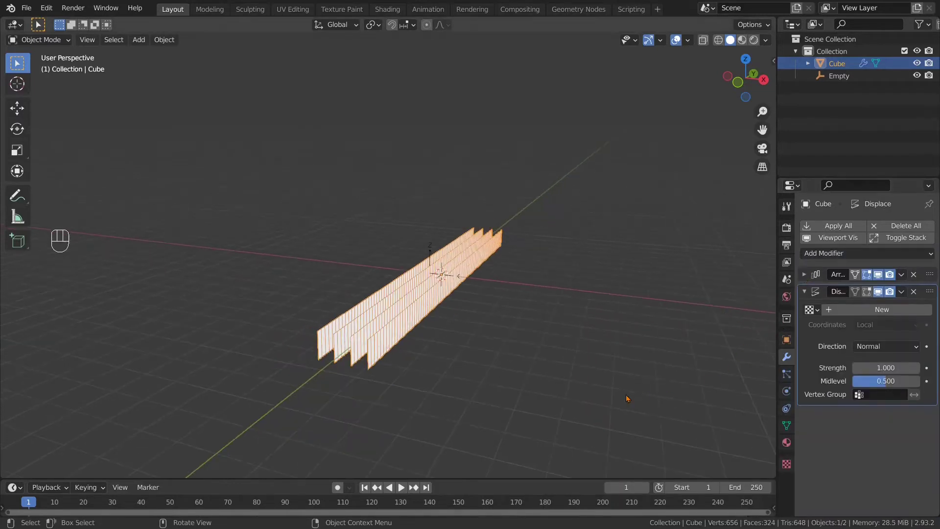
pyautogui.moveTo(627, 399); pyautogui.dragTo(620, 385, button='middle')
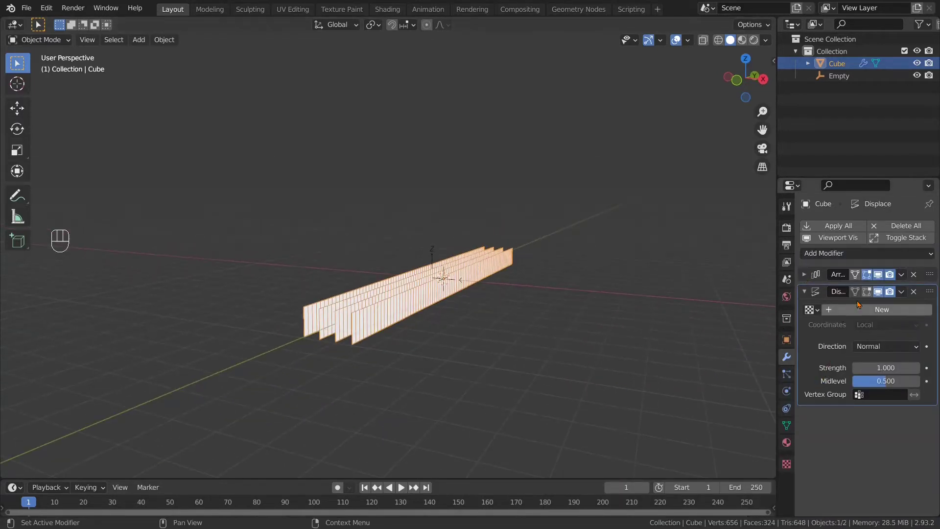
# - Set the Displace modifier's direction to Z and look over the shifted strips
pyautogui.click(869, 346)
pyautogui.click(864, 385)
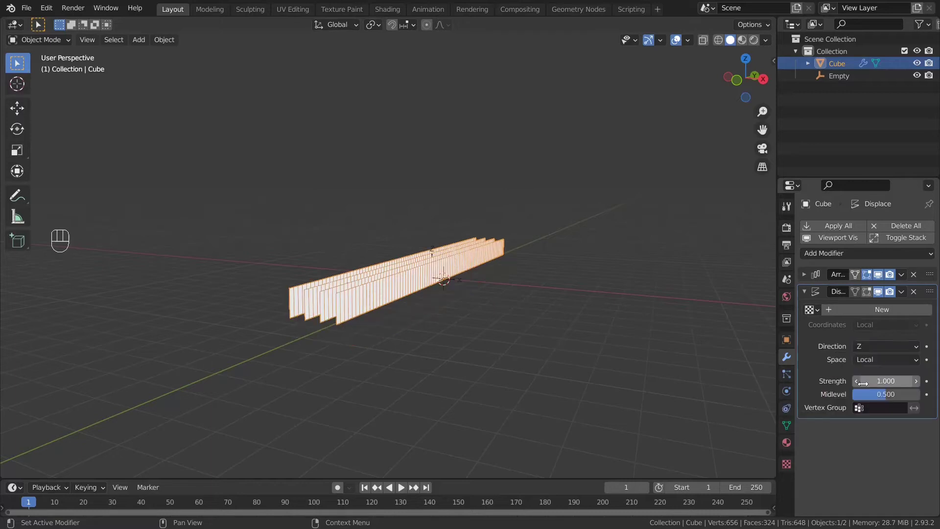
pyautogui.moveTo(427, 381); pyautogui.dragTo(483, 373, button='middle')
pyautogui.scroll(3, 445, 401)
pyautogui.scroll(-1, 444, 399)
pyautogui.moveTo(562, 392); pyautogui.dragTo(558, 402, button='middle')
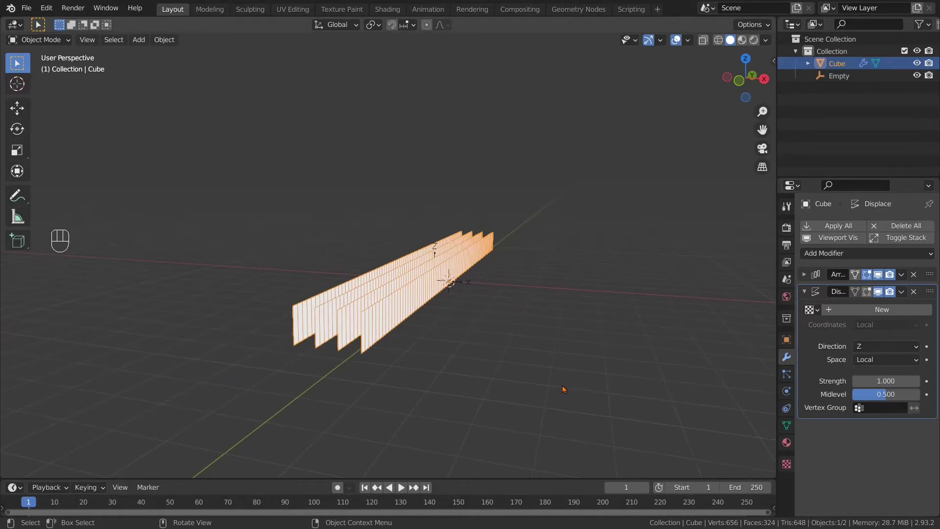
pyautogui.moveTo(544, 376); pyautogui.dragTo(483, 373, button='middle')
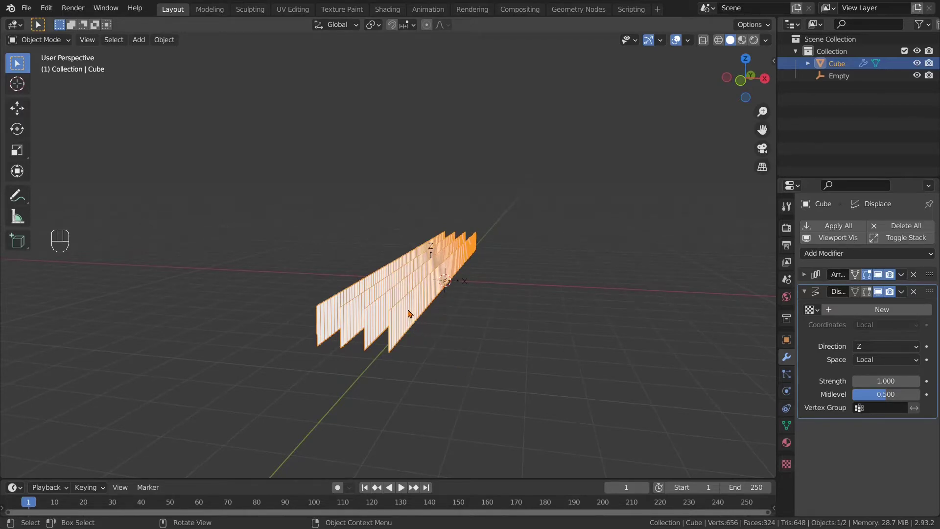
# - In Edit Mode, switch to wireframe shading and select all vertices along the strip's upper edge from the front view
pyautogui.press('Tab')
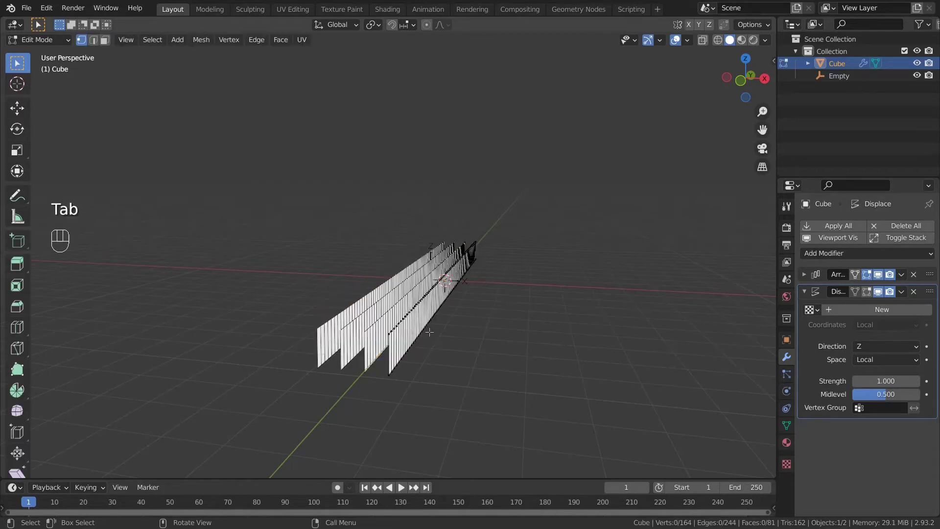
pyautogui.press('KP_1')
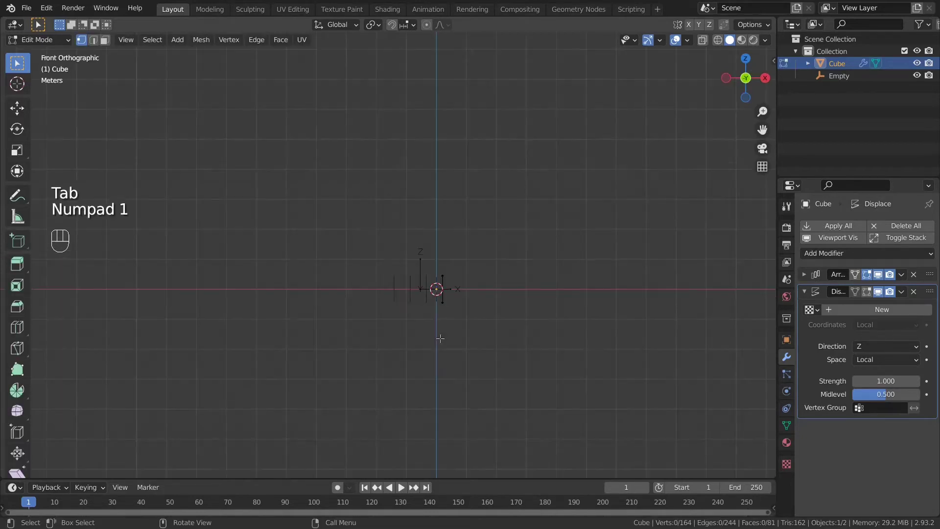
pyautogui.moveTo(511, 234); pyautogui.dragTo(429, 286)
pyautogui.moveTo(526, 342); pyautogui.dragTo(488, 348, button='middle')
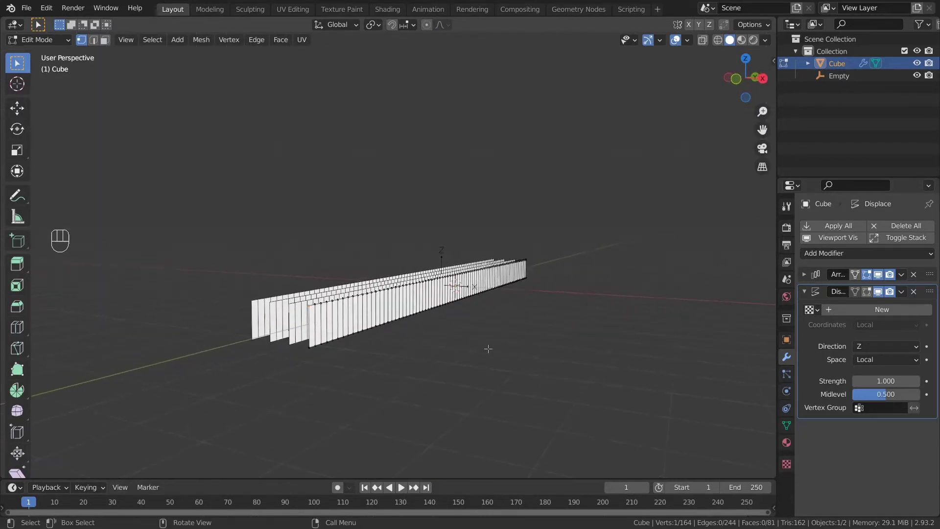
pyautogui.press('KP_1')
pyautogui.press('z')
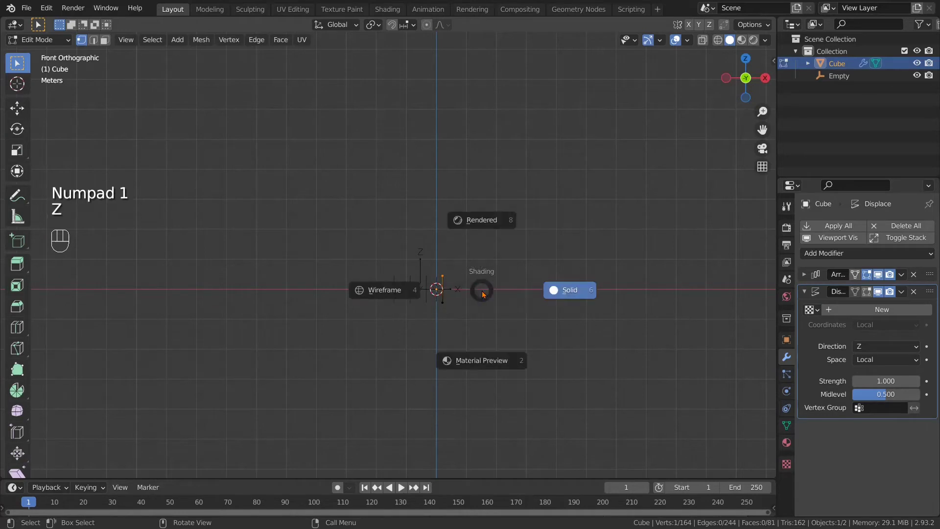
pyautogui.click(405, 298)
pyautogui.moveTo(517, 245); pyautogui.dragTo(422, 283)
pyautogui.moveTo(485, 305); pyautogui.dragTo(430, 314, button='middle')
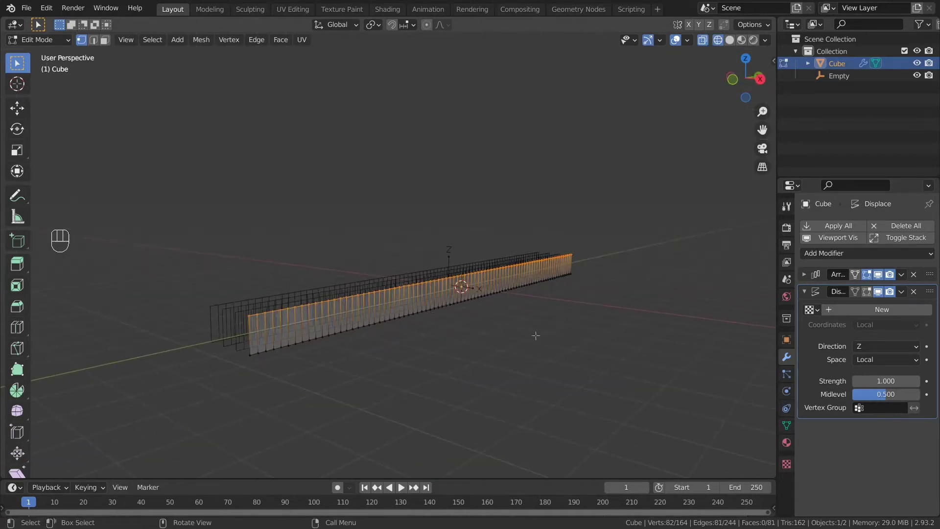
# - Create a new vertex group on the strip and assign the selected upper-edge vertices to it
pyautogui.click(787, 425)
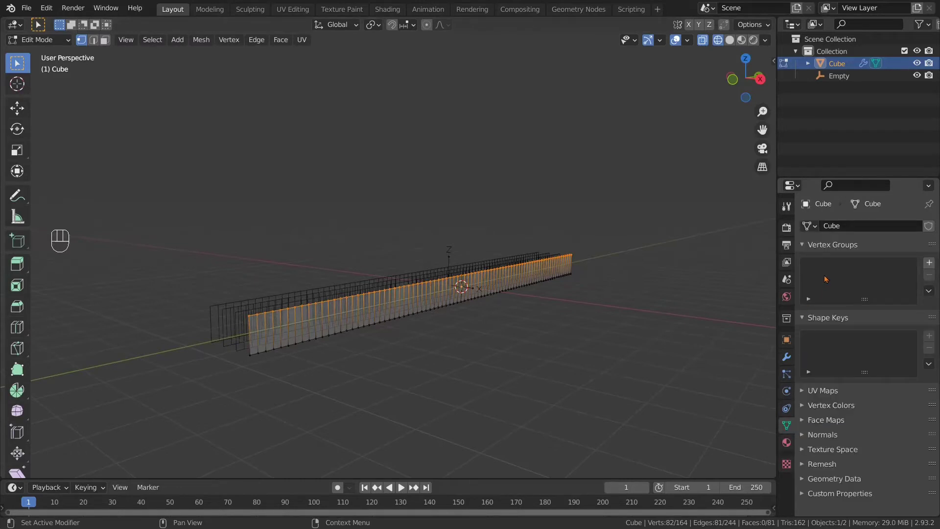
pyautogui.click(929, 263)
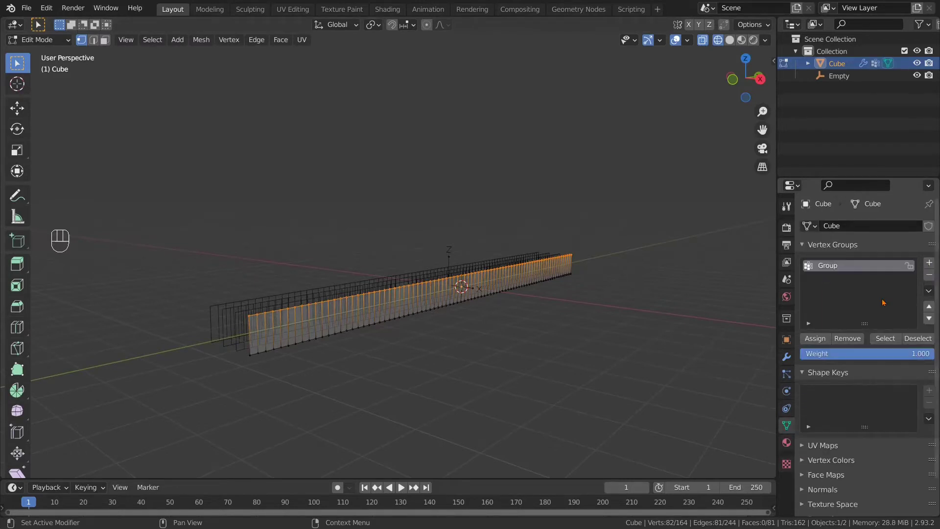
pyautogui.click(822, 342)
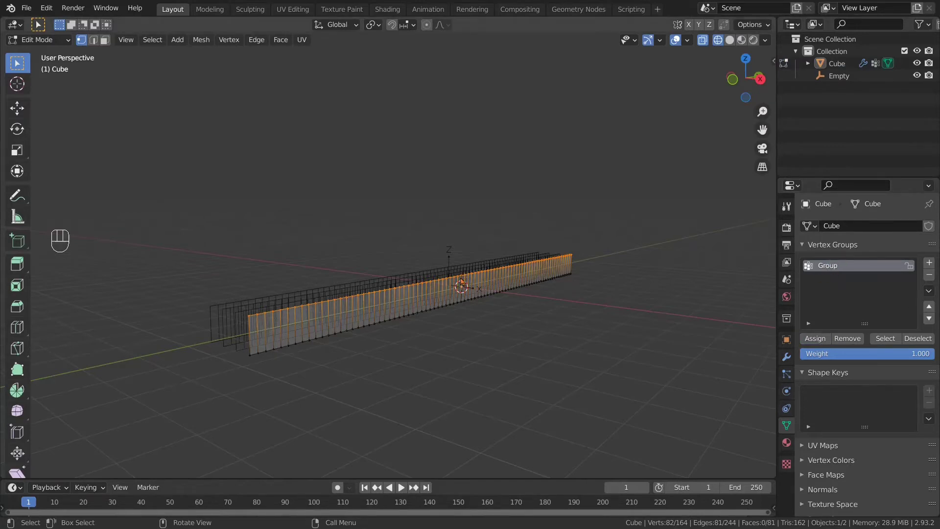
# - Return to Object Mode and switch the viewport back to solid shading
pyautogui.press('Tab')
pyautogui.moveTo(464, 279)
pyautogui.mouseDown(button='middle')
pyautogui.moveTo(428, 269)
pyautogui.moveTo(437, 277)
pyautogui.mouseUp(button='middle')
pyautogui.press('z')
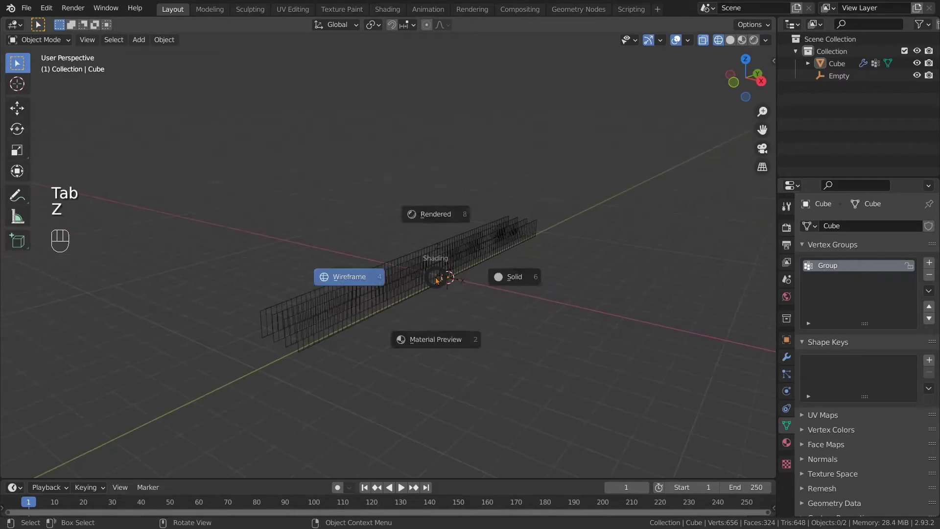
pyautogui.click(511, 273)
pyautogui.moveTo(510, 273); pyautogui.dragTo(770, 316, button='middle')
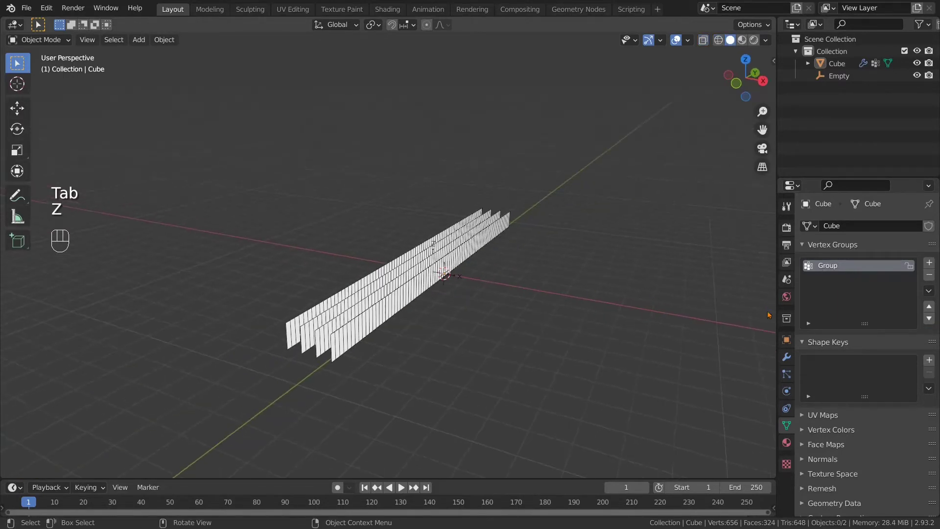
# - Limit the Displace modifier to the vertex group named Group
pyautogui.click(787, 359)
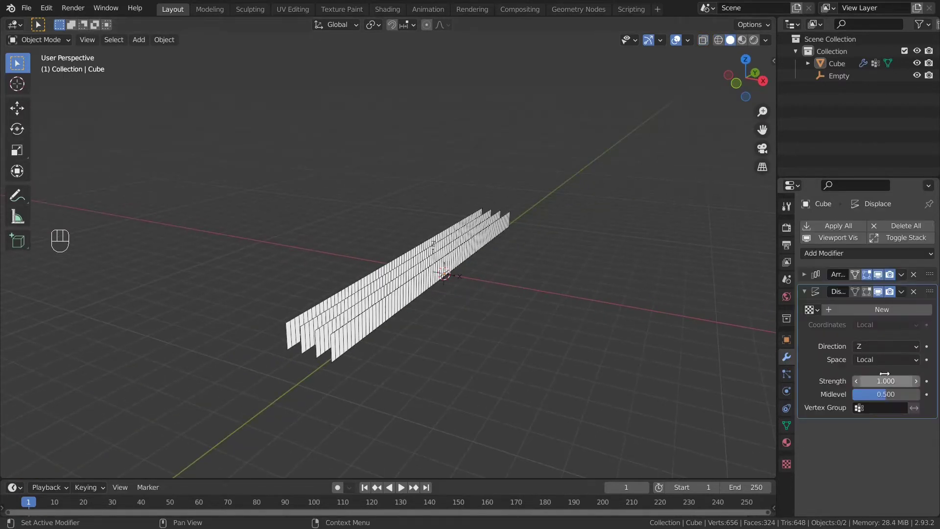
pyautogui.click(857, 410)
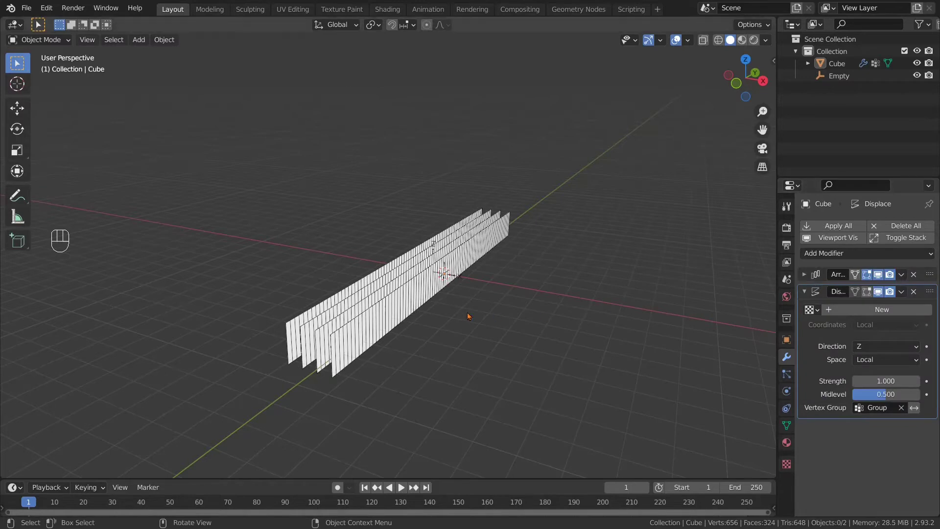
pyautogui.moveTo(465, 313); pyautogui.dragTo(468, 304, button='middle')
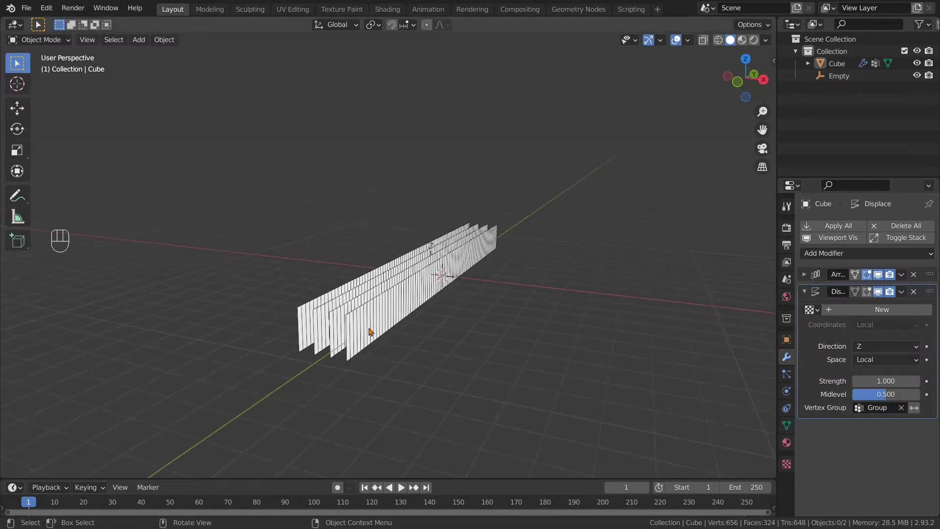
# - Create a new texture for the Displace modifier, set its type to Clouds, and set the cloud size to 0.58
pyautogui.click(835, 310)
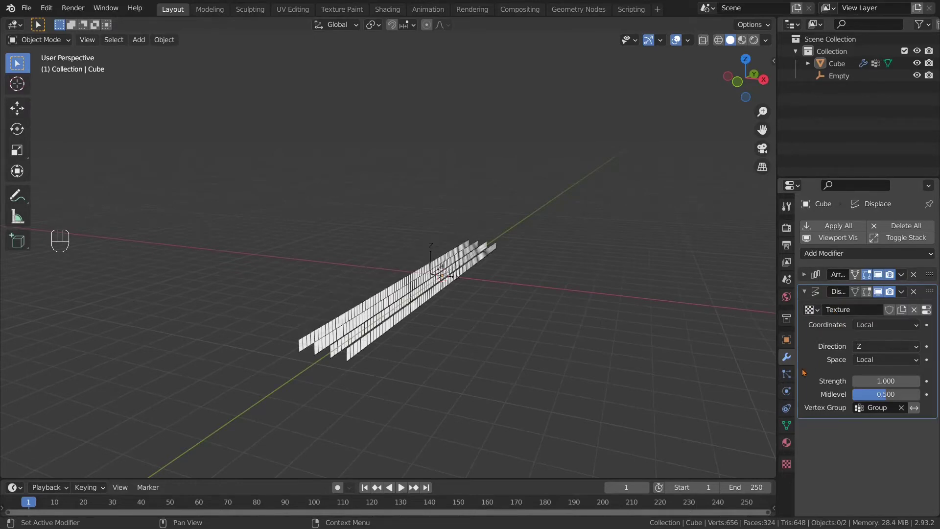
pyautogui.click(787, 465)
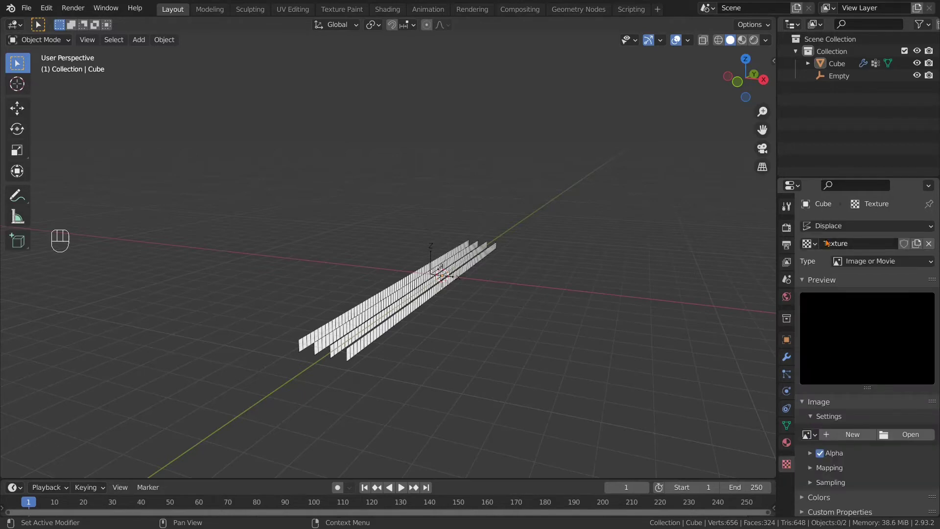
pyautogui.click(882, 263)
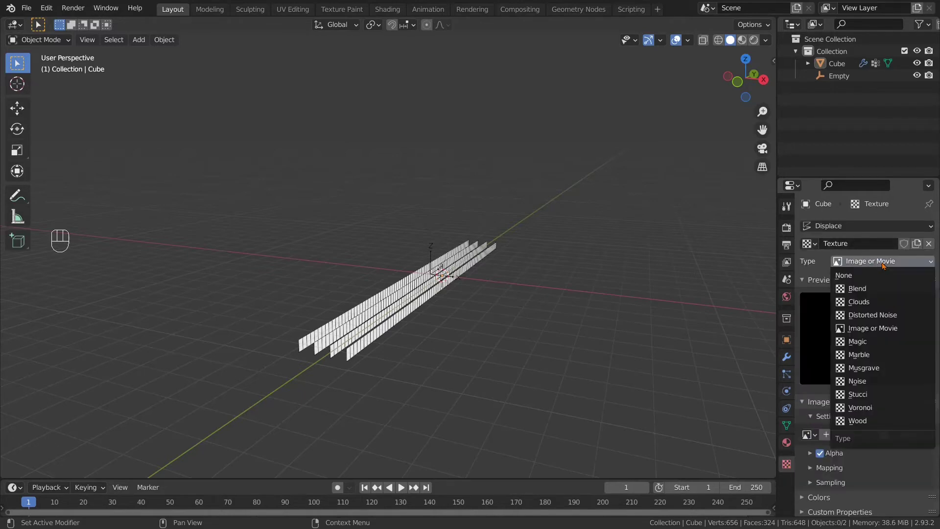
pyautogui.click(887, 303)
pyautogui.moveTo(707, 325); pyautogui.dragTo(460, 361, button='middle')
pyautogui.moveTo(455, 305); pyautogui.dragTo(392, 315, button='middle')
pyautogui.moveTo(545, 270); pyautogui.dragTo(386, 291, button='middle')
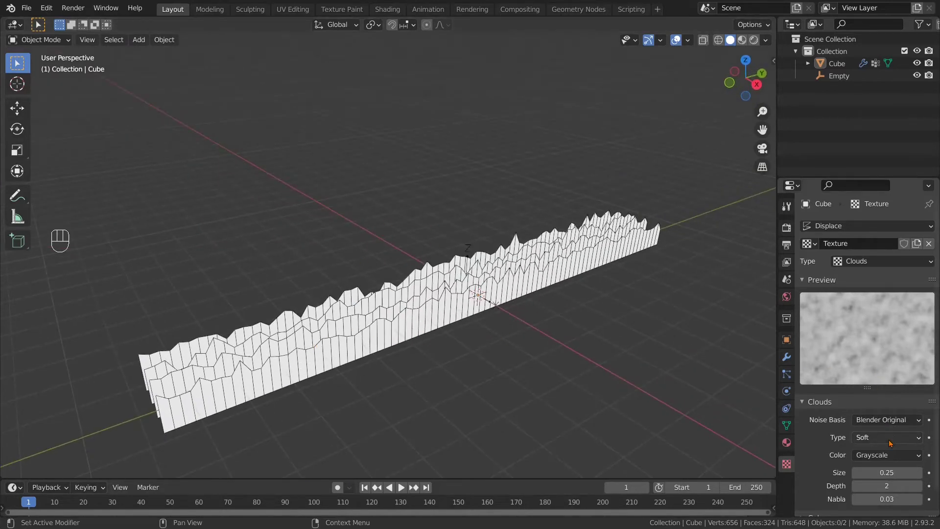
pyautogui.moveTo(890, 473); pyautogui.dragTo(926, 473)
pyautogui.moveTo(563, 395); pyautogui.dragTo(659, 377, button='middle')
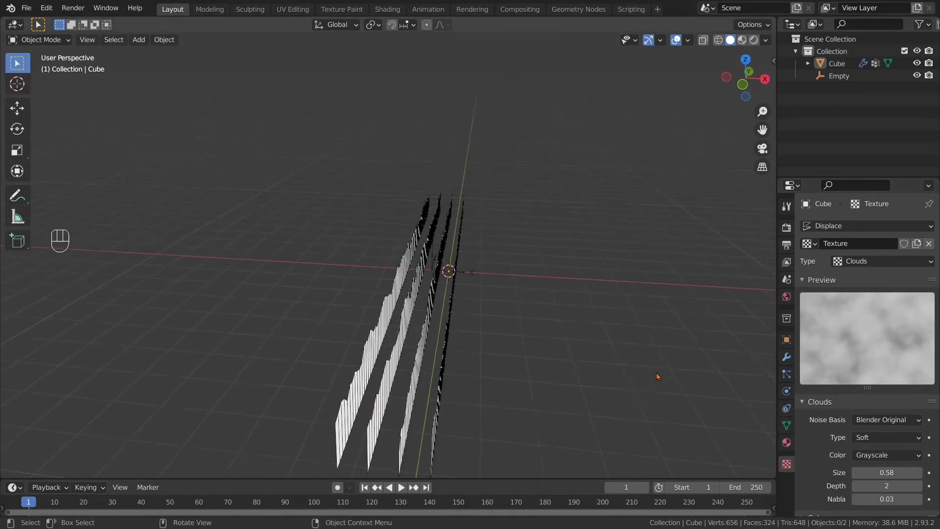
# - Add a Solidify modifier to the strips, set its thickness to 0.13 m, and check the strips from the front view
pyautogui.click(788, 360)
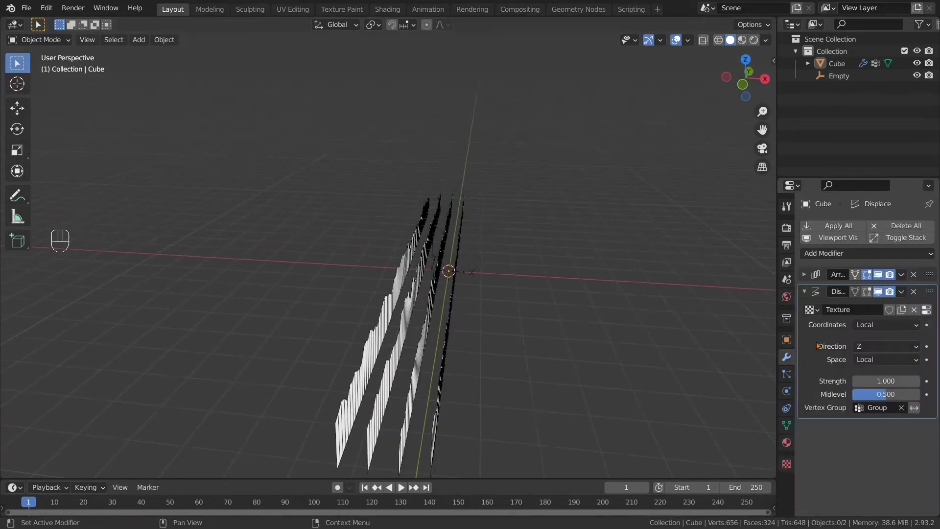
pyautogui.click(829, 255)
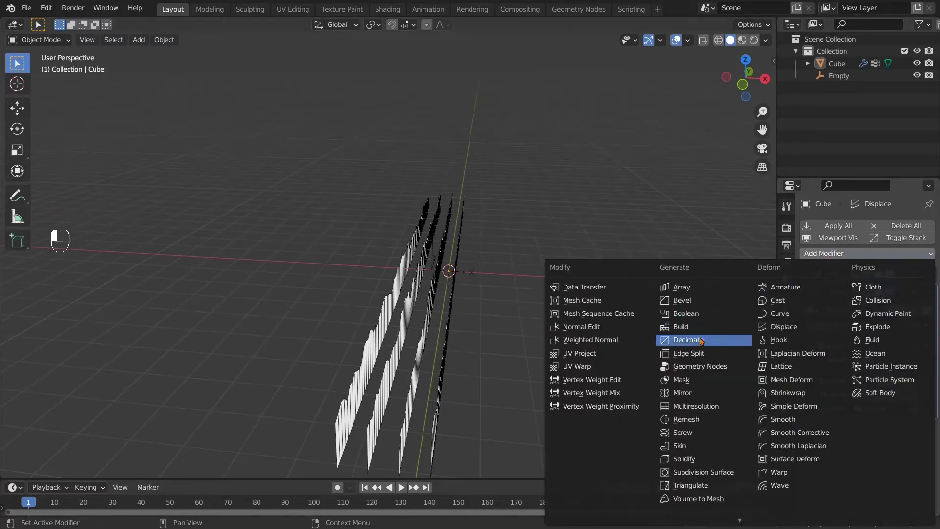
pyautogui.click(696, 465)
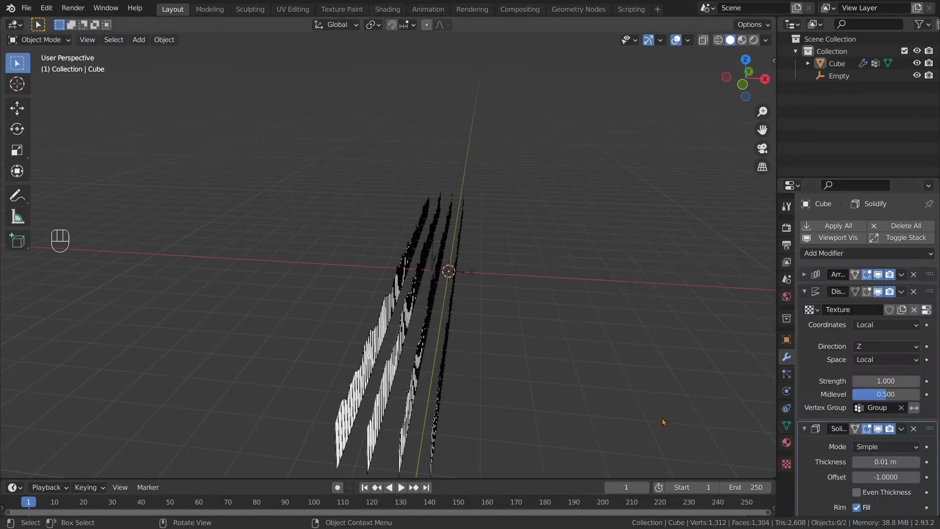
pyautogui.moveTo(607, 360); pyautogui.dragTo(552, 354, button='middle')
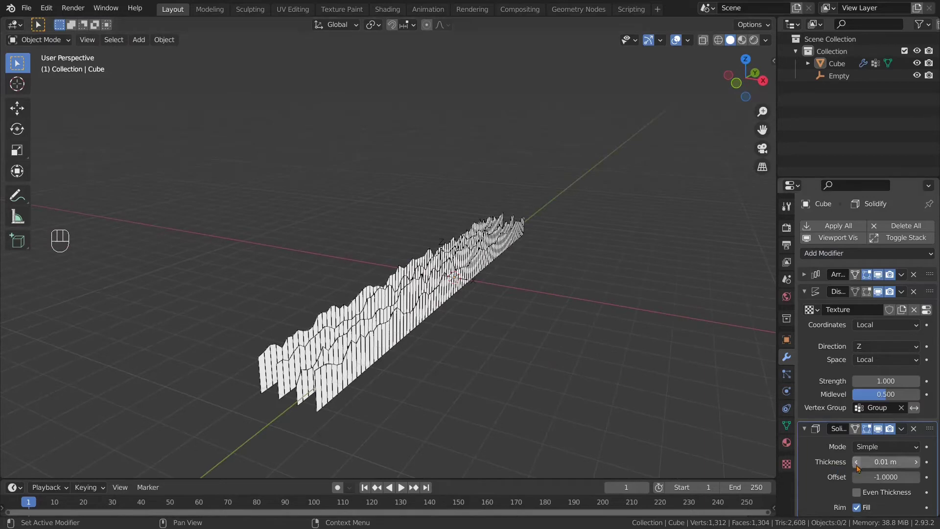
pyautogui.moveTo(885, 462); pyautogui.dragTo(892, 462)
pyautogui.moveTo(495, 405); pyautogui.dragTo(515, 392, button='middle')
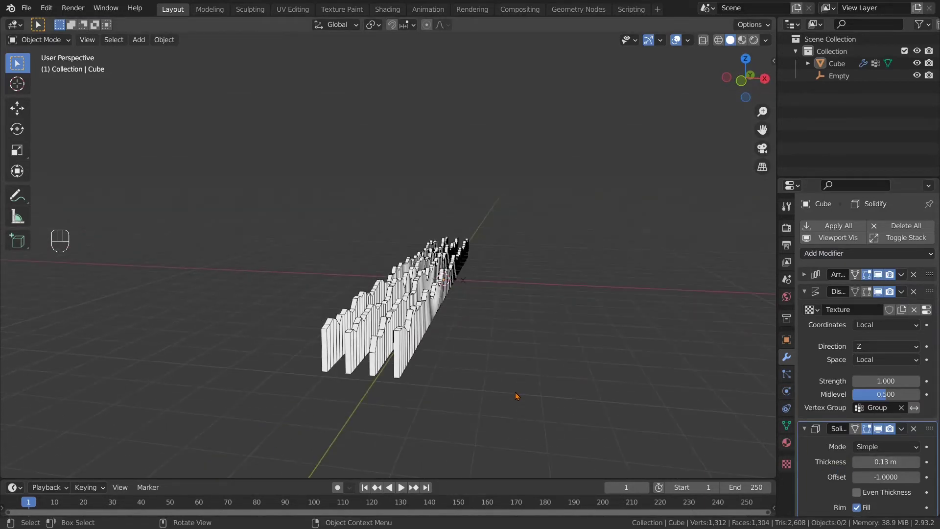
pyautogui.press('KP_1')
pyautogui.scroll(5, 517, 294)
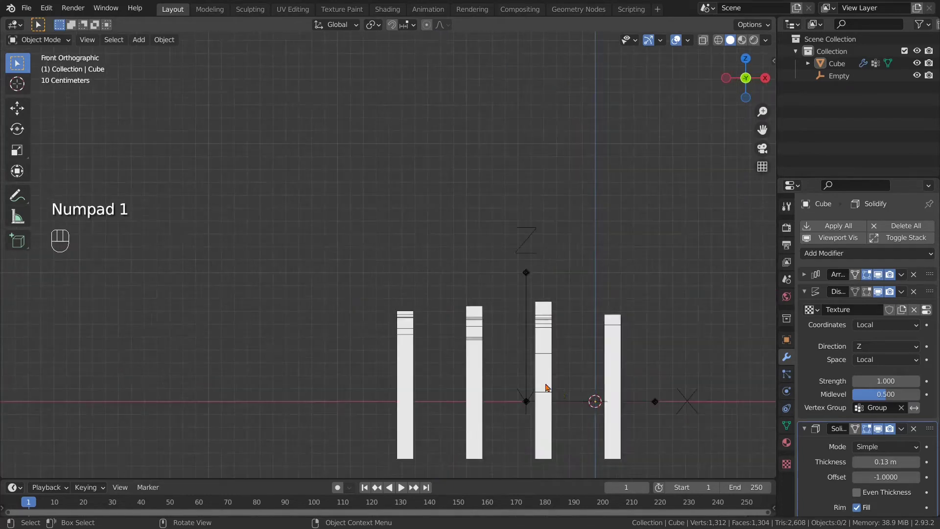
pyautogui.keyDown('shift'); pyautogui.moveTo(642, 402); pyautogui.dragTo(564, 366, button='middle'); pyautogui.keyUp('shift')
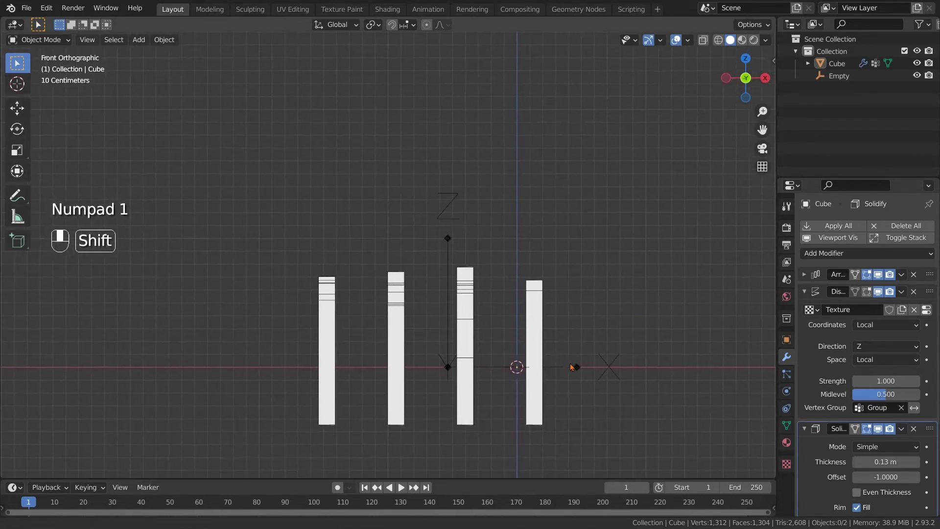
# - Adjust the Solidify thickness of the strips through 0.2 m and 0.4 m, settling on 0.35 m
pyautogui.click(895, 462)
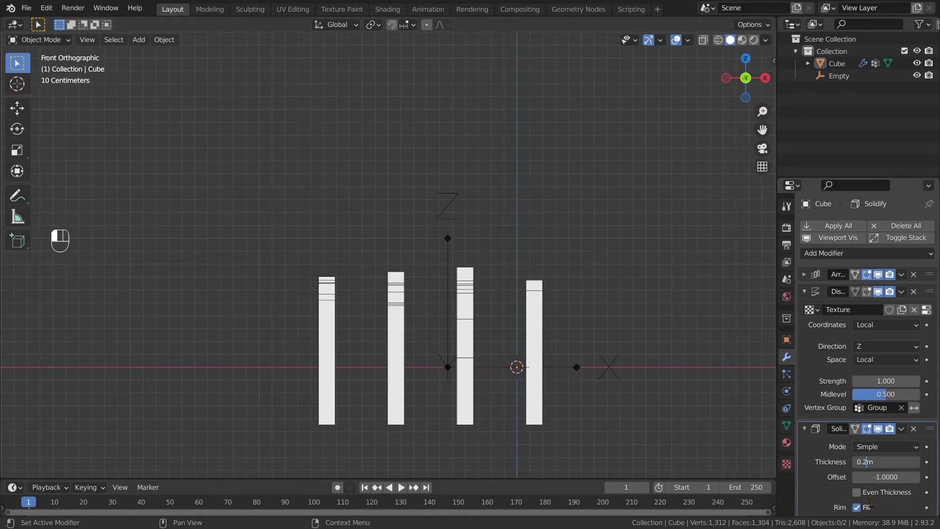
pyautogui.write('0.2')
pyautogui.press('Return')
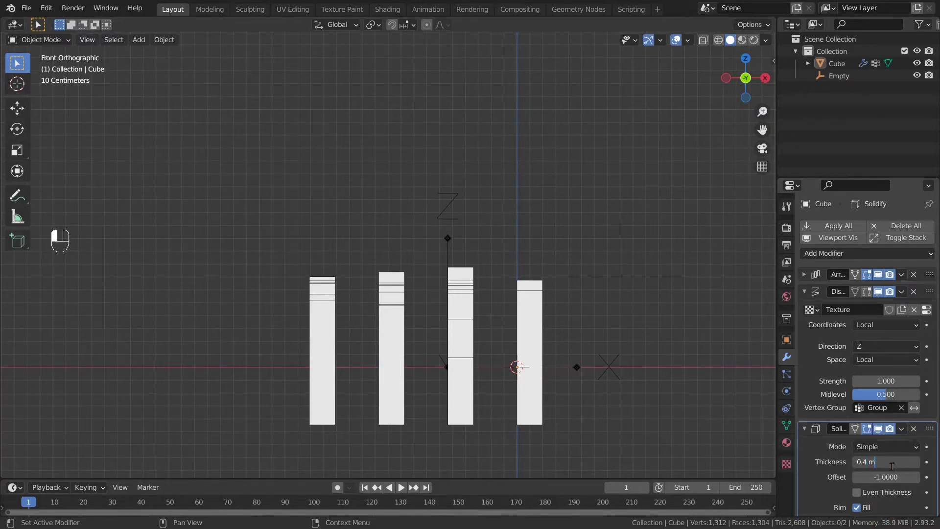
pyautogui.press('Return')
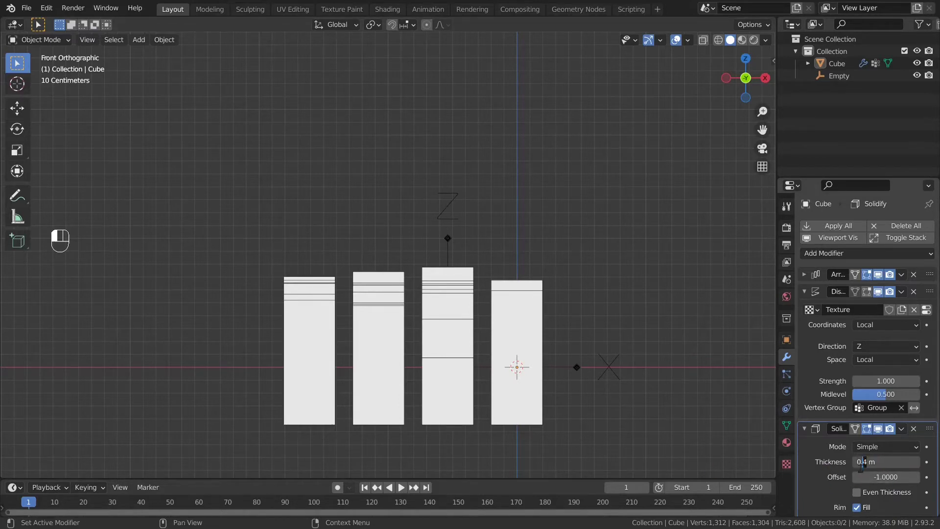
pyautogui.press('Return')
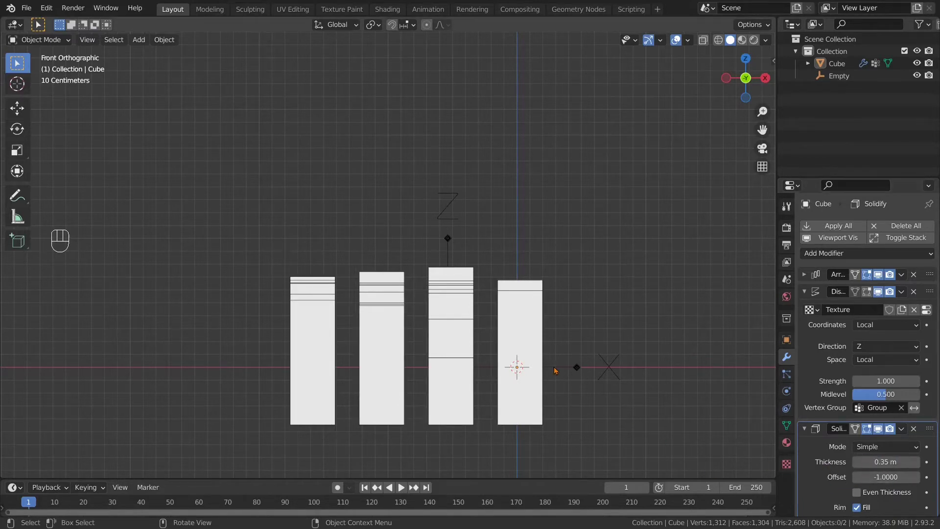
# - Raise the Array modifier's count to 12 and inspect the widened surface from several angles
pyautogui.moveTo(554, 366); pyautogui.dragTo(488, 389, button='middle')
pyautogui.scroll(-2, 464, 392)
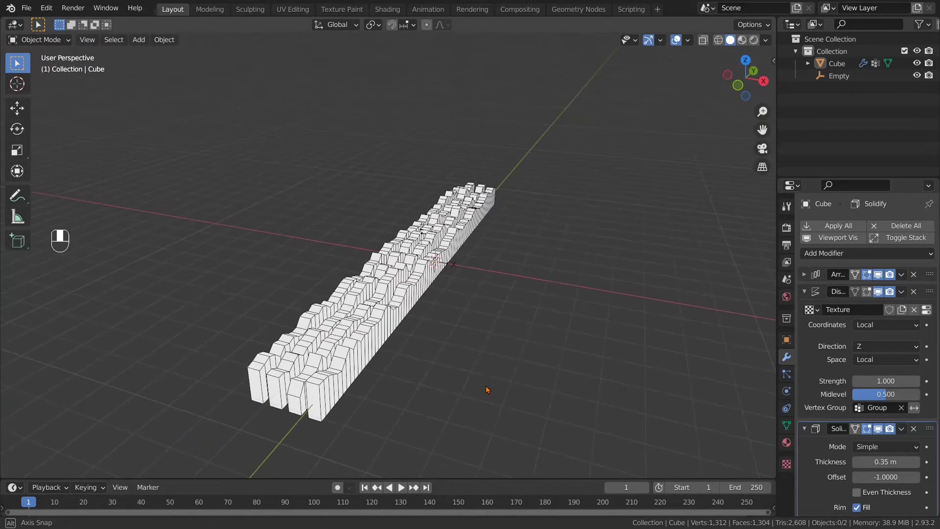
pyautogui.click(810, 276)
pyautogui.click(916, 307)
pyautogui.click(916, 308)
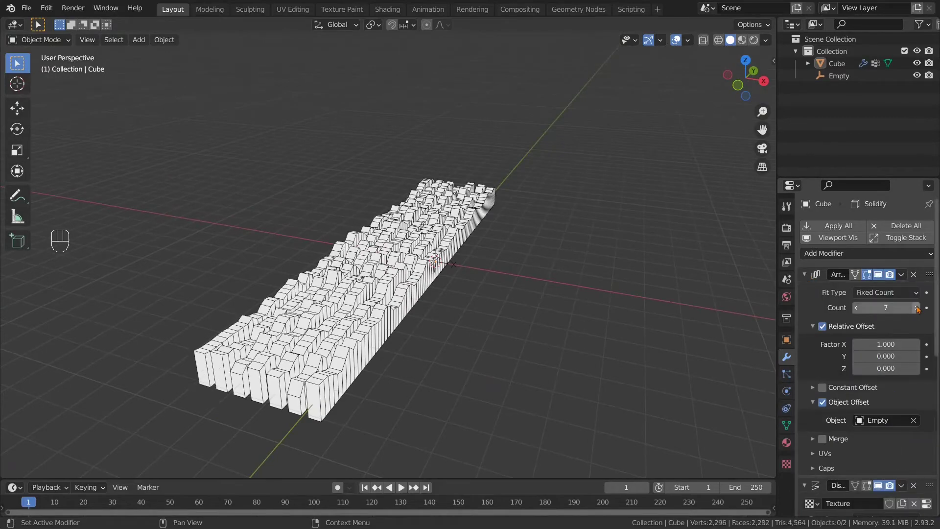
pyautogui.click(916, 308)
pyautogui.click(916, 308)
pyautogui.click(916, 307)
pyautogui.click(916, 307)
pyautogui.click(916, 308)
pyautogui.click(916, 307)
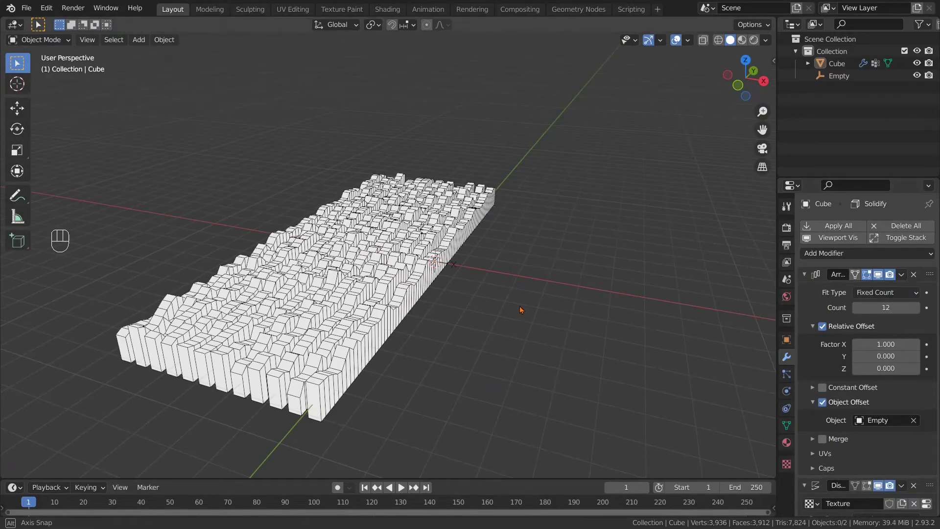
pyautogui.moveTo(523, 310); pyautogui.dragTo(405, 346, button='middle')
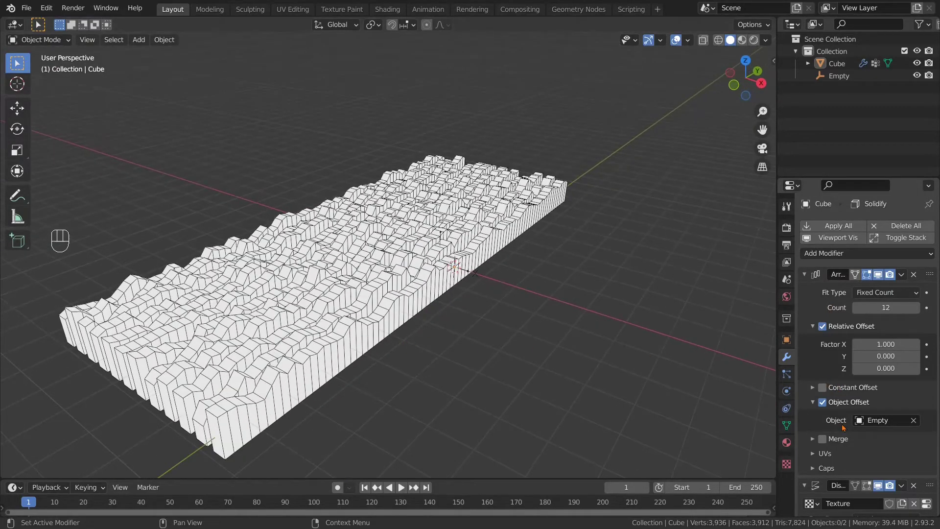
pyautogui.scroll(-1, 616, 412)
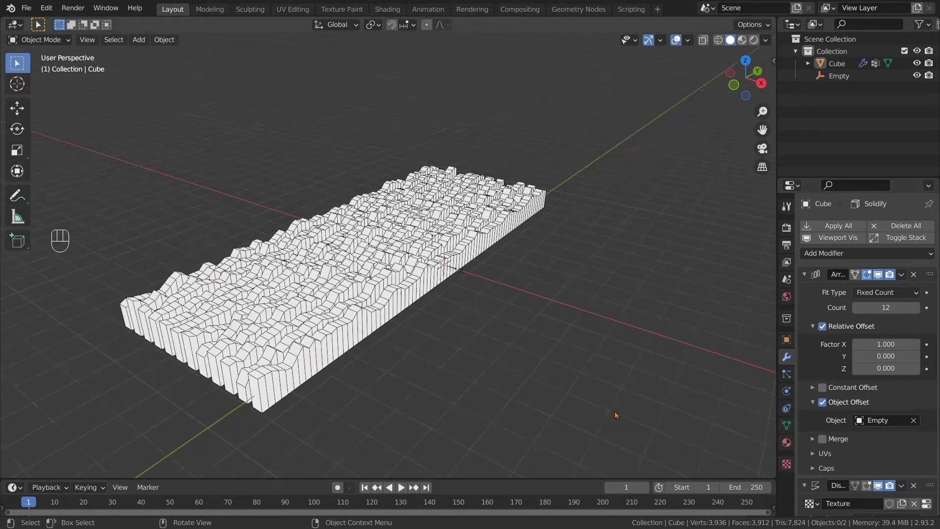
pyautogui.moveTo(512, 380); pyautogui.dragTo(534, 380, button='middle')
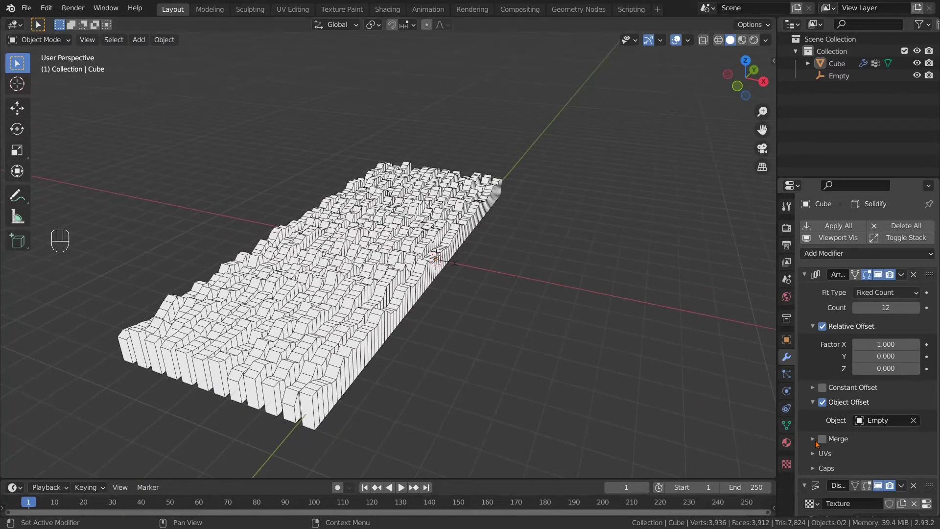
# - Set the noise type of the displacement's Clouds texture to Hard
pyautogui.click(786, 463)
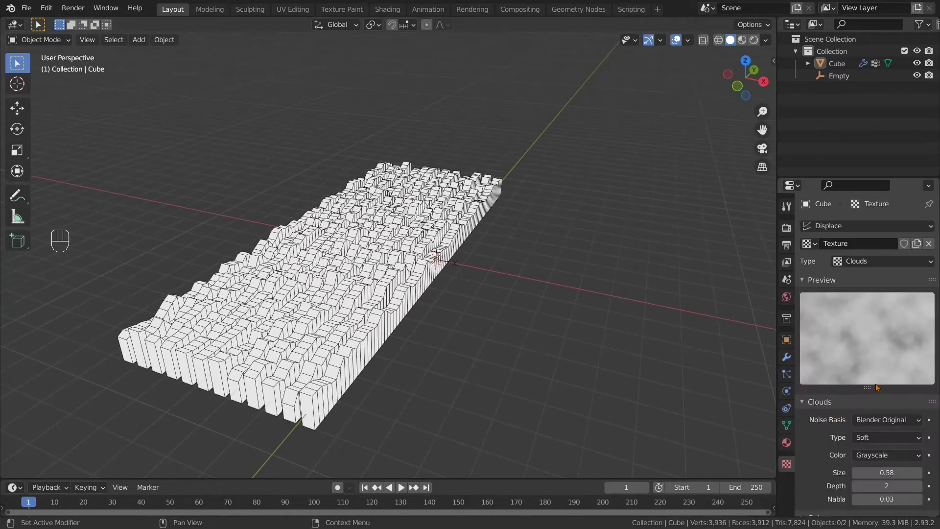
pyautogui.click(883, 440)
pyautogui.click(883, 463)
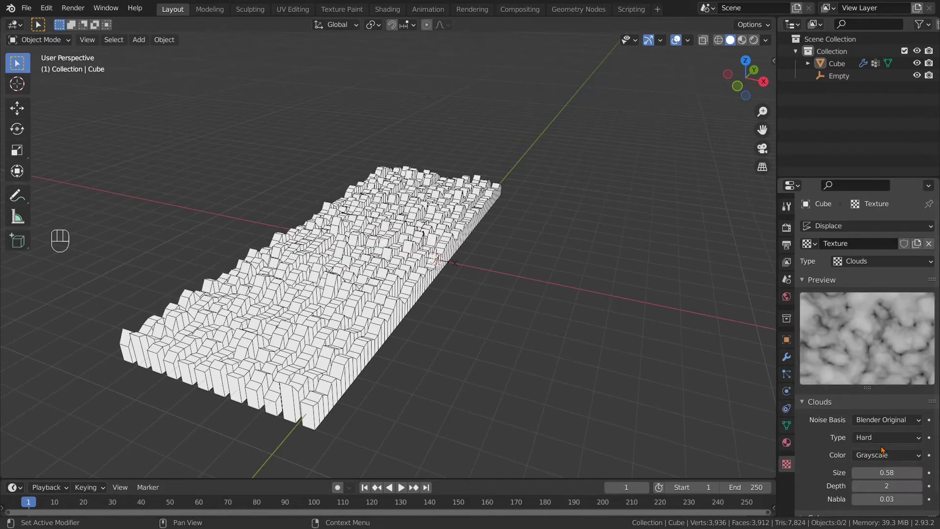
pyautogui.click(880, 441)
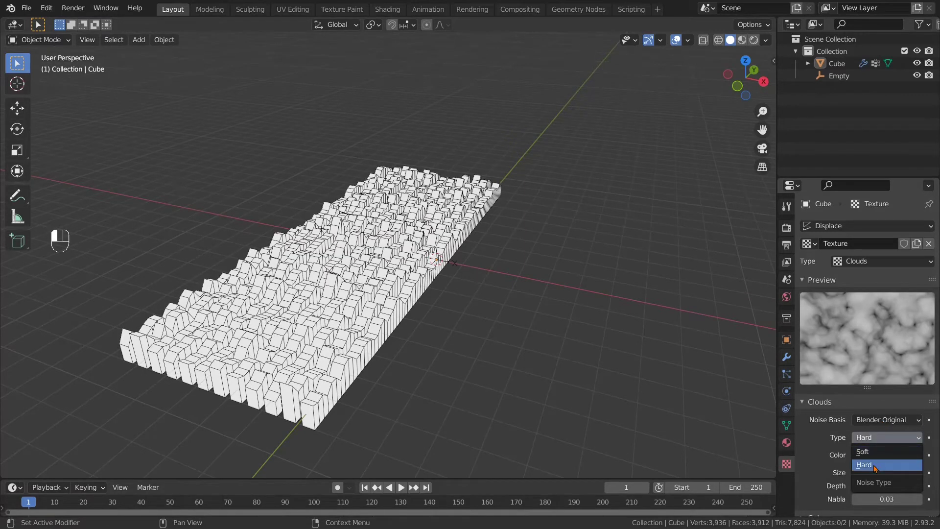
# - Try the Marble type for the displacement texture
pyautogui.click(885, 262)
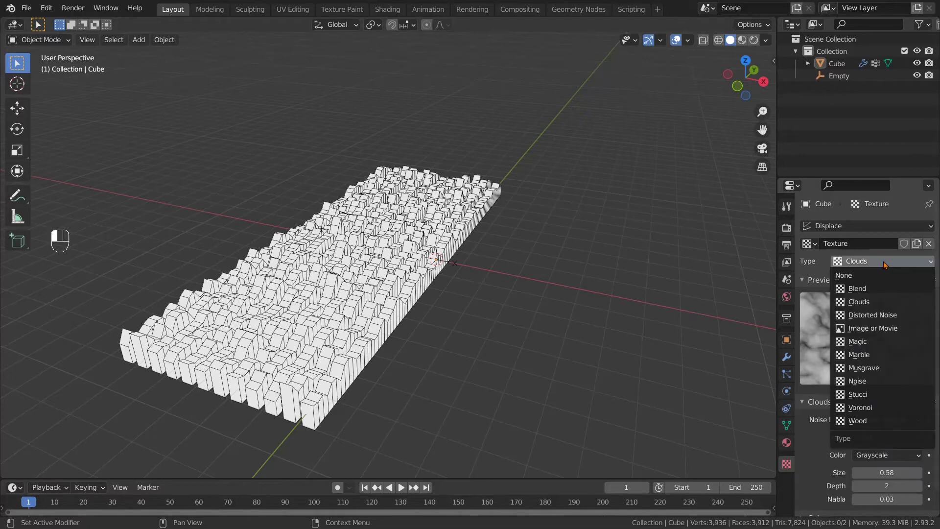
pyautogui.click(883, 356)
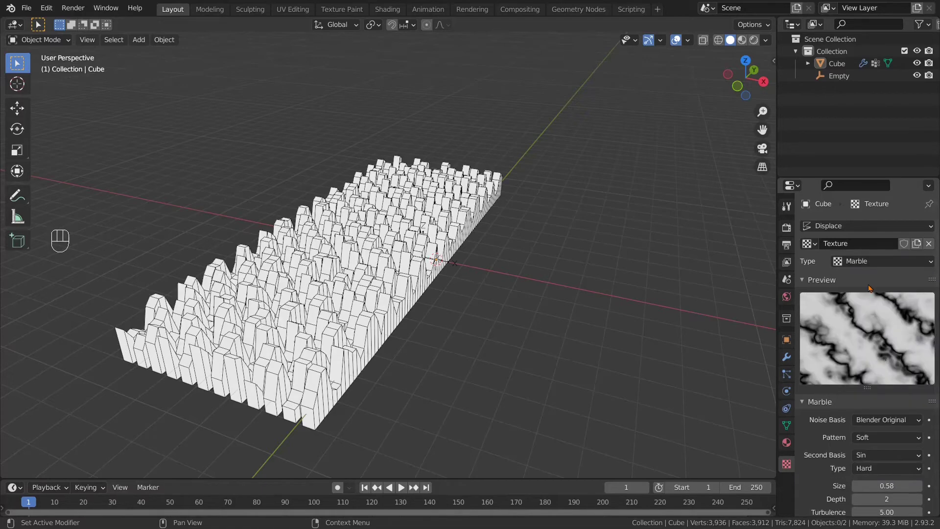
pyautogui.click(870, 262)
pyautogui.click(875, 356)
pyautogui.click(879, 420)
pyautogui.click(871, 455)
# - Switch the displacement texture to Magic and set its depth to 3
pyautogui.click(882, 262)
pyautogui.click(875, 343)
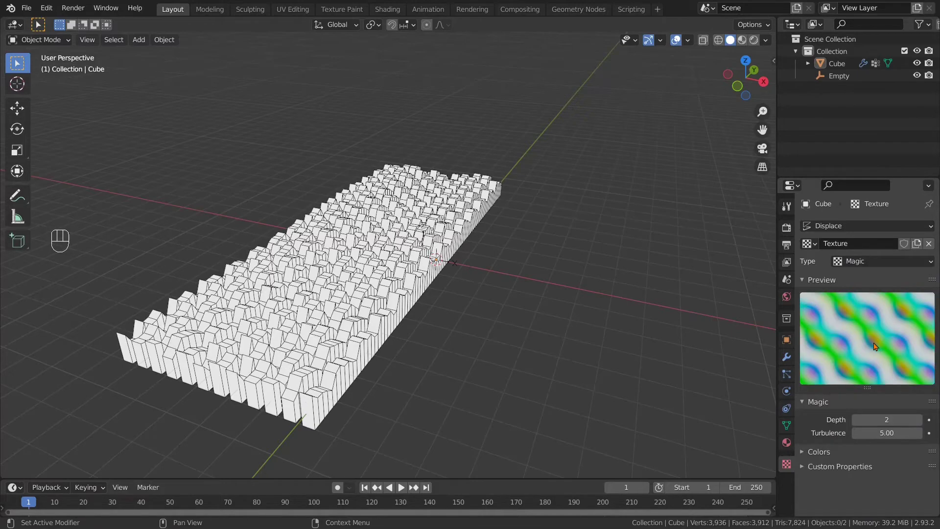
pyautogui.click(833, 453)
pyautogui.moveTo(867, 420); pyautogui.dragTo(876, 420)
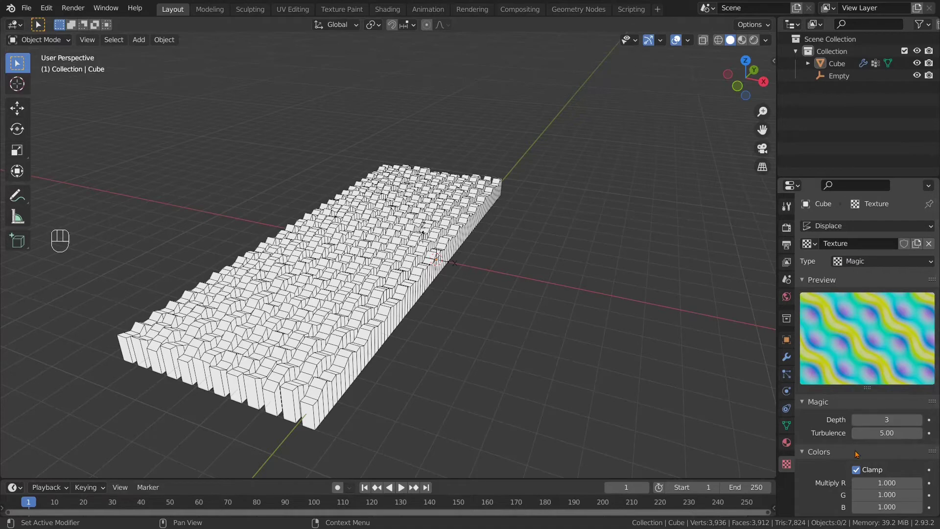
# - Enable the texture's Color Ramp and set brightness to 1.140, contrast to 1.330 and the red multiplier to 1.160
pyautogui.scroll(-4, 857, 455)
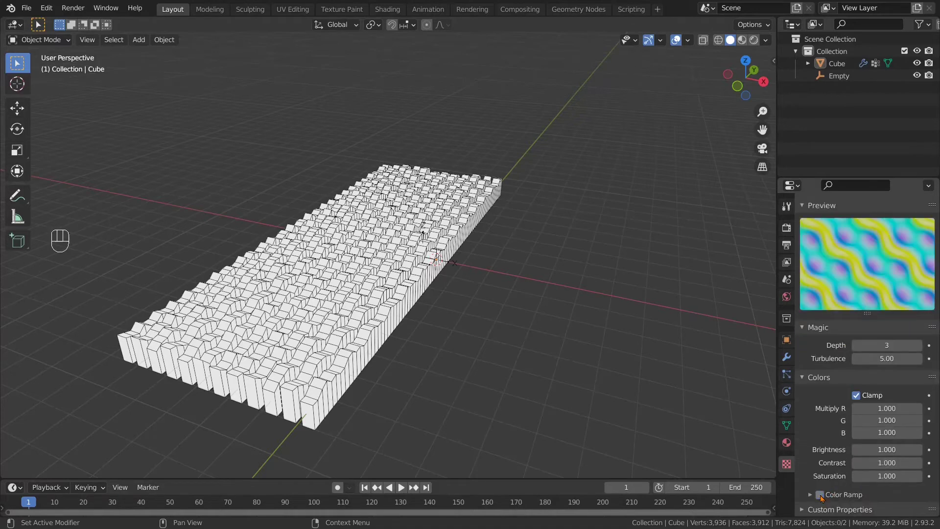
pyautogui.moveTo(879, 450); pyautogui.dragTo(896, 462)
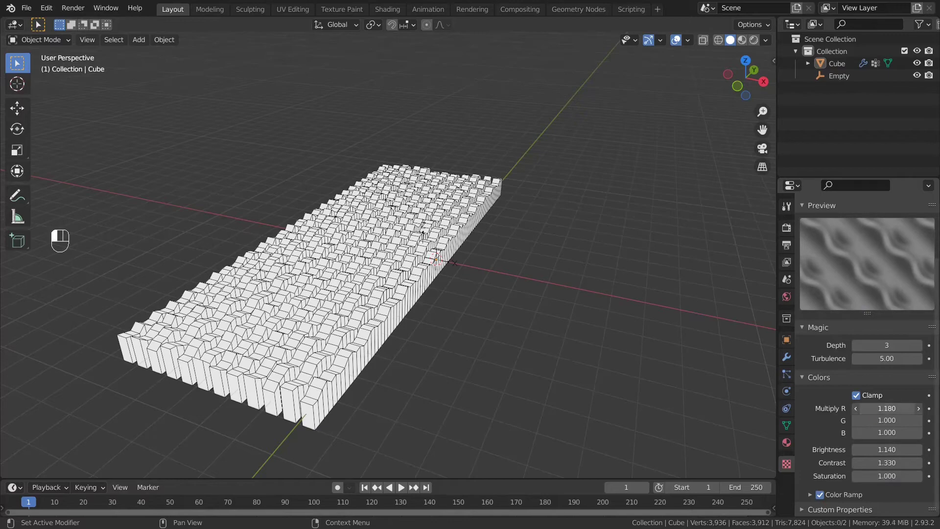
pyautogui.moveTo(886, 408)
pyautogui.mouseDown()
pyautogui.moveTo(869, 408)
pyautogui.moveTo(881, 408)
pyautogui.mouseUp()
pyautogui.scroll(4, 835, 348)
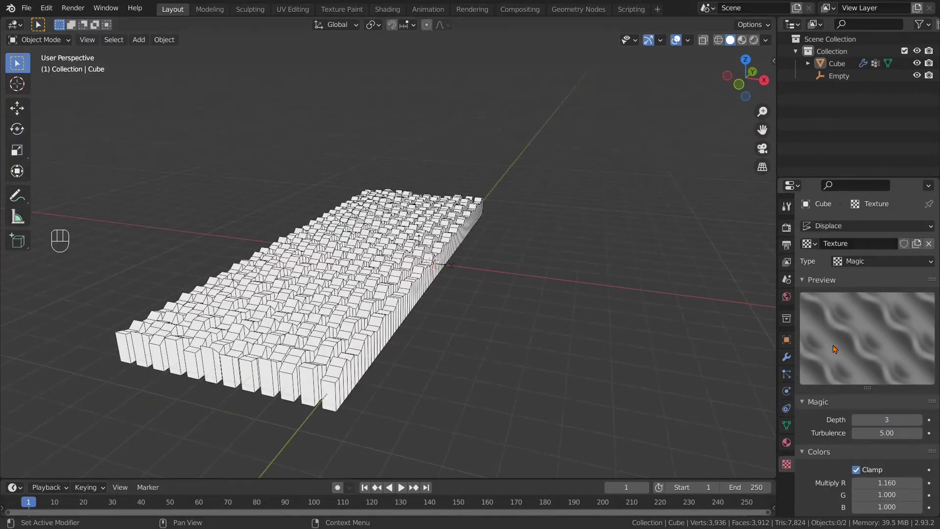
# - Try the Blend texture type with Radial progression and look at the resulting surface
pyautogui.click(858, 263)
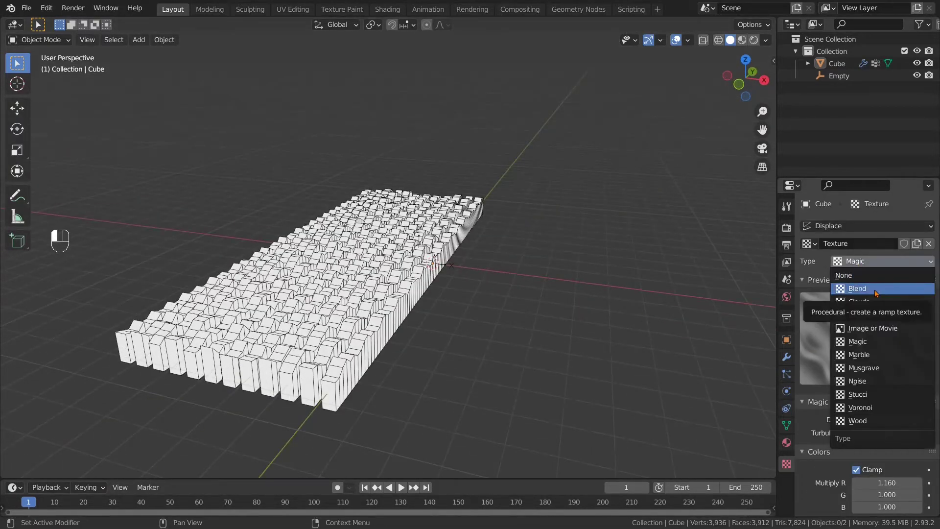
pyautogui.click(880, 290)
pyautogui.moveTo(549, 343); pyautogui.dragTo(543, 301, button='middle')
pyautogui.click(888, 420)
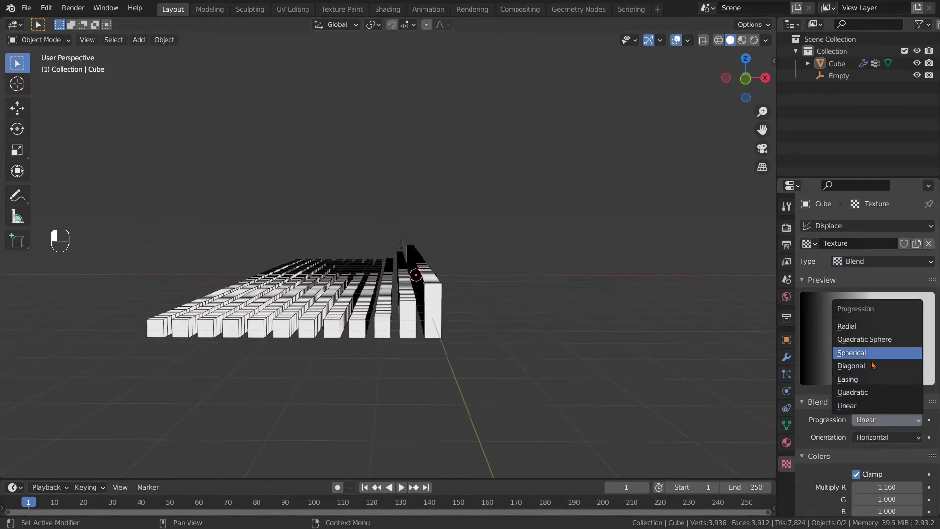
pyautogui.click(872, 326)
pyautogui.moveTo(544, 343); pyautogui.dragTo(514, 374, button='middle')
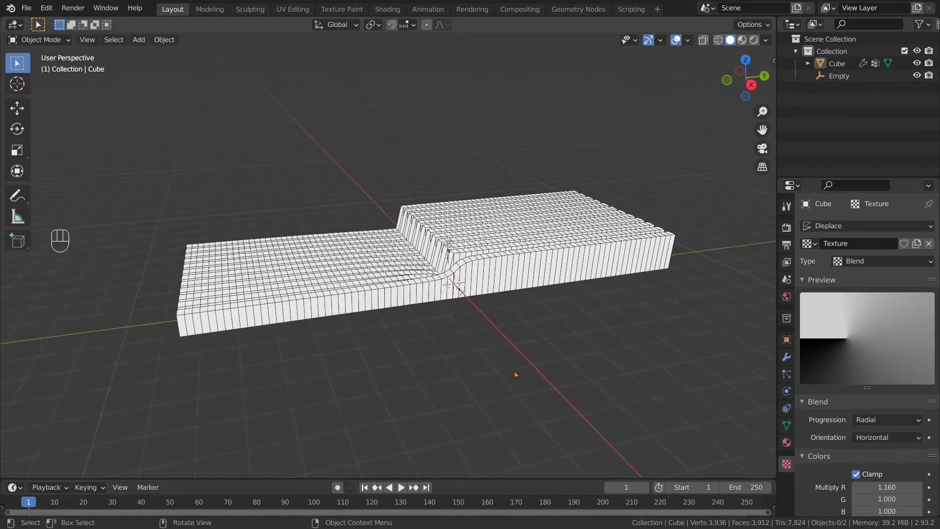
# - Try the Diagonal progression for the Blend texture and view the slope from the other side
pyautogui.click(864, 420)
pyautogui.click(874, 373)
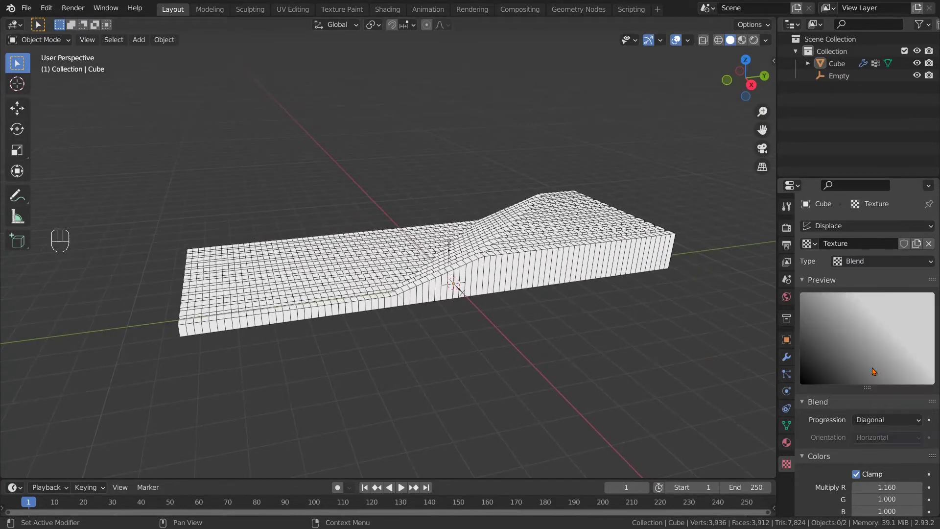
pyautogui.moveTo(558, 341); pyautogui.dragTo(60, 319, button='middle')
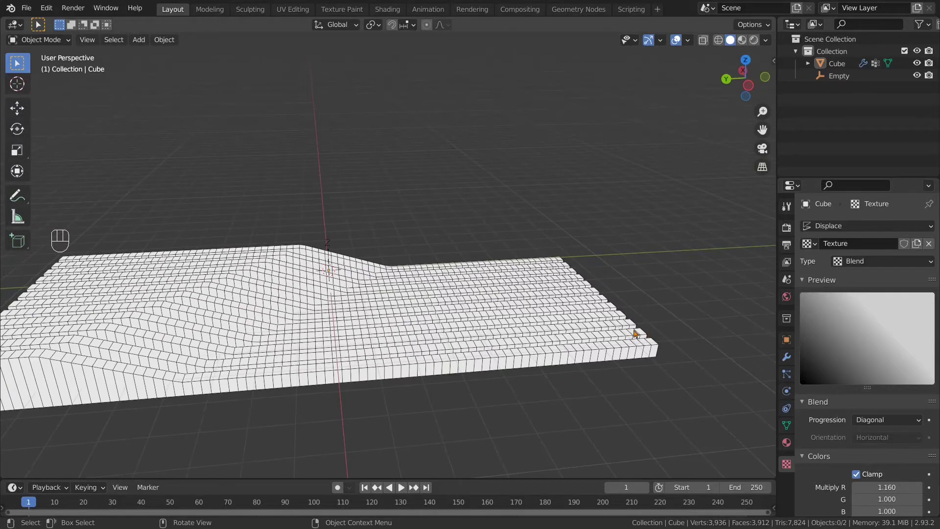
pyautogui.click(873, 269)
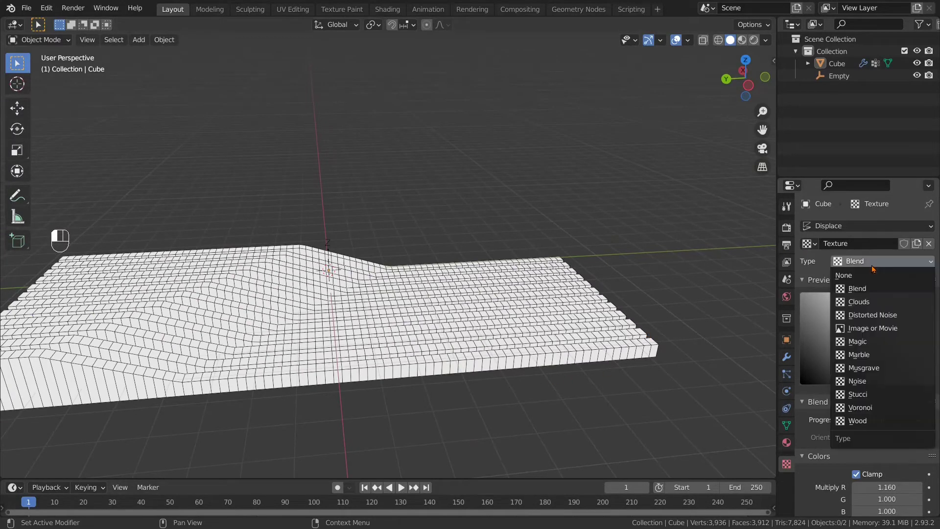
pyautogui.click(834, 277)
# - Try the Spherical progression for the Blend texture
pyautogui.click(883, 422)
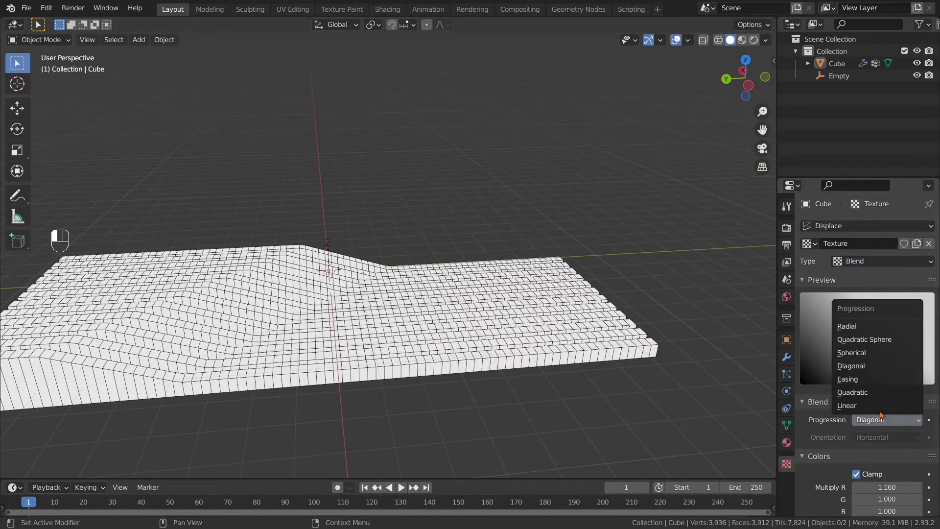
pyautogui.click(876, 353)
pyautogui.moveTo(550, 330)
pyautogui.mouseDown(button='middle')
pyautogui.moveTo(441, 323)
pyautogui.moveTo(568, 333)
pyautogui.mouseUp(button='middle')
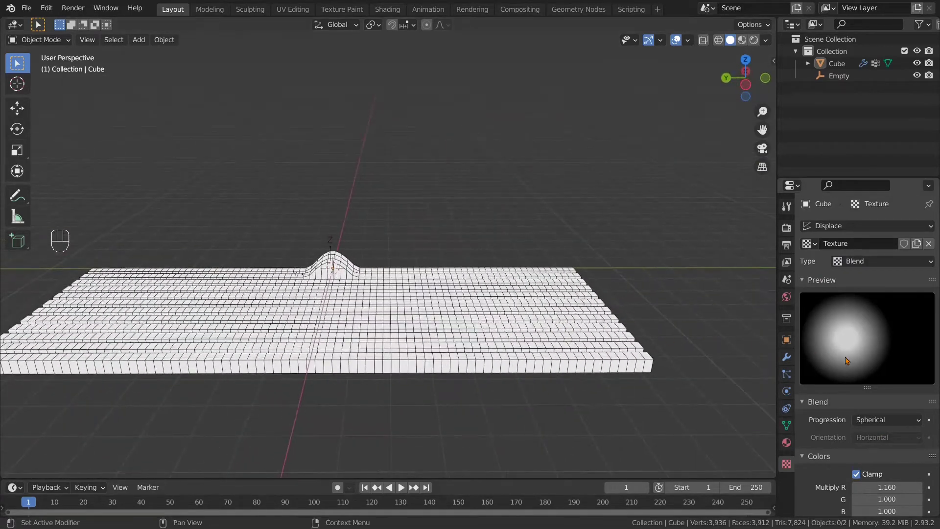
# - Try the Quadratic progression for the Blend texture and inspect the strips from the front
pyautogui.click(865, 421)
pyautogui.click(876, 393)
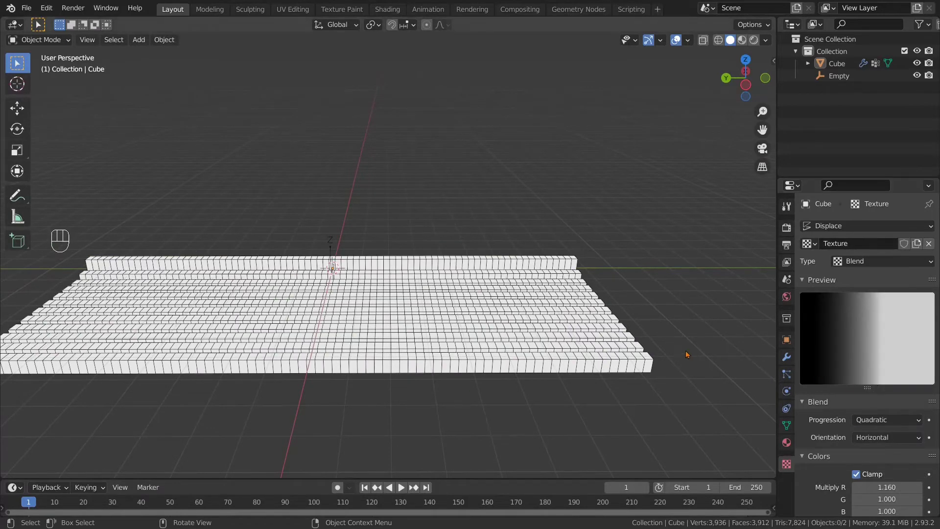
pyautogui.moveTo(685, 355); pyautogui.dragTo(753, 427, button='middle')
pyautogui.scroll(-4, 827, 451)
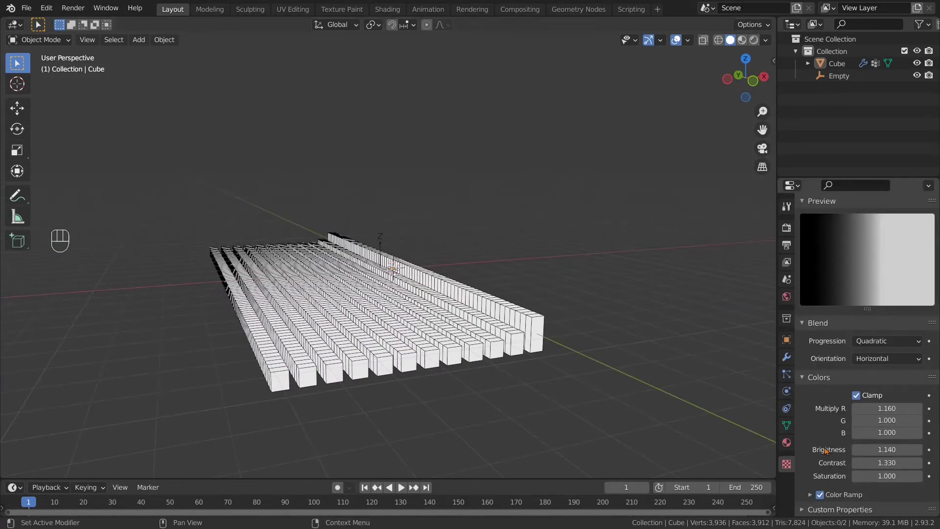
pyautogui.moveTo(603, 412); pyautogui.dragTo(413, 296, button='middle')
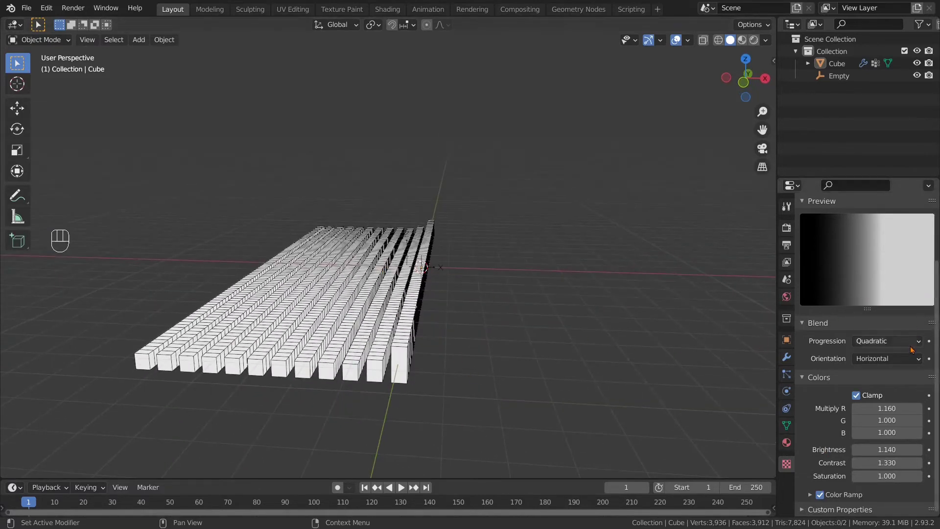
# - Change the displacement texture type to Stucci and set its size to 2.00
pyautogui.scroll(3, 865, 321)
pyautogui.scroll(1, 864, 321)
pyautogui.click(881, 261)
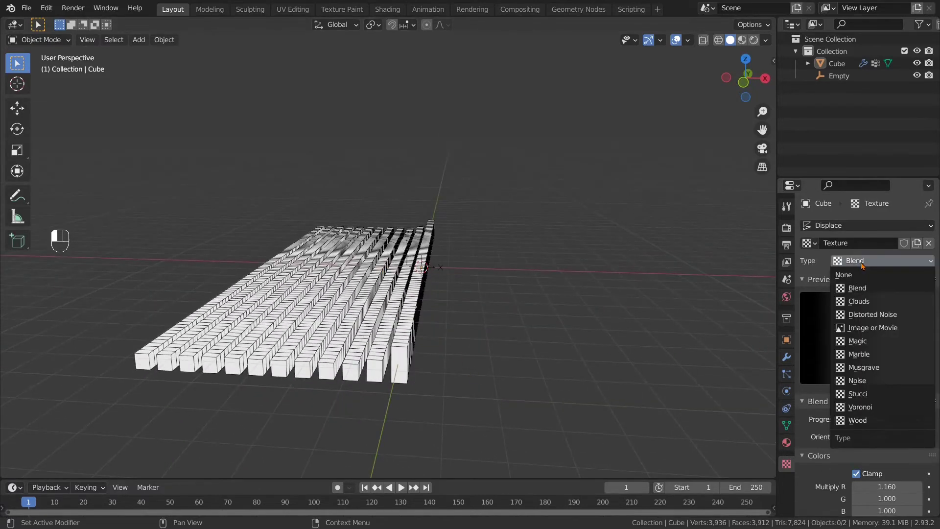
pyautogui.click(884, 395)
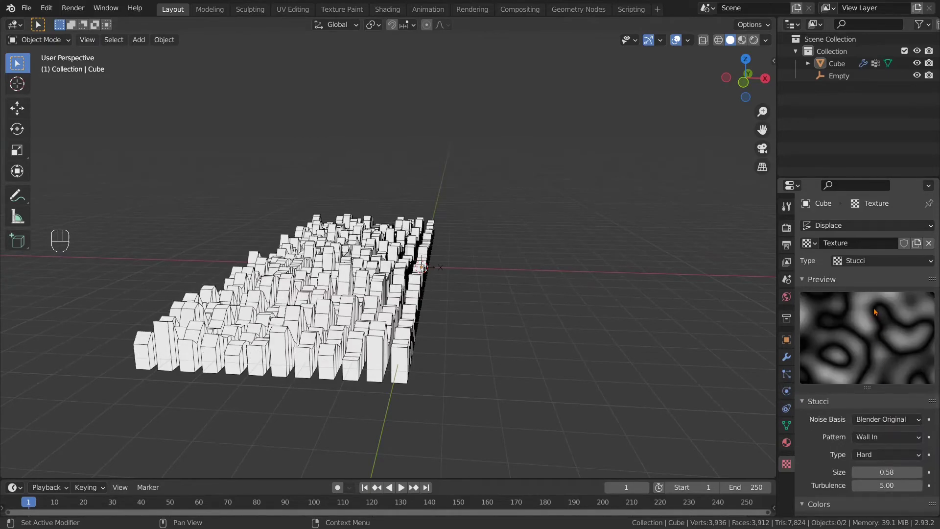
pyautogui.moveTo(579, 320); pyautogui.dragTo(506, 340, button='middle')
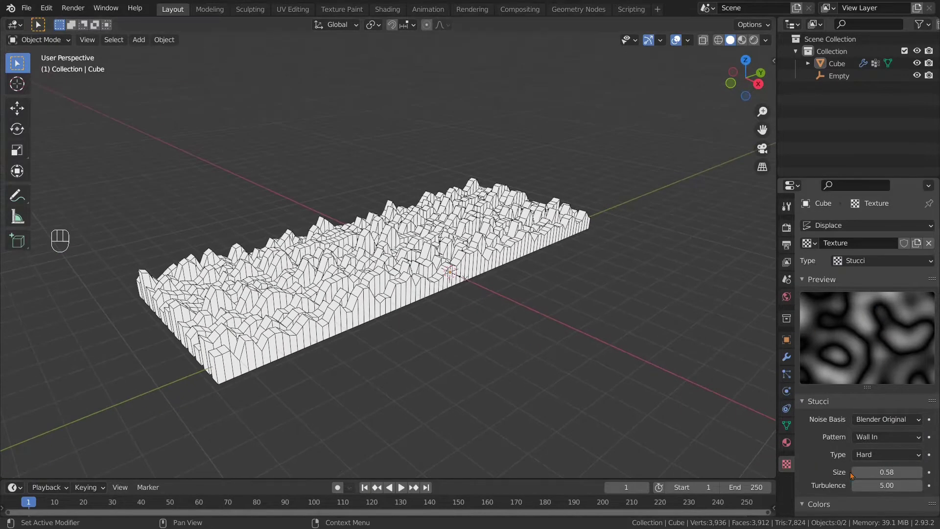
pyautogui.moveTo(875, 477); pyautogui.dragTo(912, 478)
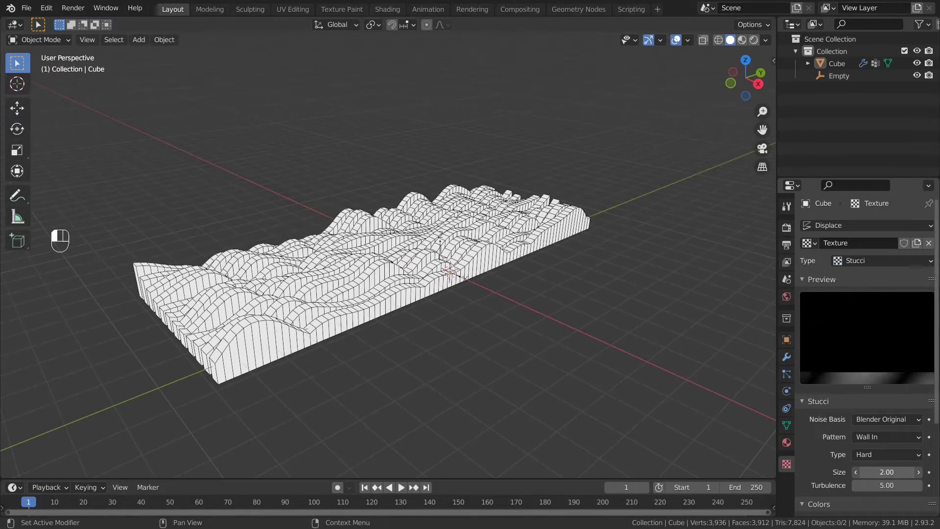
# - Set the Array modifier's count on the strips to 30
pyautogui.scroll(-2, 568, 354)
pyautogui.moveTo(569, 354); pyautogui.dragTo(552, 342, button='middle')
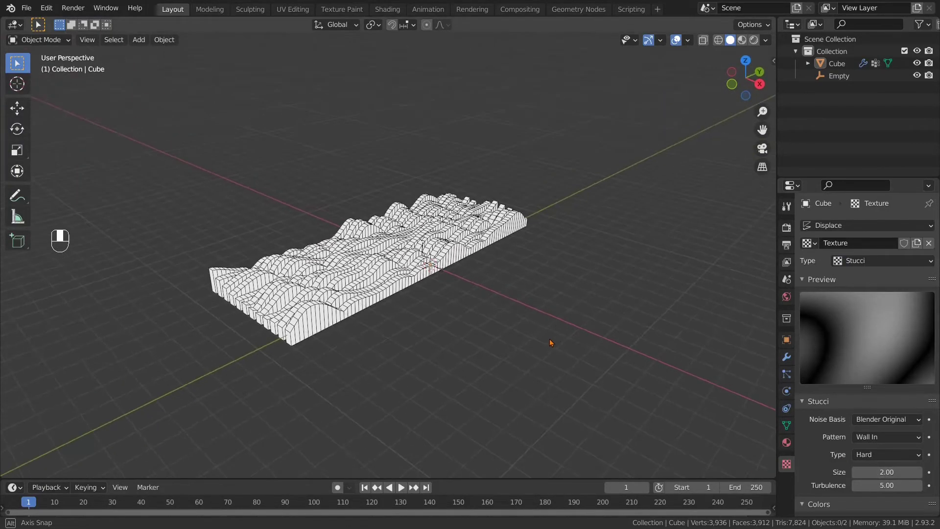
pyautogui.scroll(4, 403, 250)
pyautogui.moveTo(403, 249); pyautogui.dragTo(487, 281, button='middle')
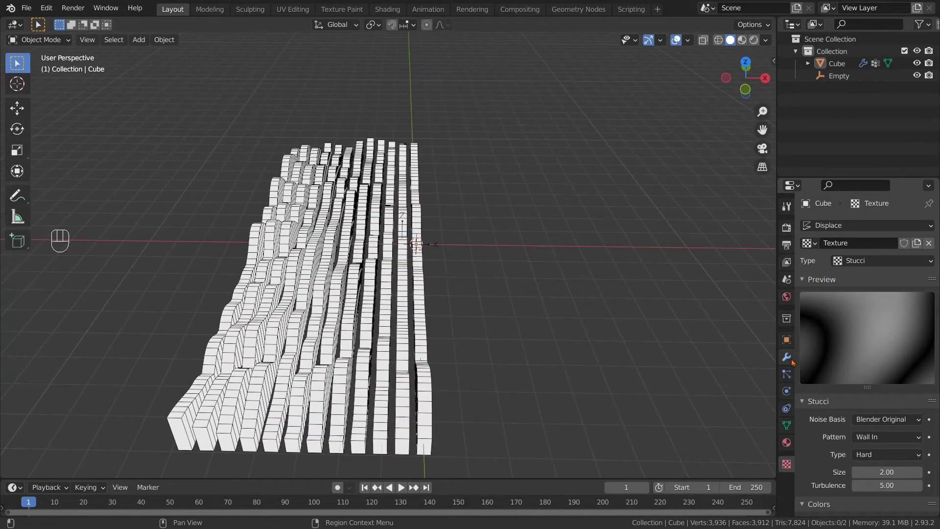
pyautogui.click(787, 357)
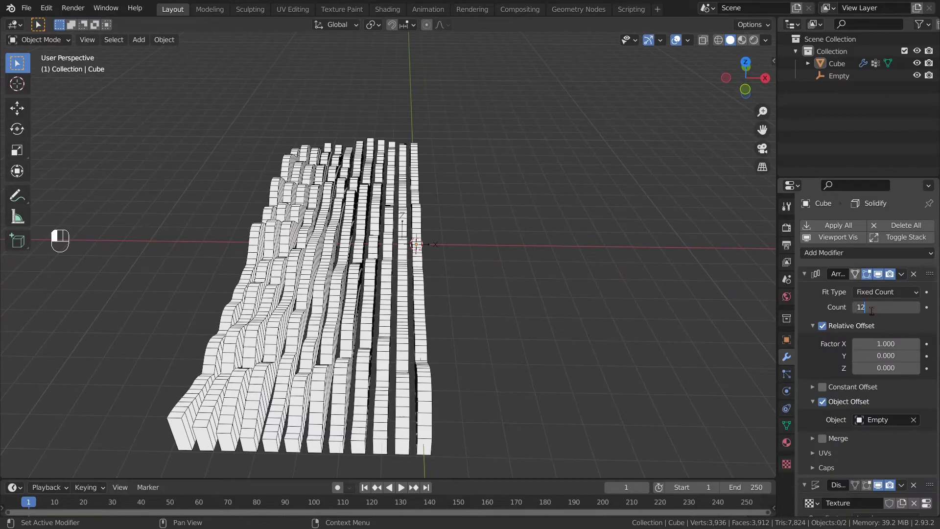
pyautogui.press('Return')
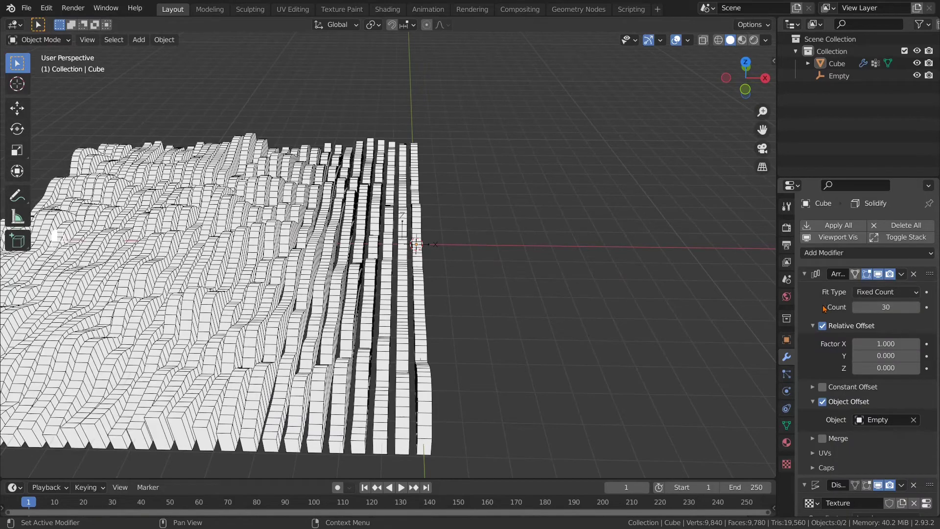
# - Switch the viewport to Material Preview shading and inspect the widened wave surface
pyautogui.scroll(-4, 350, 229)
pyautogui.moveTo(350, 229); pyautogui.dragTo(405, 252, button='middle')
pyautogui.scroll(4, 304, 226)
pyautogui.click(743, 40)
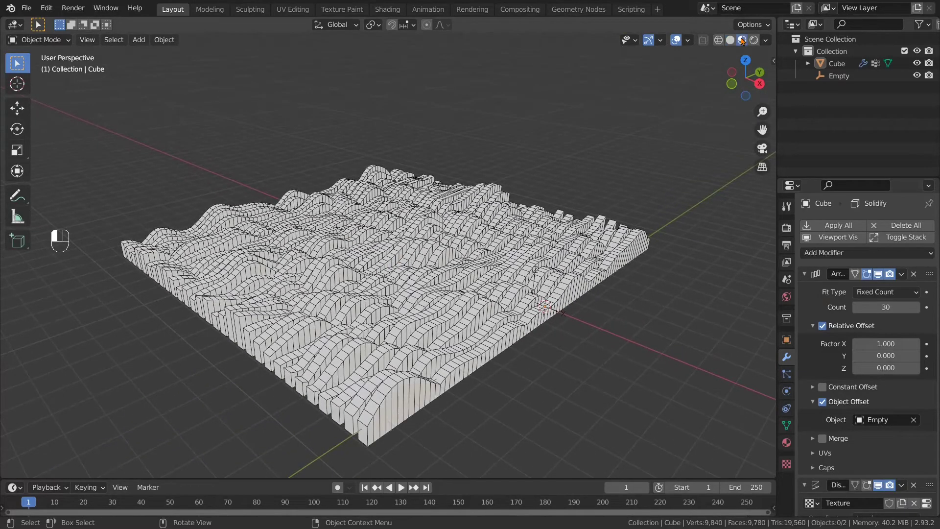
pyautogui.moveTo(489, 215); pyautogui.dragTo(467, 216, button='middle')
pyautogui.scroll(1, 464, 306)
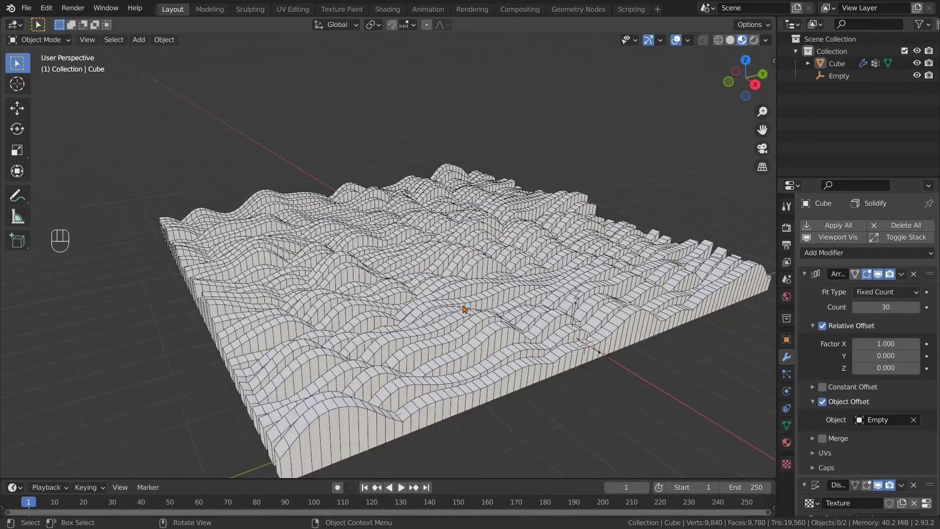
pyautogui.moveTo(468, 298)
pyautogui.mouseDown(button='middle')
pyautogui.moveTo(494, 294)
pyautogui.moveTo(485, 295)
pyautogui.mouseUp(button='middle')
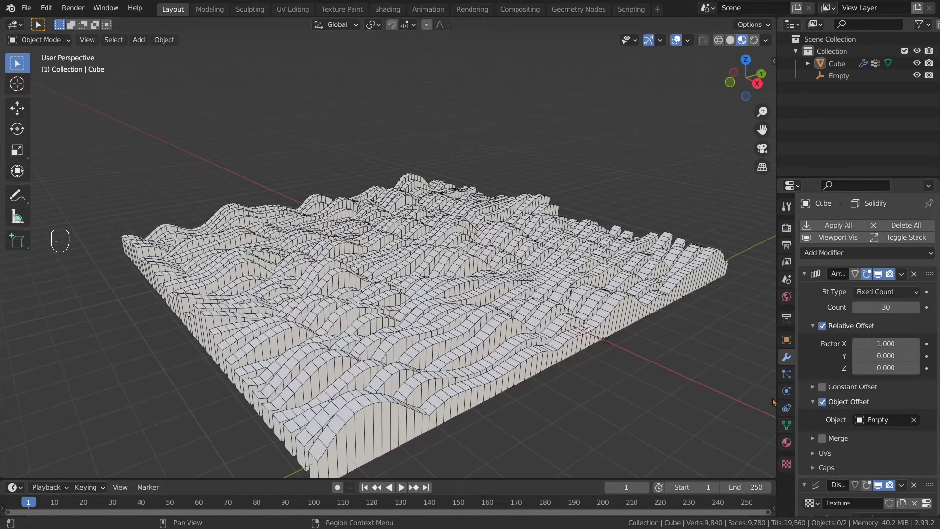
# - Select the strip surface and set its Stucci texture's turbulence to 22.50
pyautogui.click(598, 303)
pyautogui.click(787, 464)
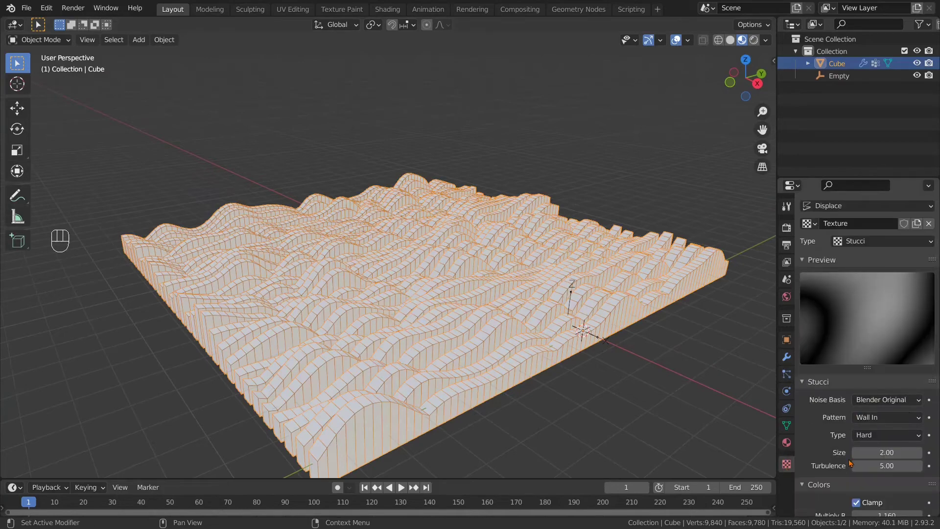
pyautogui.scroll(-2, 839, 457)
pyautogui.moveTo(887, 446); pyautogui.dragTo(877, 446)
pyautogui.moveTo(887, 446); pyautogui.dragTo(906, 446)
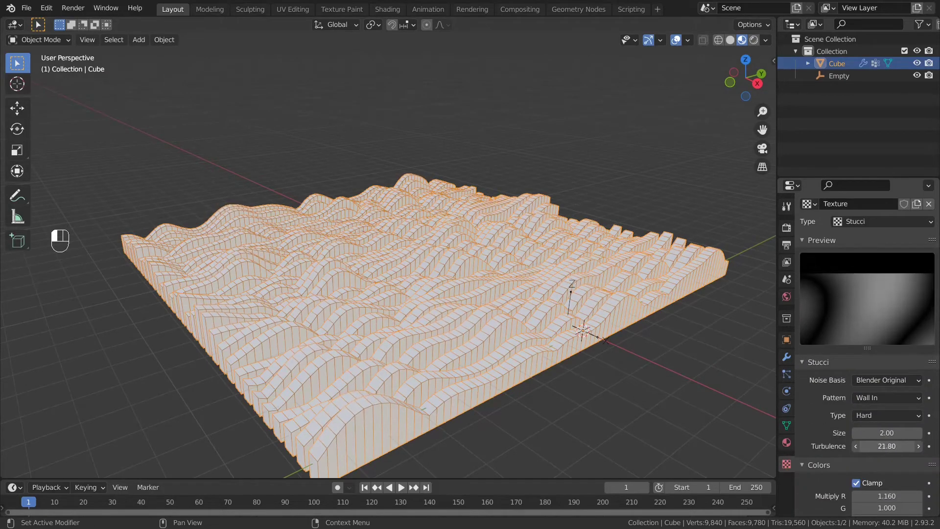
# - Set the texture's brightness to 1.150, contrast to 1.010 and saturation to 1.210, and disable Clamp
pyautogui.scroll(-5, 887, 446)
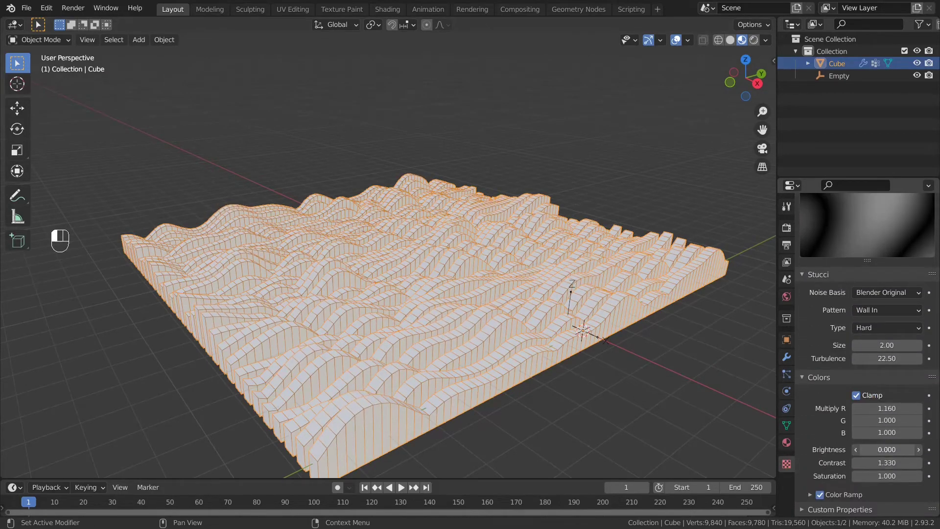
pyautogui.moveTo(882, 449)
pyautogui.mouseDown()
pyautogui.moveTo(864, 450)
pyautogui.moveTo(911, 464)
pyautogui.moveTo(872, 464)
pyautogui.mouseUp()
pyautogui.moveTo(887, 476); pyautogui.dragTo(906, 463)
pyautogui.click(820, 498)
# - Change the Stucci type to Soft, deselect the surface and inspect the smoother waves
pyautogui.scroll(2, 904, 411)
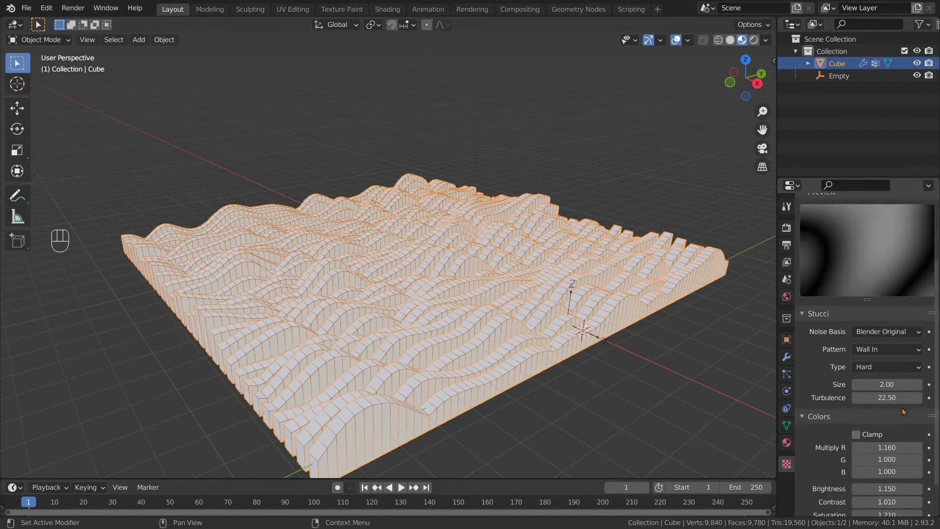
pyautogui.click(885, 368)
pyautogui.click(882, 391)
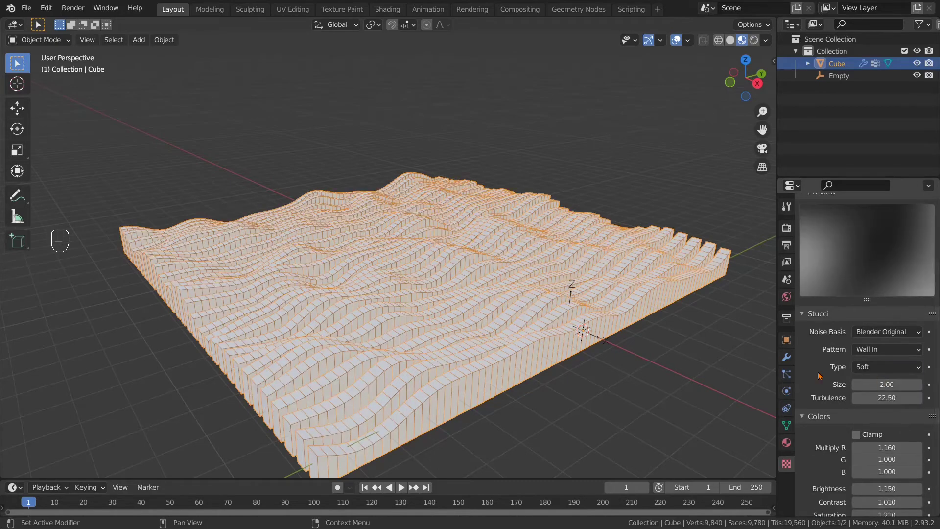
pyautogui.click(646, 380)
pyautogui.moveTo(646, 381); pyautogui.dragTo(713, 371, button='middle')
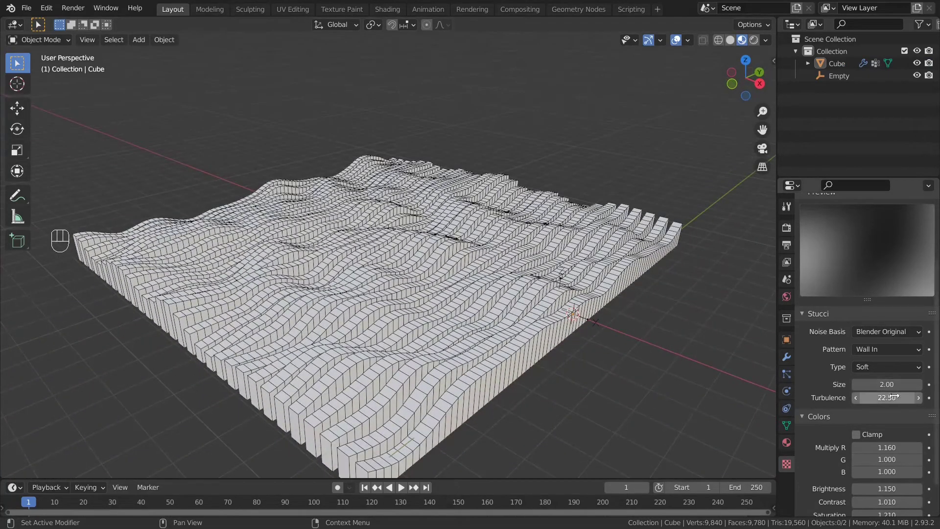
# - Raise the Stucci turbulence to 25.10 and review the texture's size and color settings
pyautogui.moveTo(887, 398); pyautogui.dragTo(906, 398)
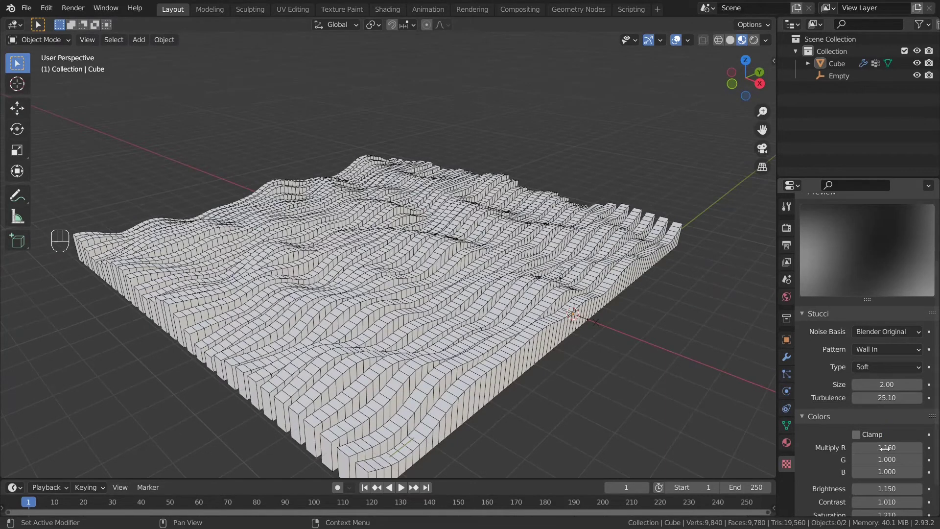
pyautogui.scroll(-2, 850, 440)
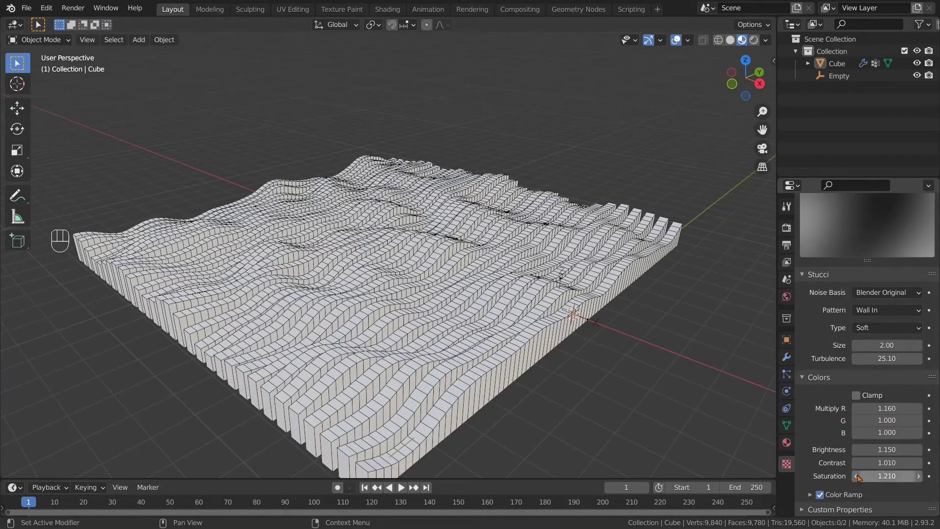
pyautogui.scroll(-1, 543, 376)
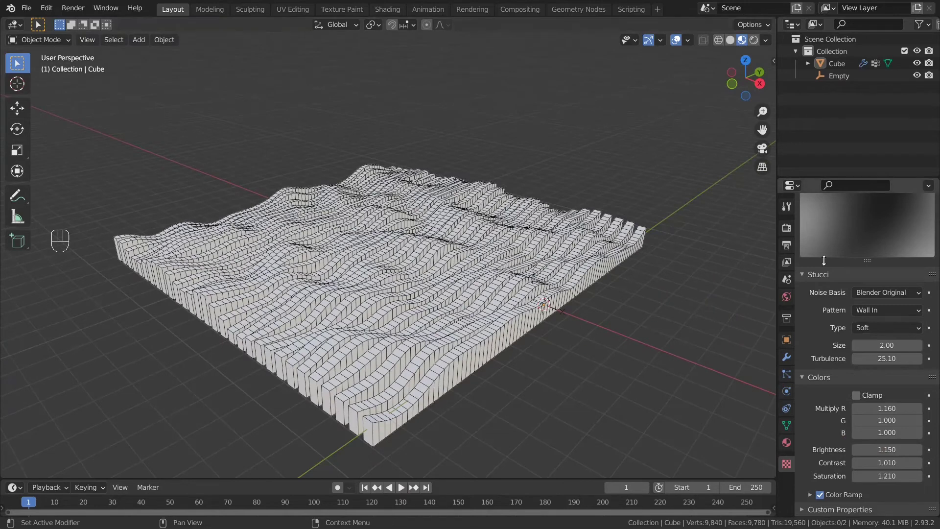
pyautogui.scroll(3, 846, 328)
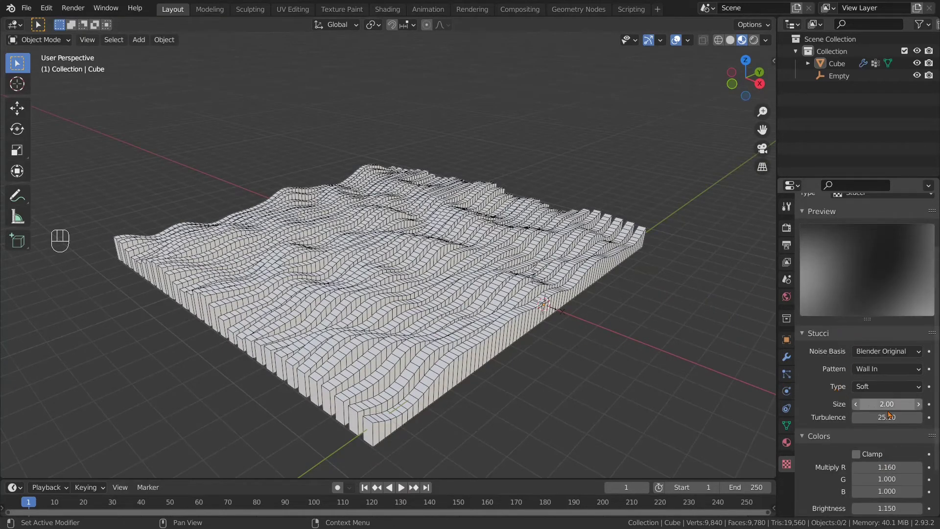
pyautogui.moveTo(873, 405)
pyautogui.mouseDown()
pyautogui.moveTo(882, 405)
pyautogui.moveTo(873, 405)
pyautogui.mouseUp()
pyautogui.scroll(-3, 858, 419)
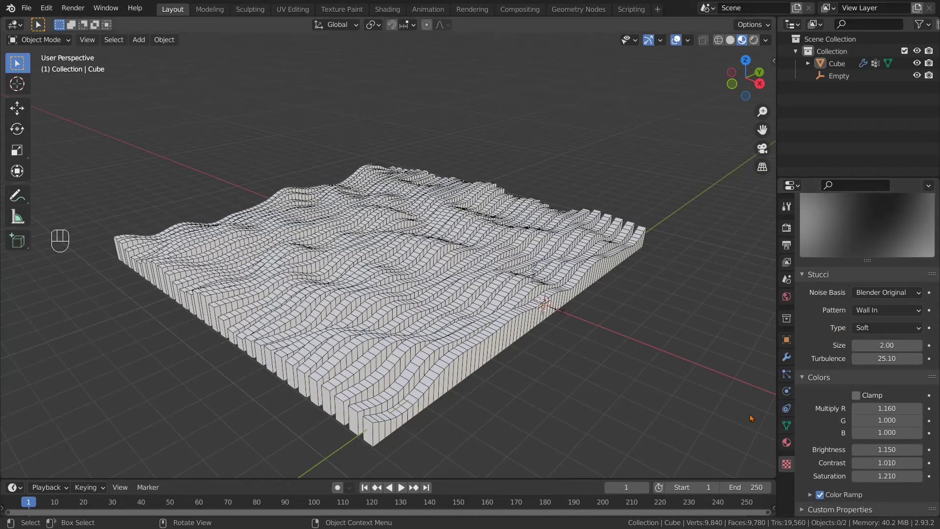
# - Add a sphere-shaped empty with a 1 m radius at the world origin
pyautogui.scroll(-2, 621, 275)
pyautogui.moveTo(577, 294)
pyautogui.mouseDown(button='middle')
pyautogui.moveTo(592, 317)
pyautogui.moveTo(583, 291)
pyautogui.mouseUp(button='middle')
pyautogui.scroll(2, 583, 290)
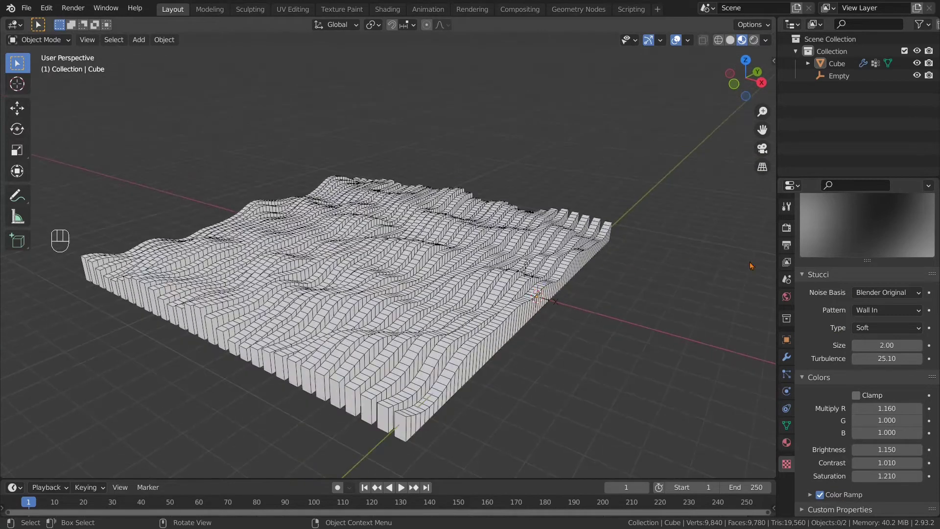
pyautogui.click(787, 359)
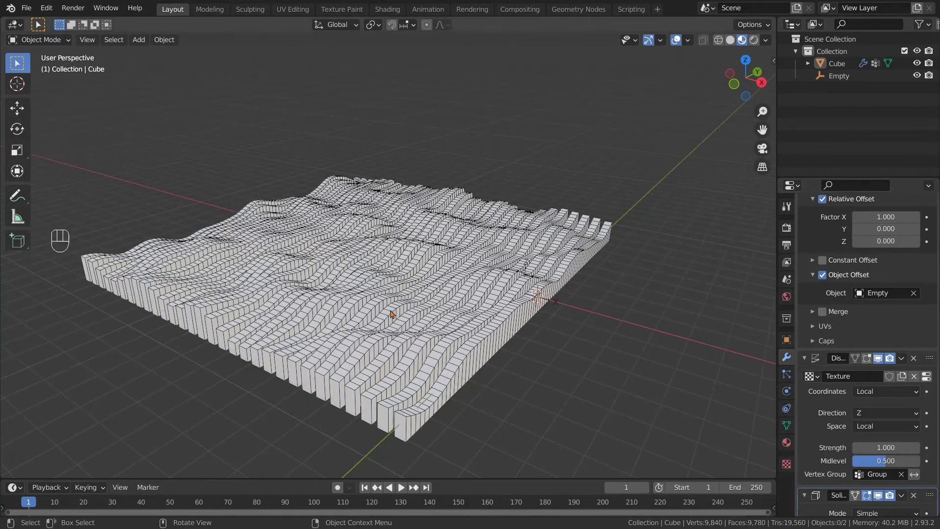
pyautogui.hotkey('shift', 'a')
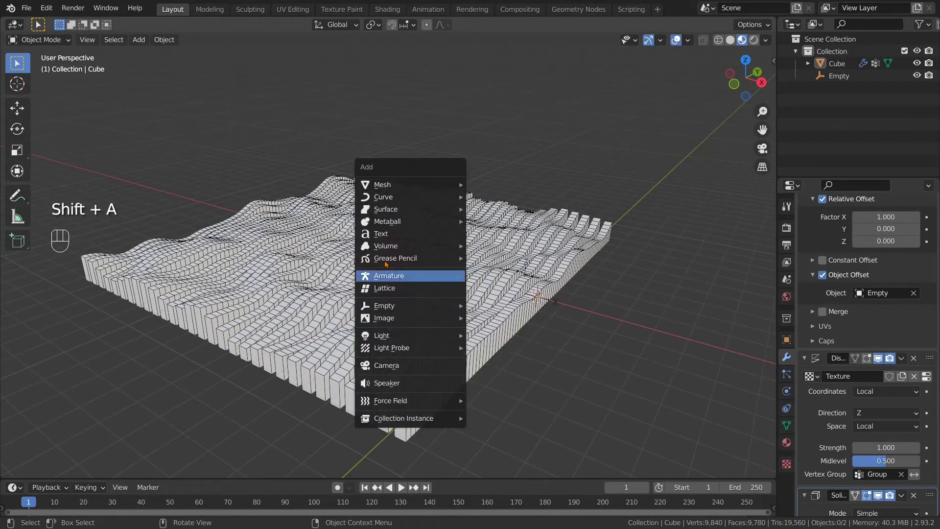
pyautogui.moveTo(421, 185)
pyautogui.moveTo(422, 306)
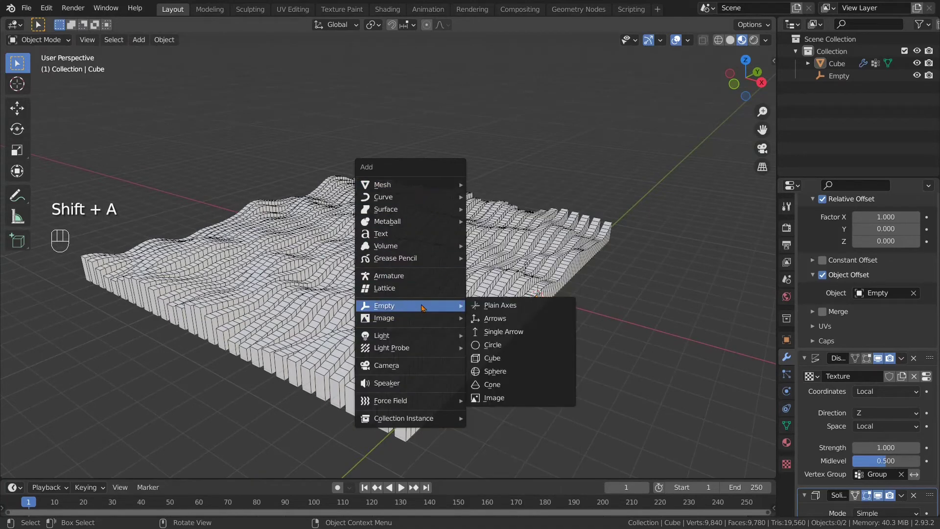
pyautogui.click(515, 375)
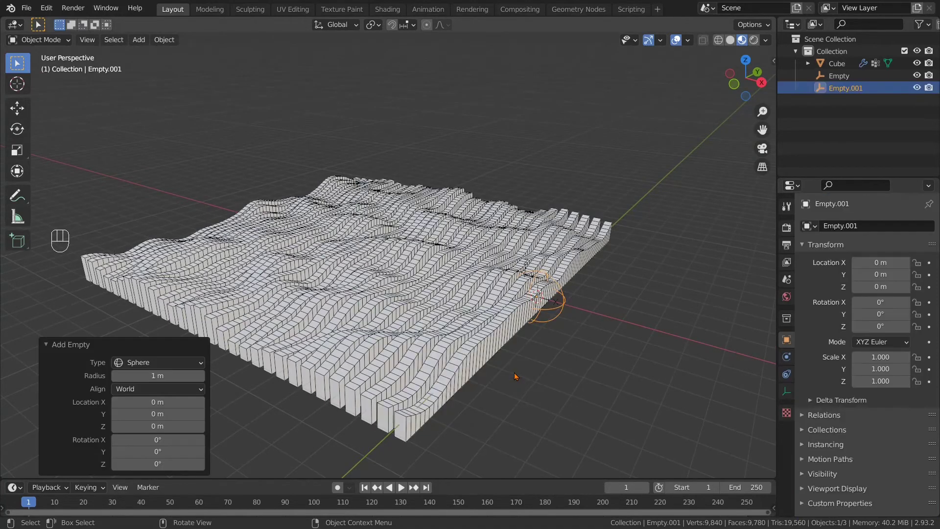
# - Set the strip surface's Displace modifier coordinates to Object, with the sphere empty Empty.001 as the reference object
pyautogui.moveTo(628, 341); pyautogui.dragTo(613, 341, button='middle')
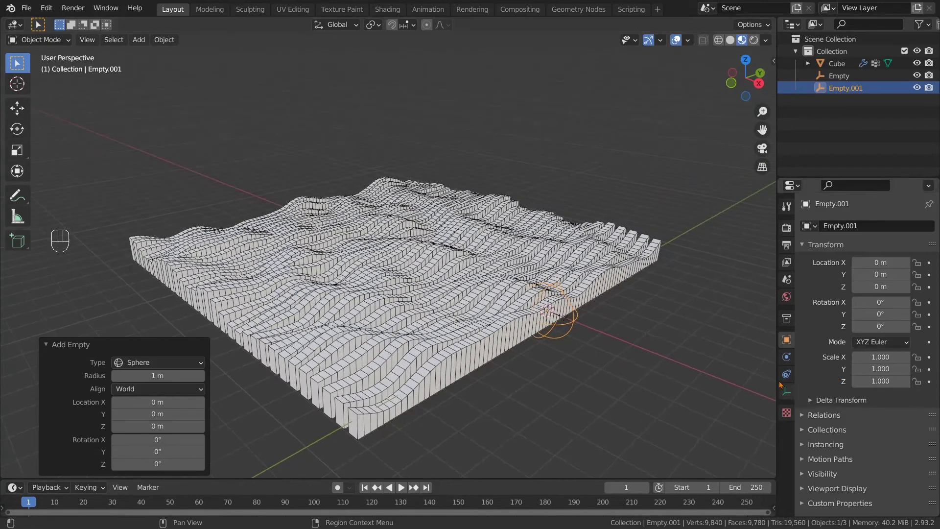
pyautogui.click(574, 282)
pyautogui.scroll(-1, 861, 414)
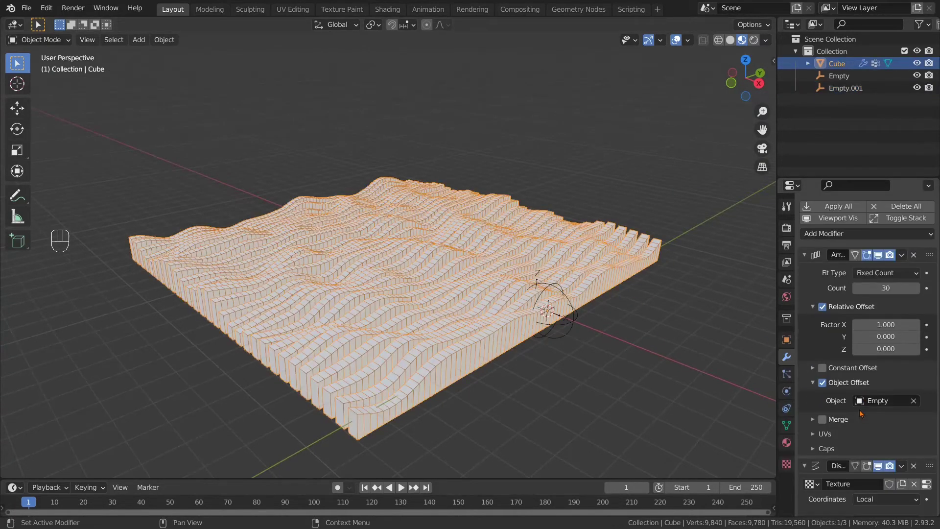
pyautogui.click(804, 255)
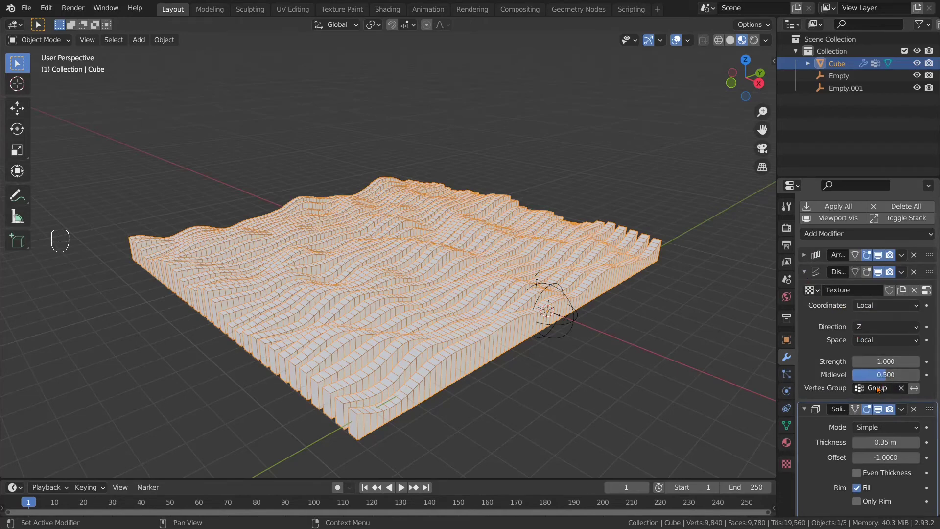
pyautogui.click(873, 341)
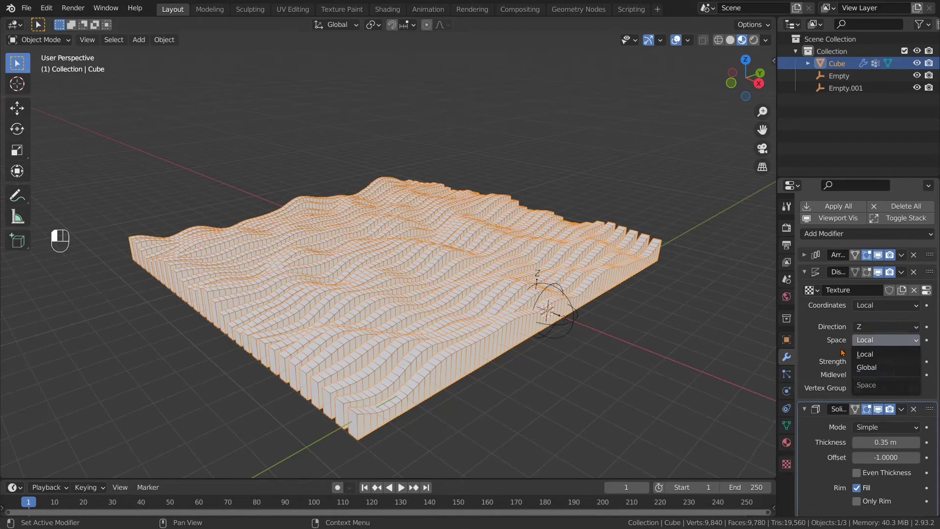
pyautogui.click(855, 354)
pyautogui.click(875, 309)
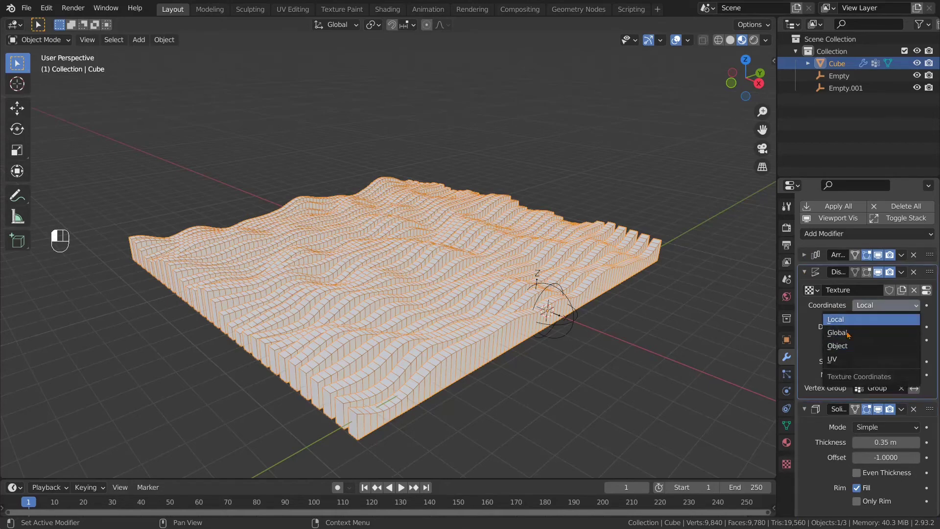
pyautogui.click(838, 346)
pyautogui.click(877, 319)
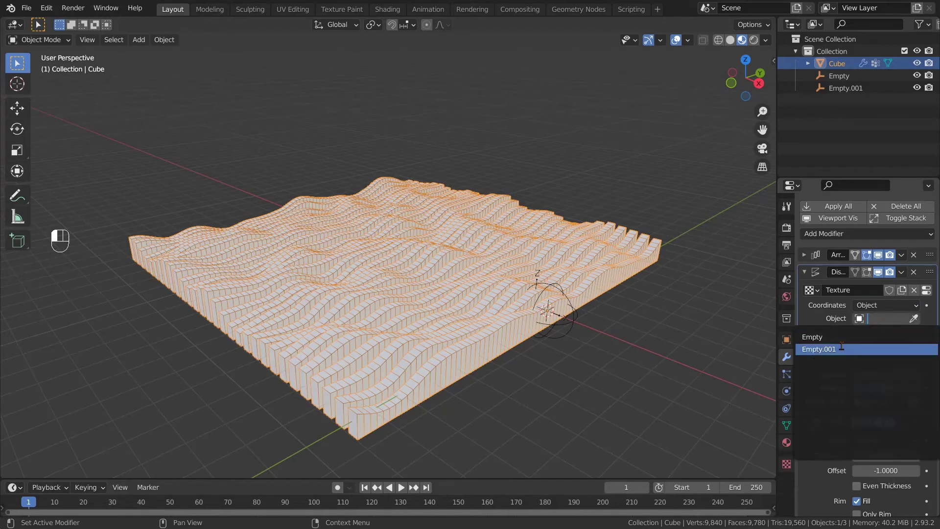
pyautogui.click(843, 350)
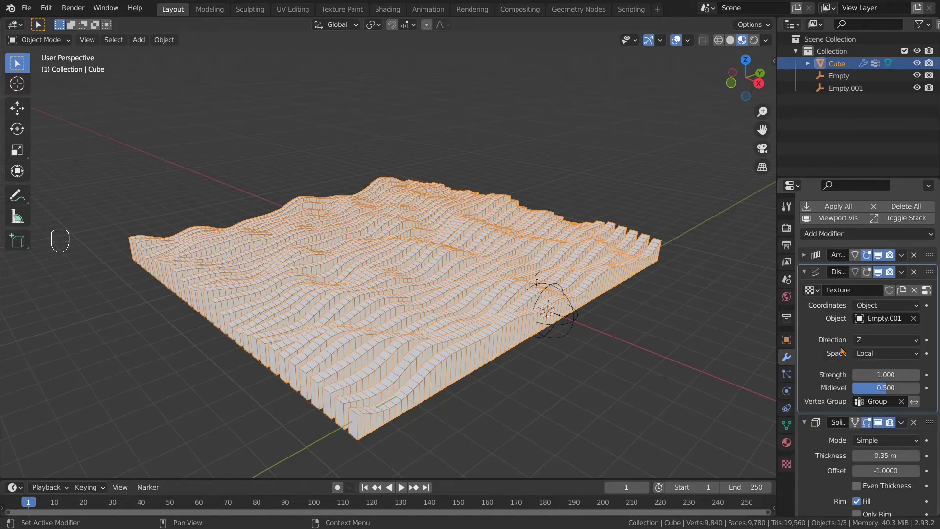
# - Move the sphere empty about -7.72 m in X, -6.63 m in Y and 3.12 m in Z to shift the waves
pyautogui.click(568, 321)
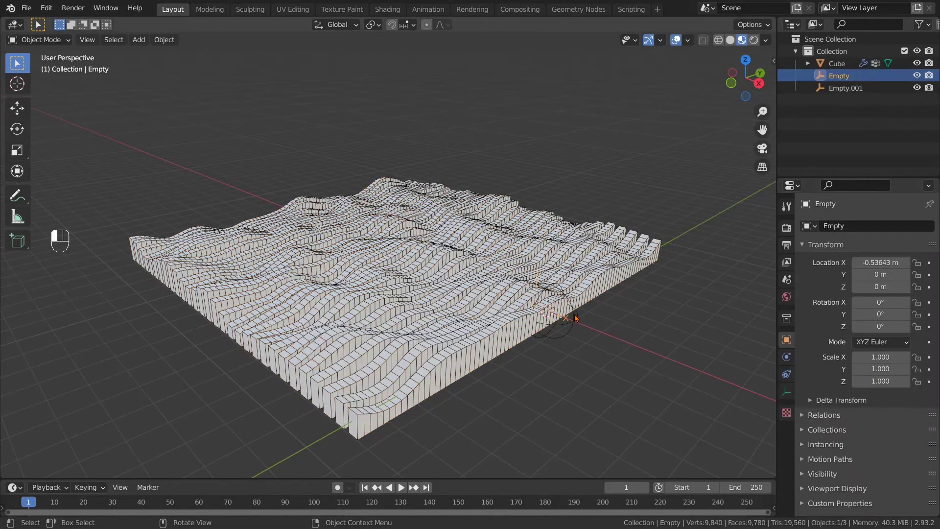
pyautogui.click(576, 318)
pyautogui.press('g')
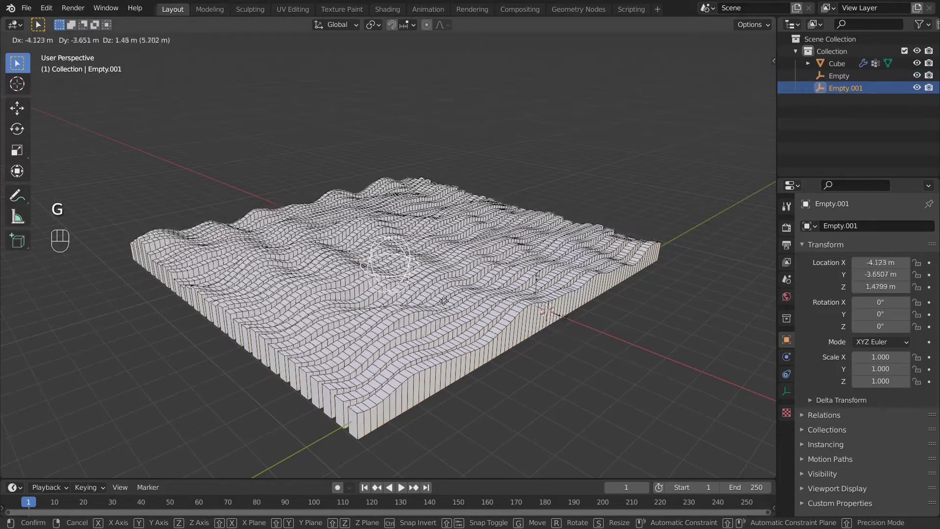
pyautogui.click(320, 257)
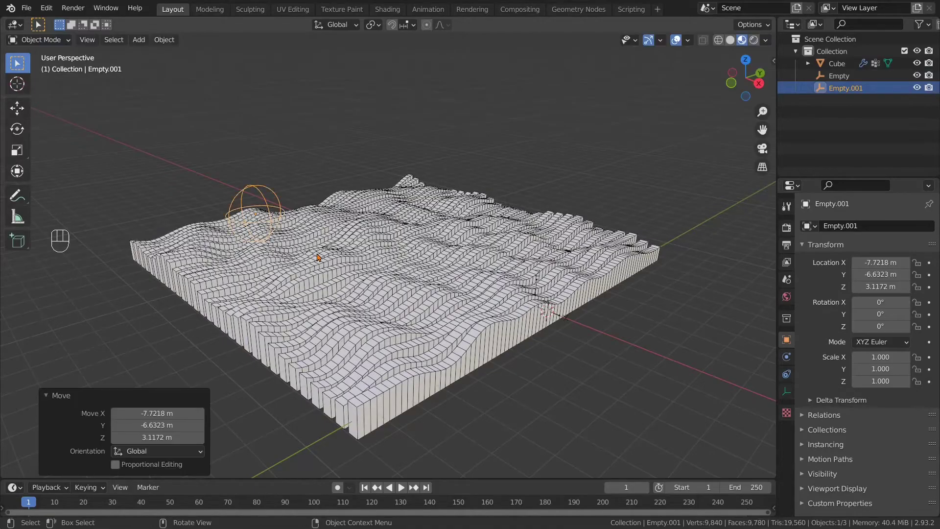
# - Move the sphere empty a further 0.48 m or so in X, about 3.78 m in Y and 0.40 m in Z
pyautogui.moveTo(319, 256); pyautogui.dragTo(364, 293, button='middle')
pyautogui.press('g')
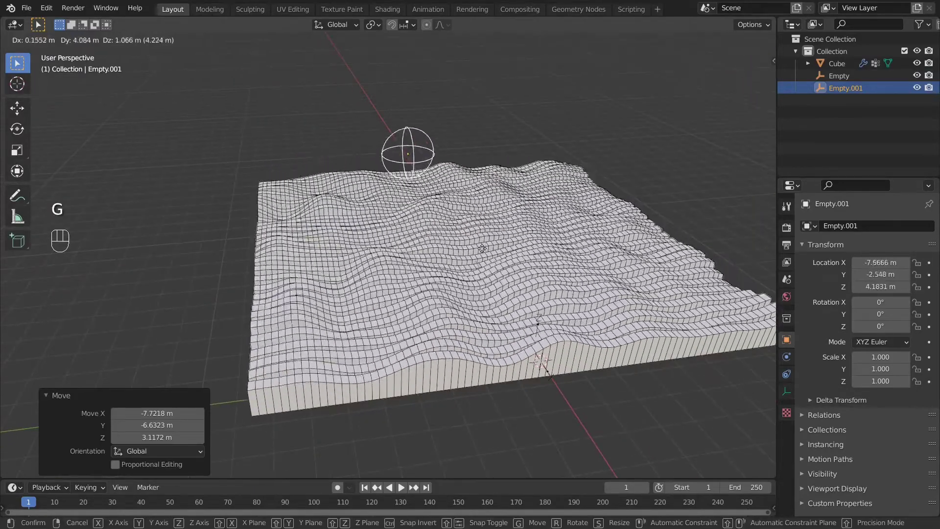
pyautogui.click(431, 310)
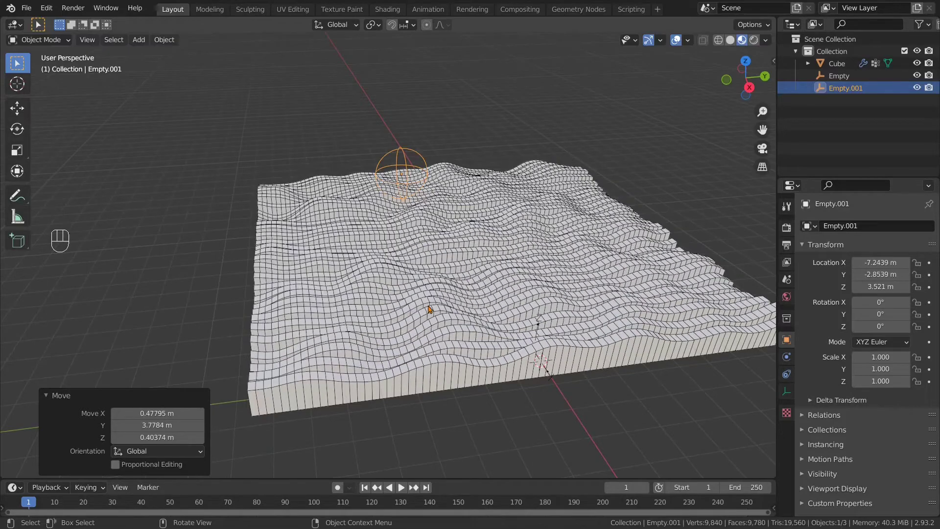
# - Move the sphere empty to about X -6.44 m, Y -2.62 m and Z 3.39 m to shift the waves
pyautogui.moveTo(431, 311); pyautogui.dragTo(529, 272, button='middle')
pyautogui.press('g')
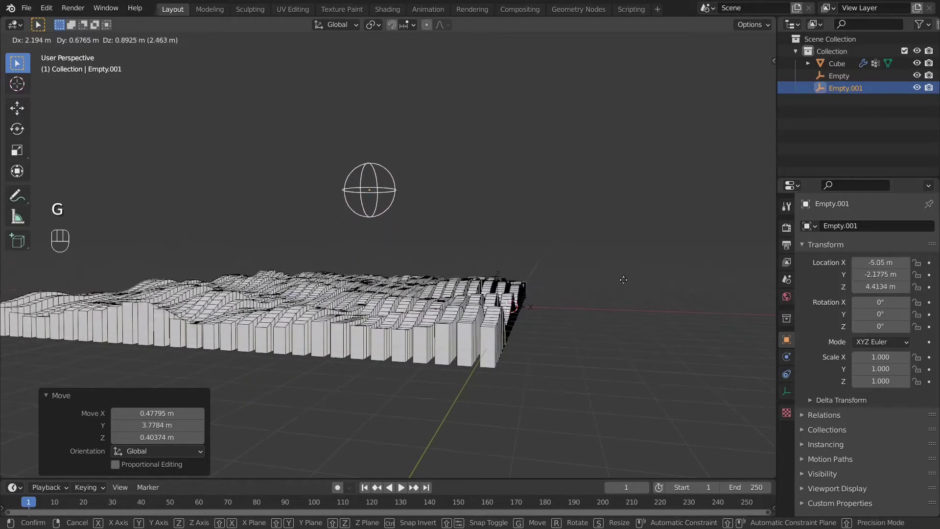
pyautogui.click(550, 310)
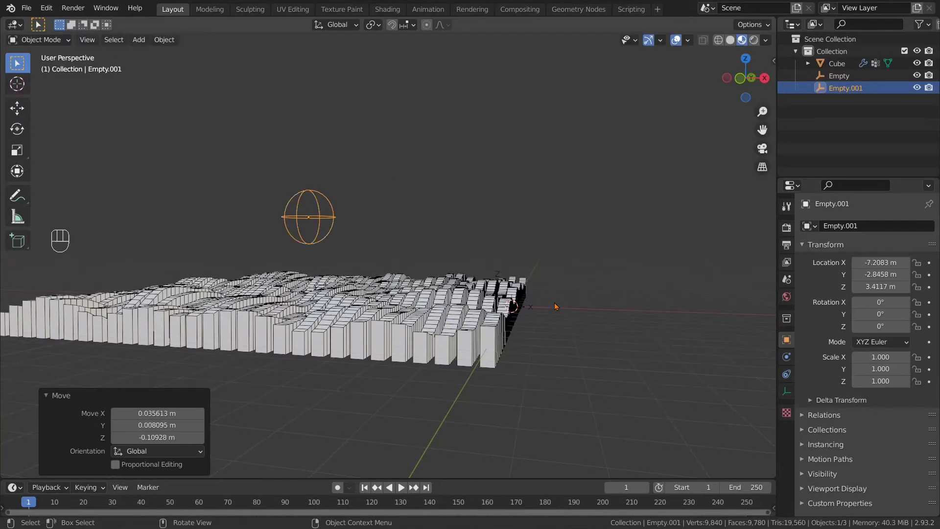
pyautogui.press('g')
pyautogui.click(492, 322)
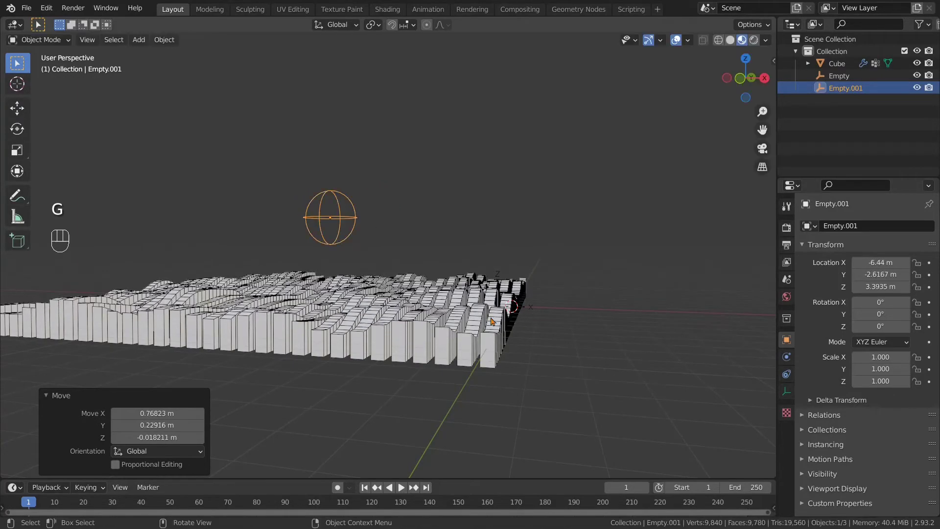
# - Try scaling the sphere empty uniformly by about 2.213 to stretch the wave pattern
pyautogui.moveTo(558, 339); pyautogui.dragTo(499, 348, button='middle')
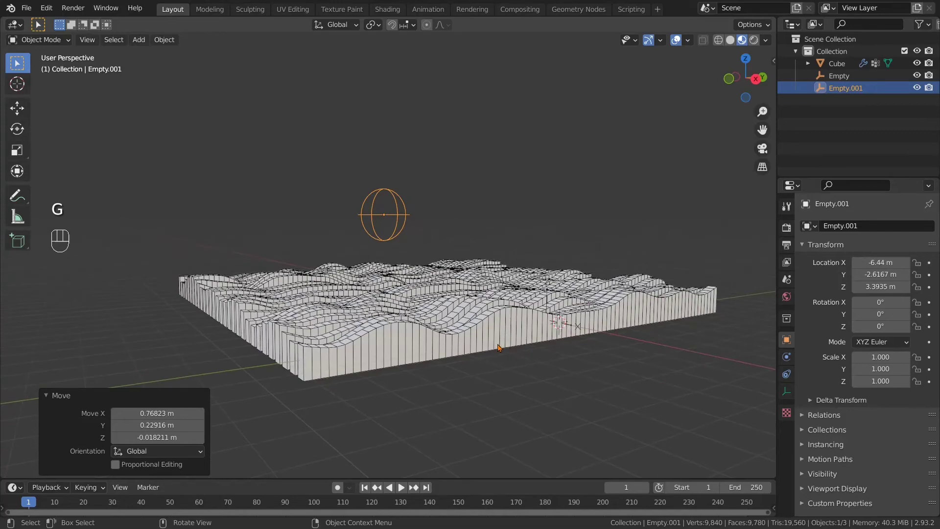
pyautogui.press('s')
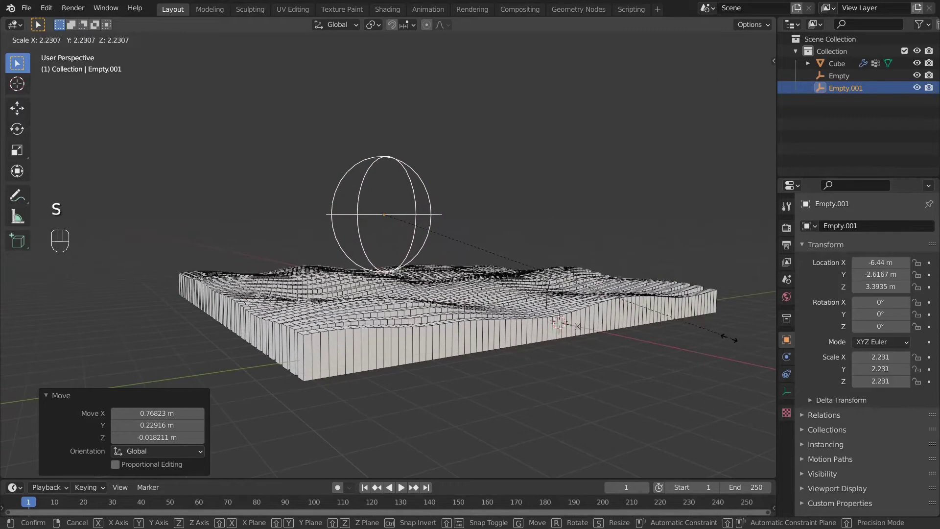
pyautogui.click(576, 315)
pyautogui.moveTo(576, 315); pyautogui.dragTo(554, 329, button='middle')
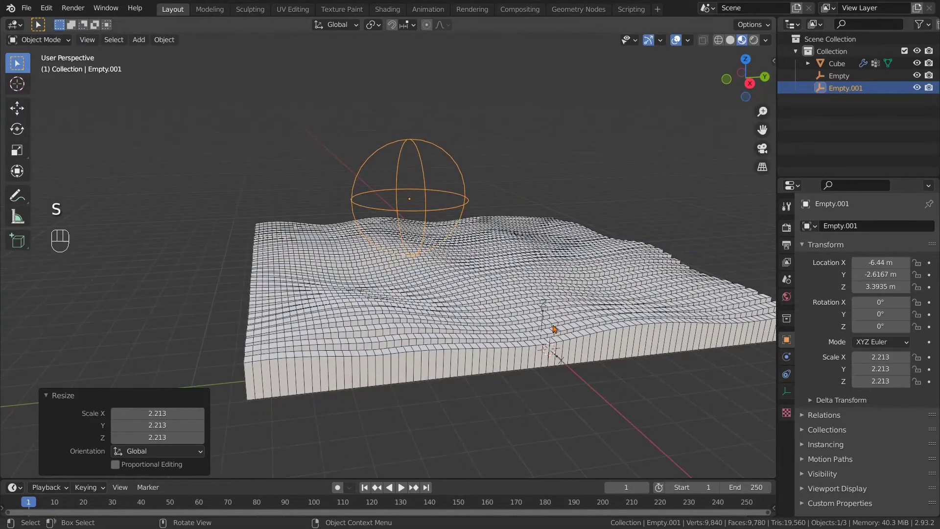
# - Try rotating the sphere empty, cancel the rotation, and undo its uniform enlargement
pyautogui.press('r')
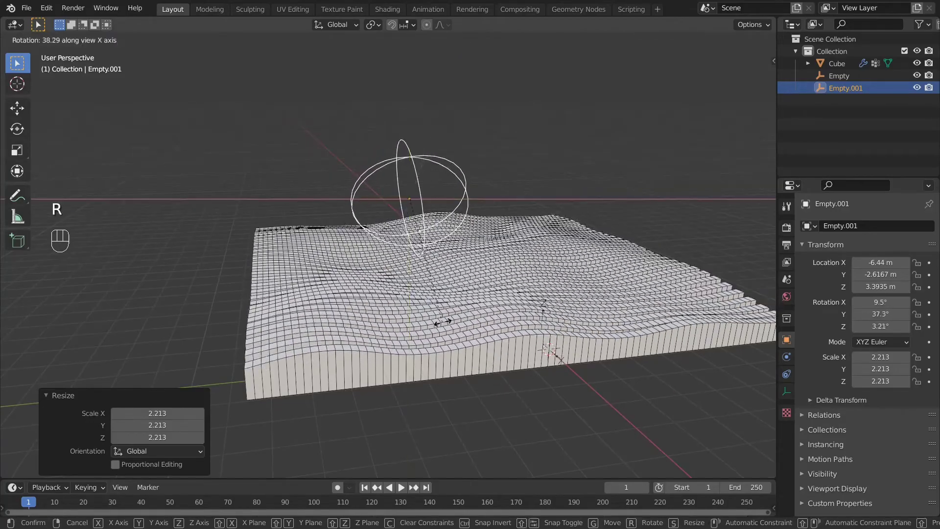
pyautogui.rightClick(443, 325)
pyautogui.moveTo(442, 325); pyautogui.dragTo(566, 362, button='middle')
pyautogui.hotkey('ctrl', 'z')
# - Try scaling the sphere empty to about 0.353 along the global Y axis, and undo that scaling
pyautogui.press('s')
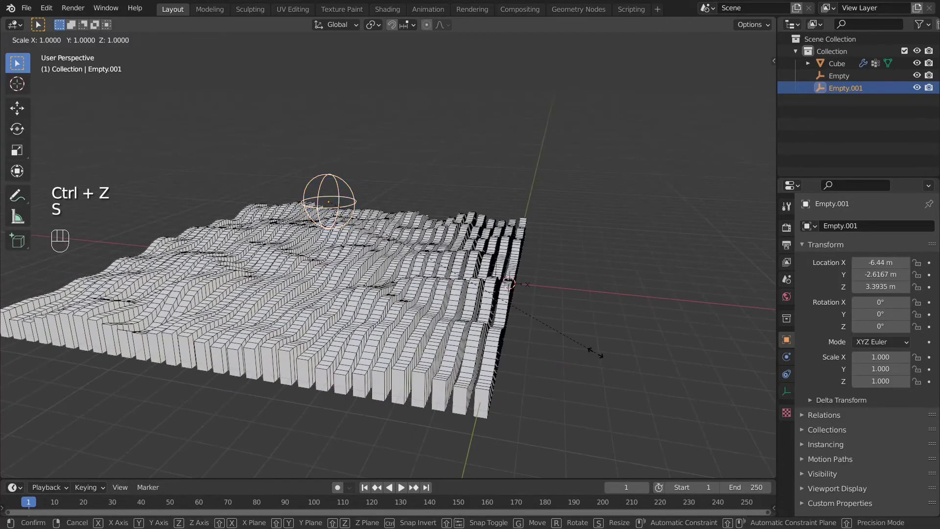
pyautogui.press('y')
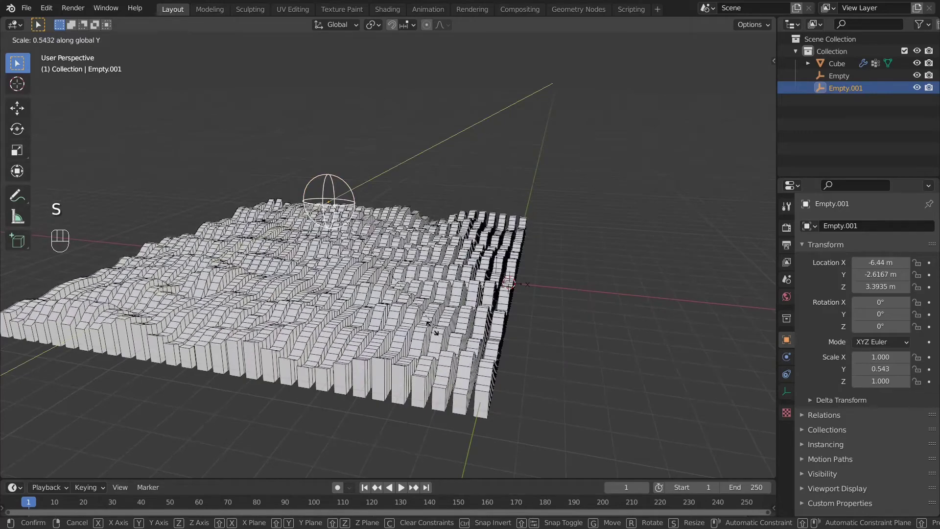
pyautogui.click(353, 299)
pyautogui.moveTo(354, 300); pyautogui.dragTo(334, 311, button='middle')
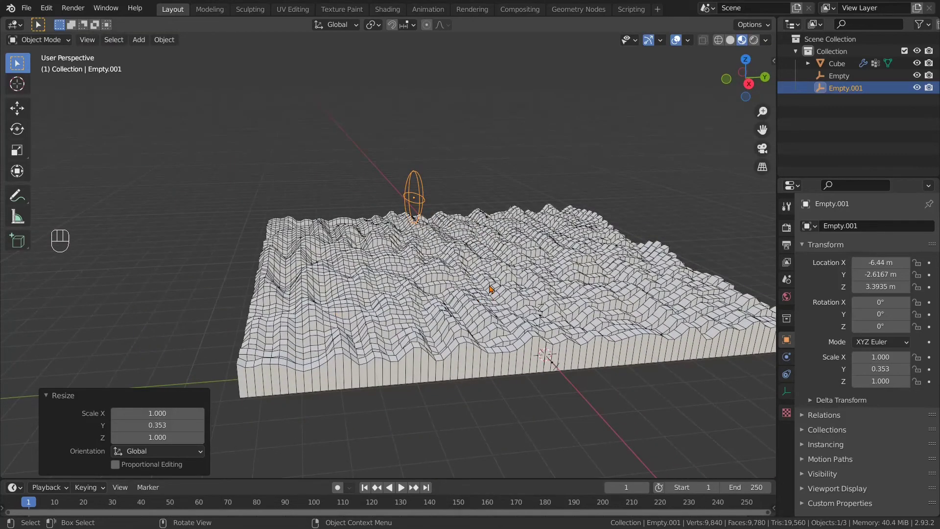
pyautogui.hotkey('ctrl', 'z')
# - Move the sphere empty along the global Z axis to change the wave pattern
pyautogui.moveTo(501, 283)
pyautogui.mouseDown(button='middle')
pyautogui.moveTo(508, 276)
pyautogui.moveTo(531, 294)
pyautogui.moveTo(513, 280)
pyautogui.moveTo(500, 284)
pyautogui.moveTo(514, 274)
pyautogui.mouseUp(button='middle')
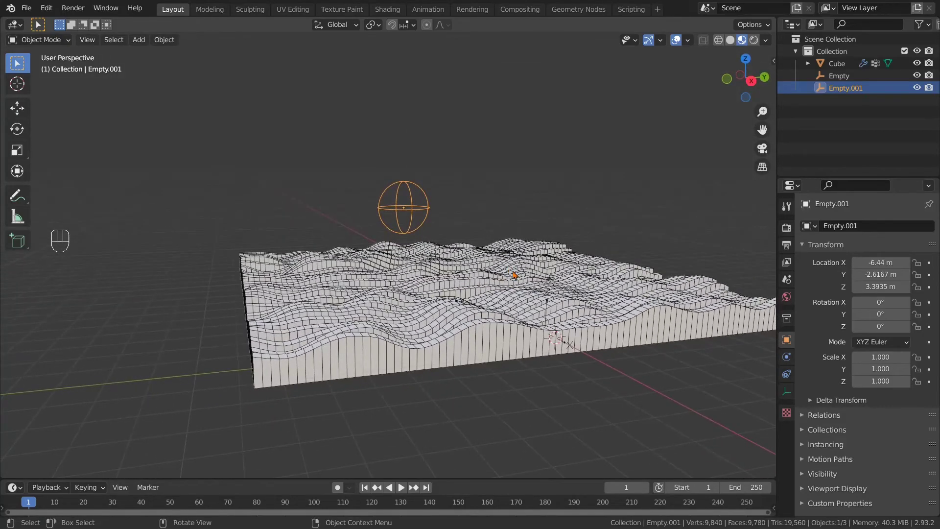
pyautogui.press('g')
pyautogui.press('z')
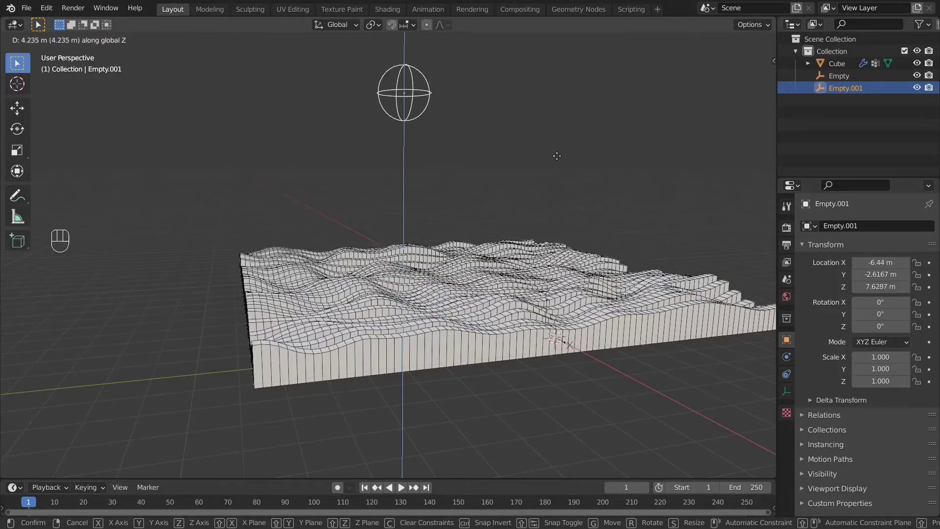
pyautogui.click(517, 254)
pyautogui.scroll(-2, 517, 254)
pyautogui.moveTo(517, 254); pyautogui.dragTo(524, 275, button='middle')
pyautogui.scroll(-2, 514, 279)
pyautogui.scroll(2, 469, 261)
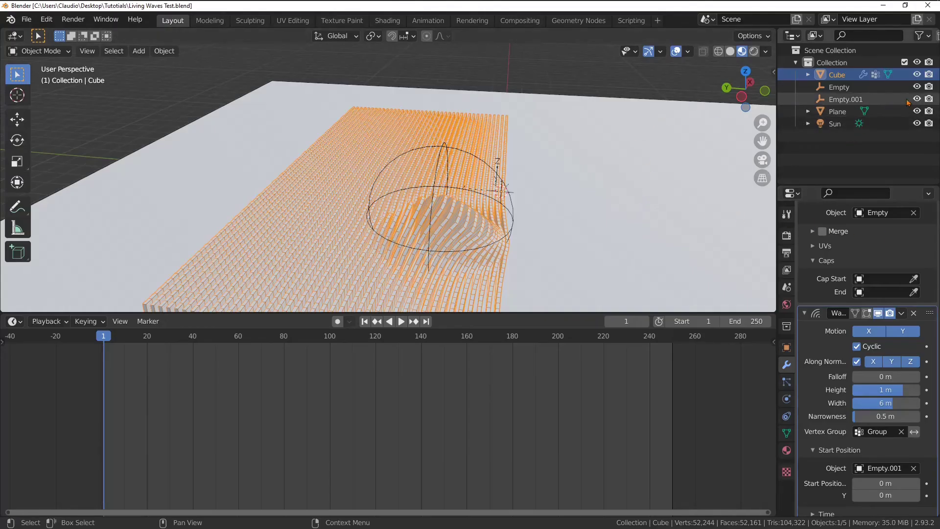
# - Hide Empty and Empty.001 in the viewport, and set Solid shading with the multicoloured purple and green MatCap lighting
pyautogui.click(917, 87)
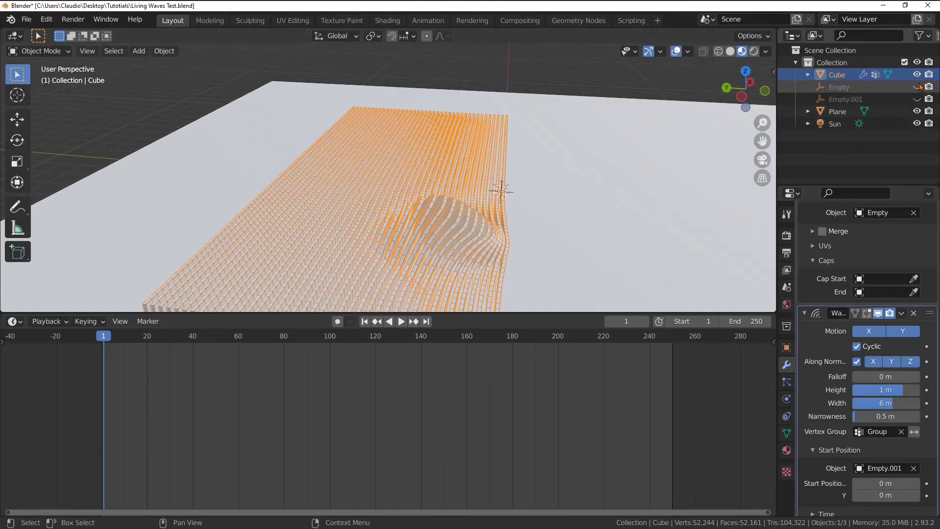
pyautogui.click(766, 51)
pyautogui.click(730, 51)
pyautogui.click(766, 52)
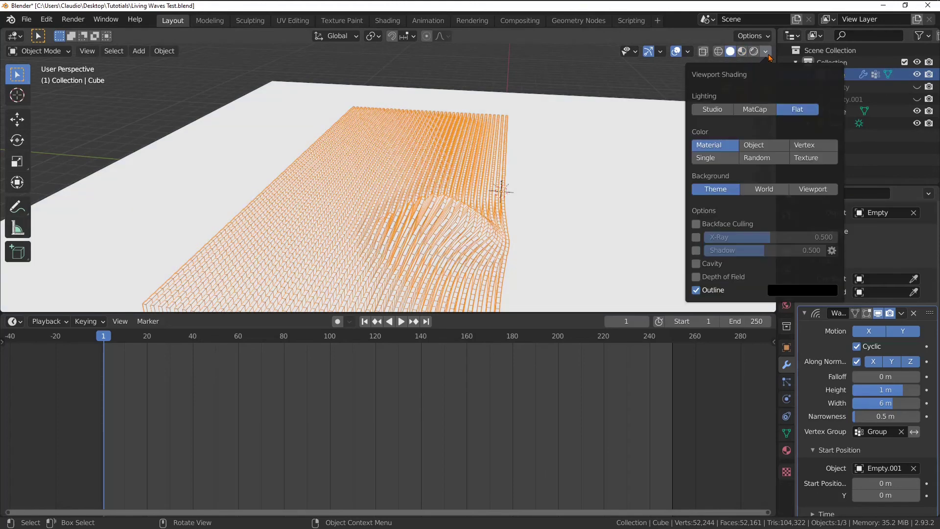
pyautogui.click(760, 112)
pyautogui.click(755, 139)
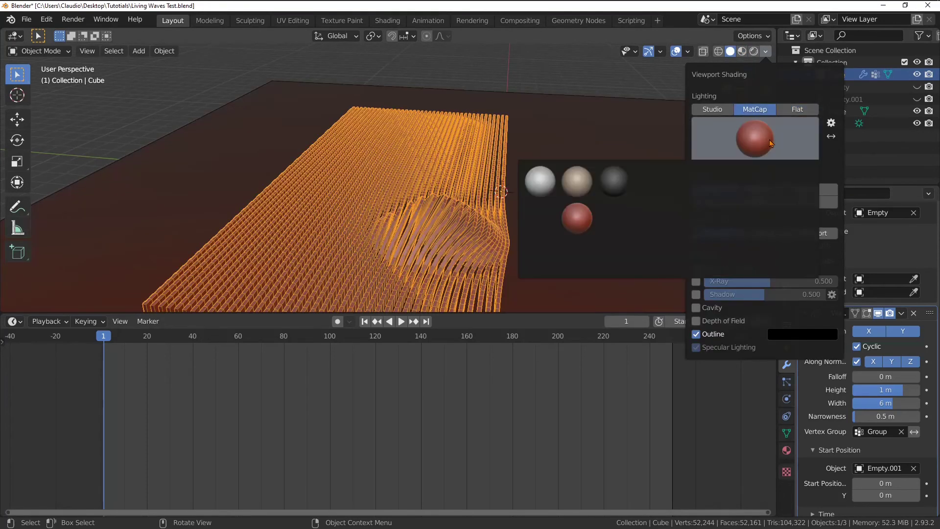
pyautogui.click(760, 185)
pyautogui.click(569, 72)
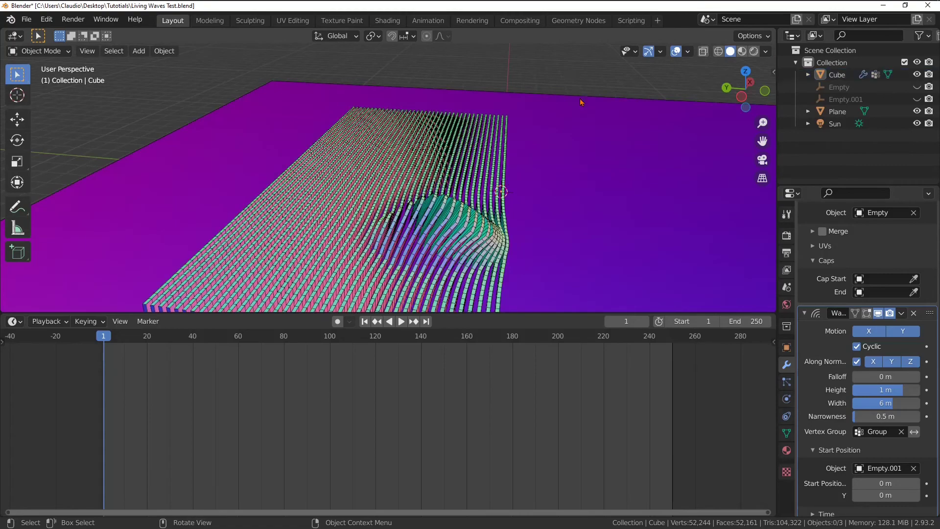
# - Play the timeline animation and examine the moving wave across the strips from several angles
pyautogui.scroll(-3, 580, 101)
pyautogui.scroll(1, 571, 149)
pyautogui.moveTo(571, 149)
pyautogui.mouseDown(button='middle')
pyautogui.moveTo(559, 158)
pyautogui.moveTo(557, 149)
pyautogui.moveTo(566, 169)
pyautogui.mouseUp(button='middle')
pyautogui.scroll(2, 535, 226)
pyautogui.moveTo(528, 223); pyautogui.dragTo(518, 205, button='middle')
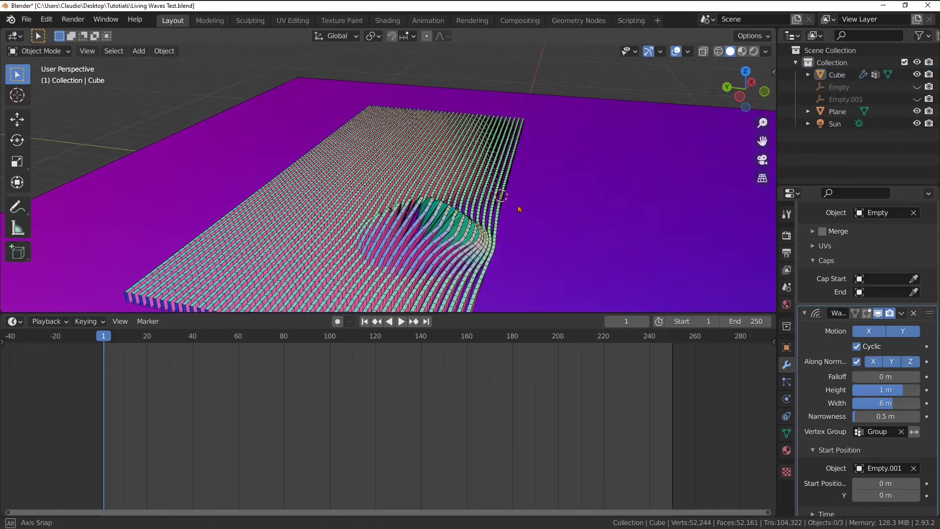
pyautogui.click(401, 321)
pyautogui.scroll(-3, 464, 190)
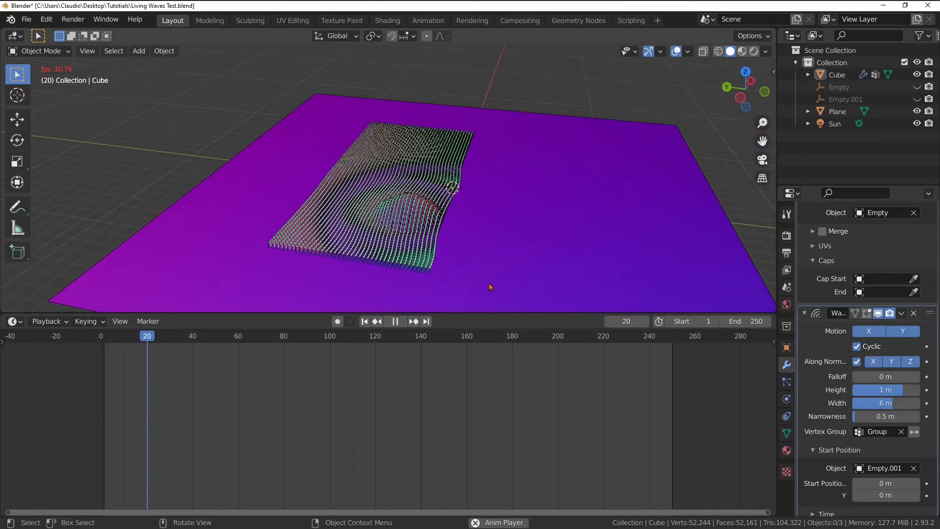
pyautogui.scroll(3, 488, 285)
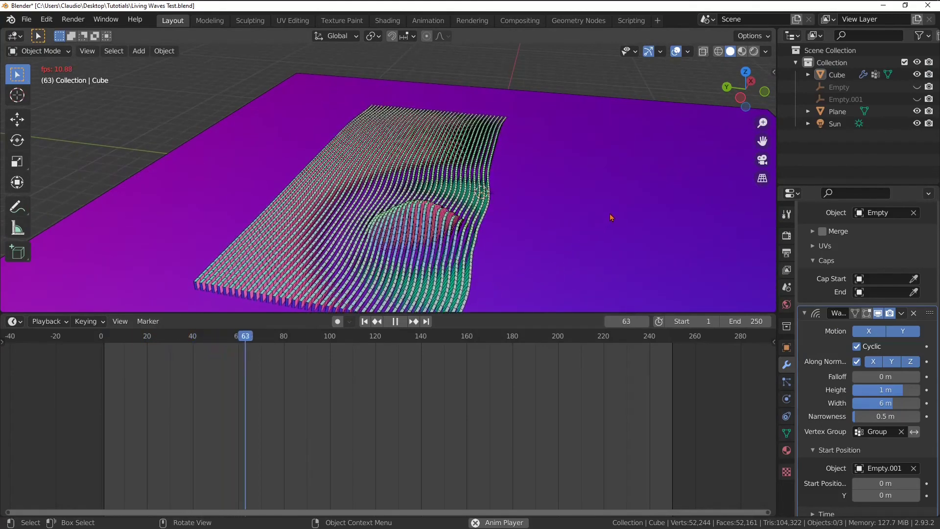
pyautogui.moveTo(577, 212); pyautogui.dragTo(560, 208, button='middle')
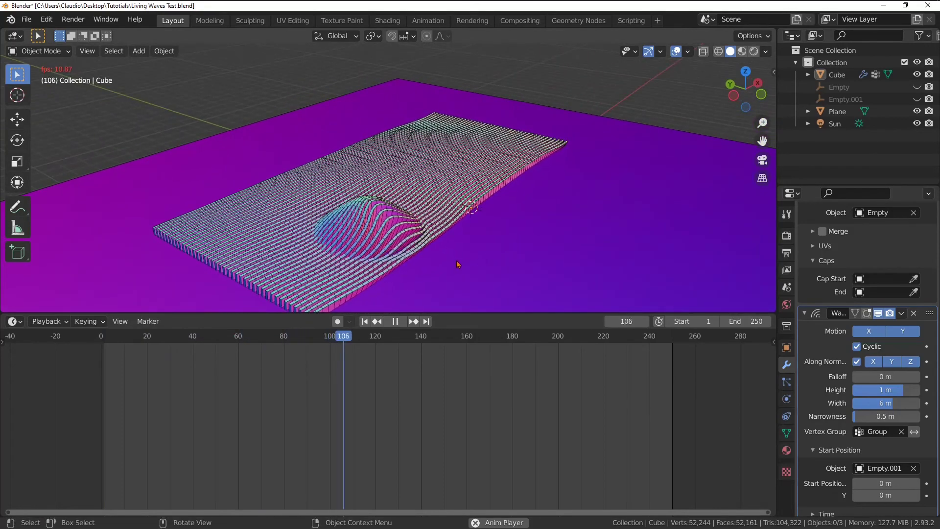
pyautogui.moveTo(410, 269); pyautogui.dragTo(432, 270, button='middle')
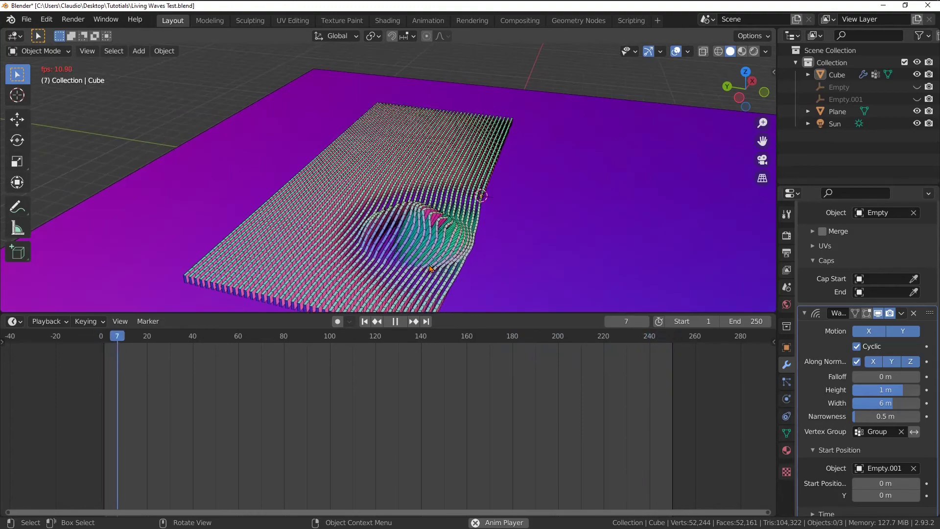